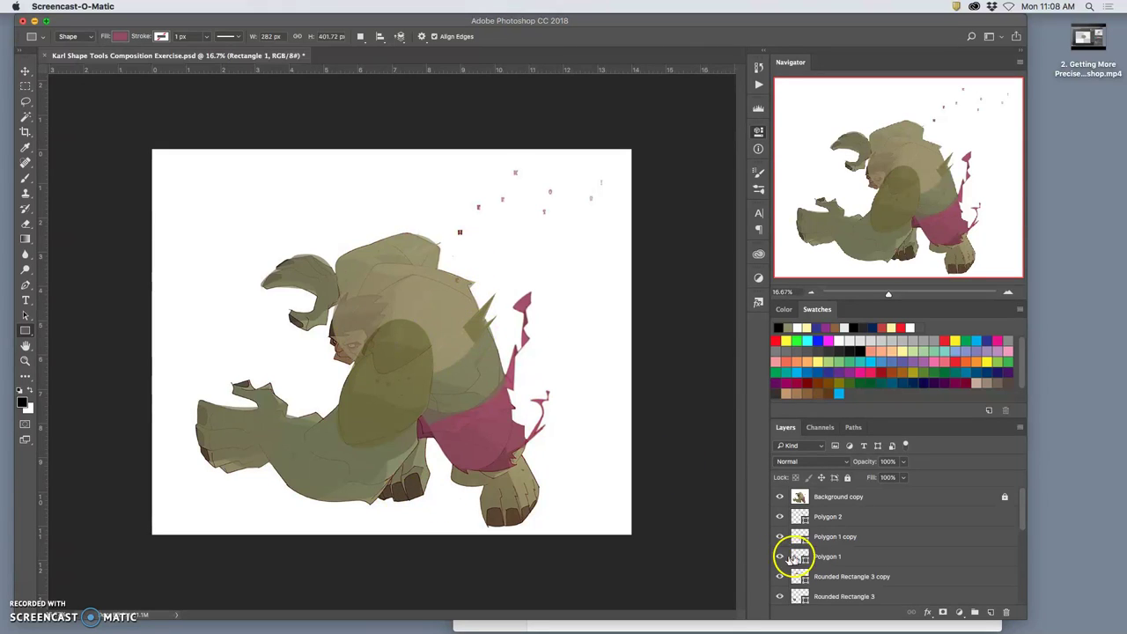
# - Toggle the faded reference overlay and Background reference layers off and back on to compare
pyautogui.click(779, 497)
pyautogui.scroll(-5, 819, 529)
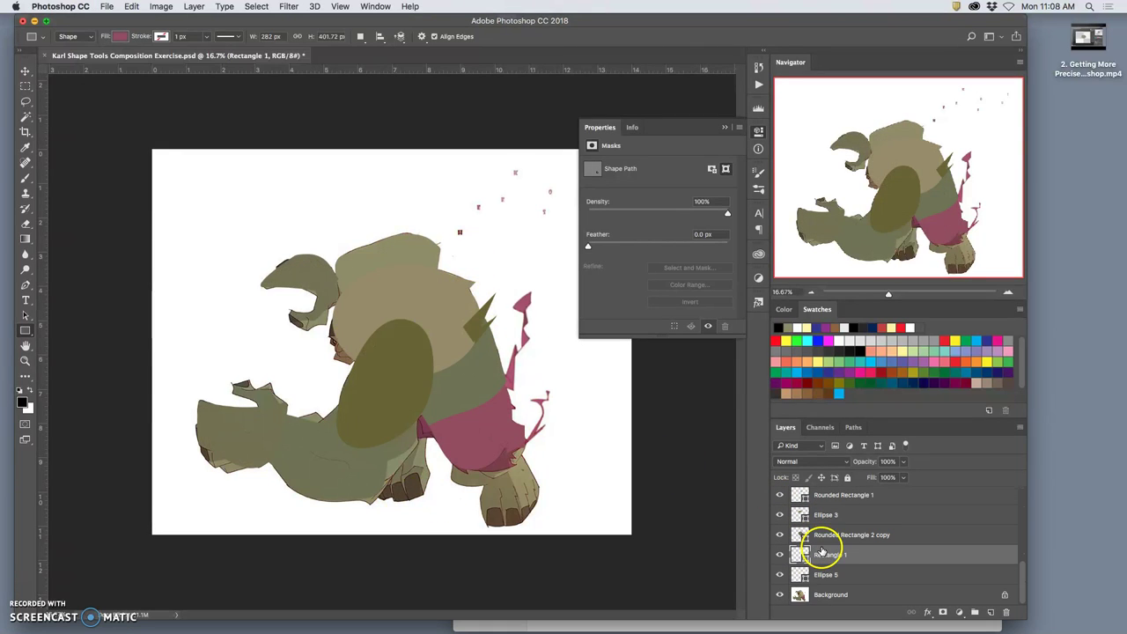
pyautogui.click(780, 596)
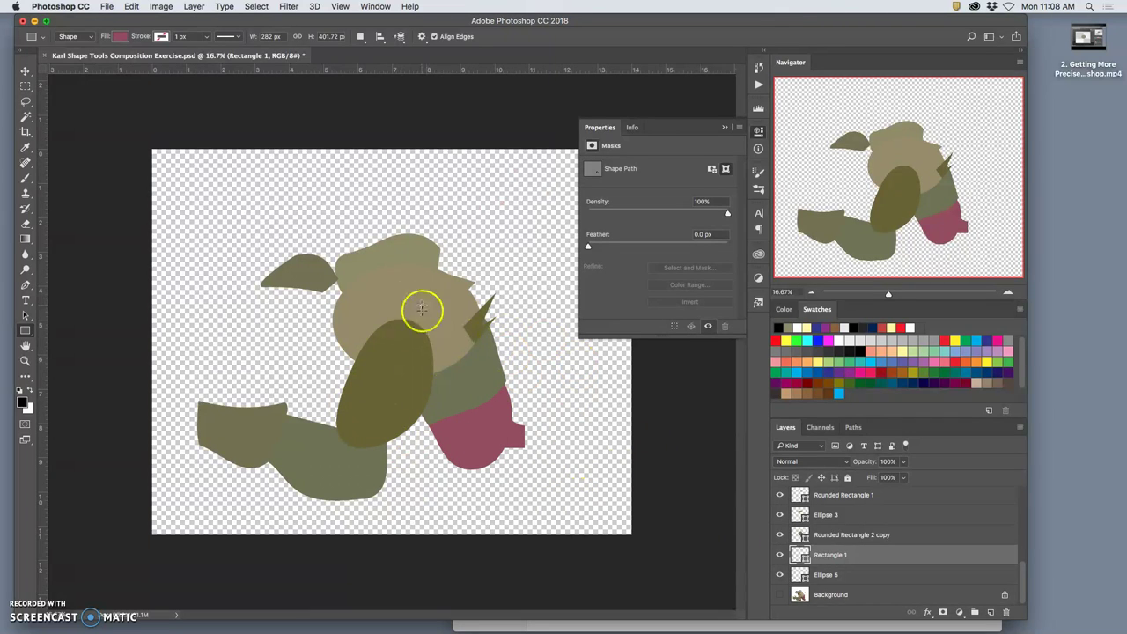
pyautogui.scroll(5, 872, 588)
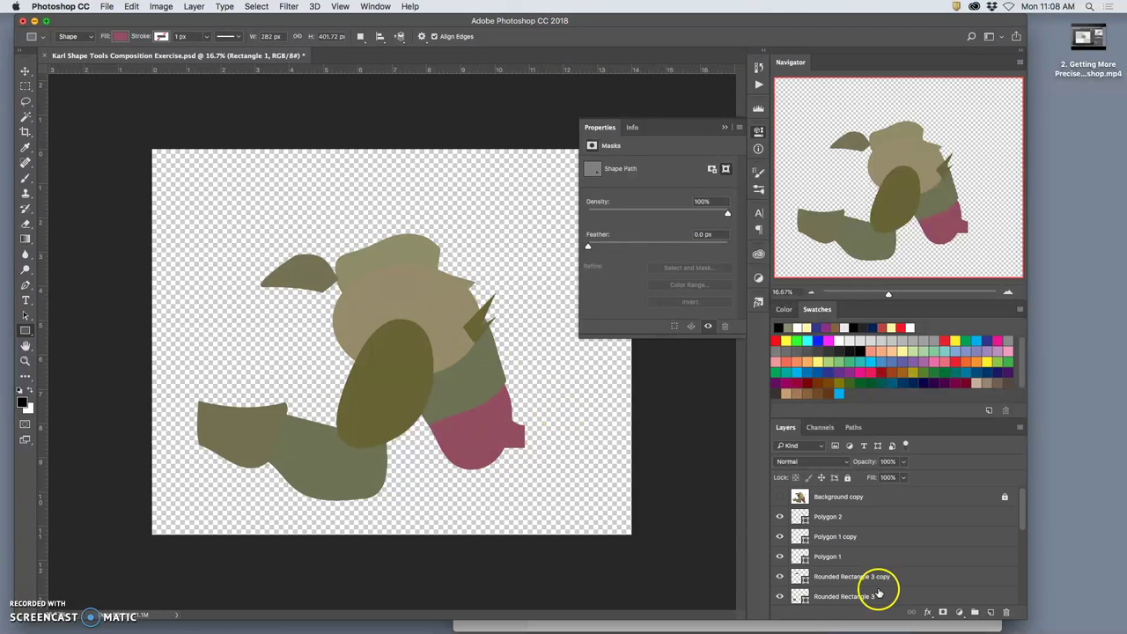
pyautogui.click(780, 497)
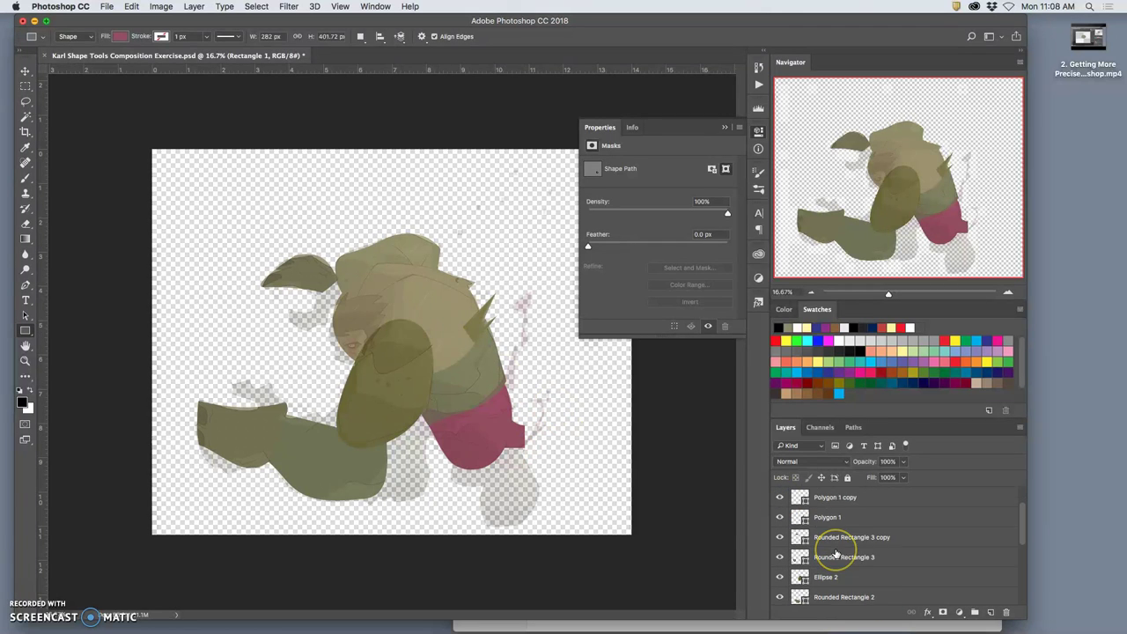
pyautogui.scroll(-5, 835, 553)
pyautogui.click(780, 595)
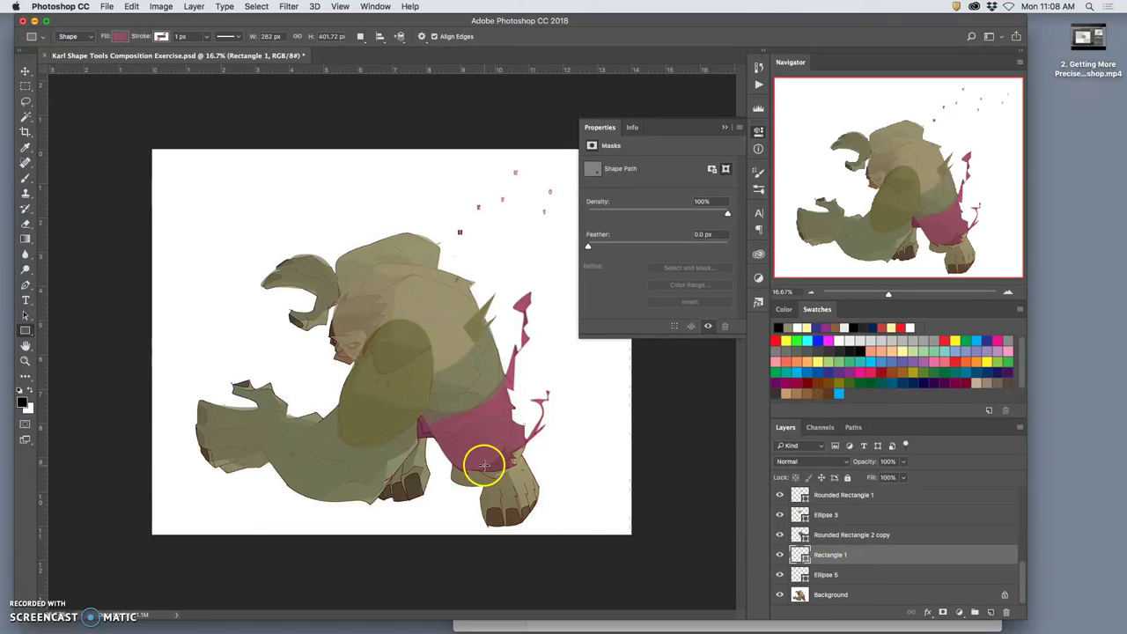
pyautogui.scroll(5, 850, 560)
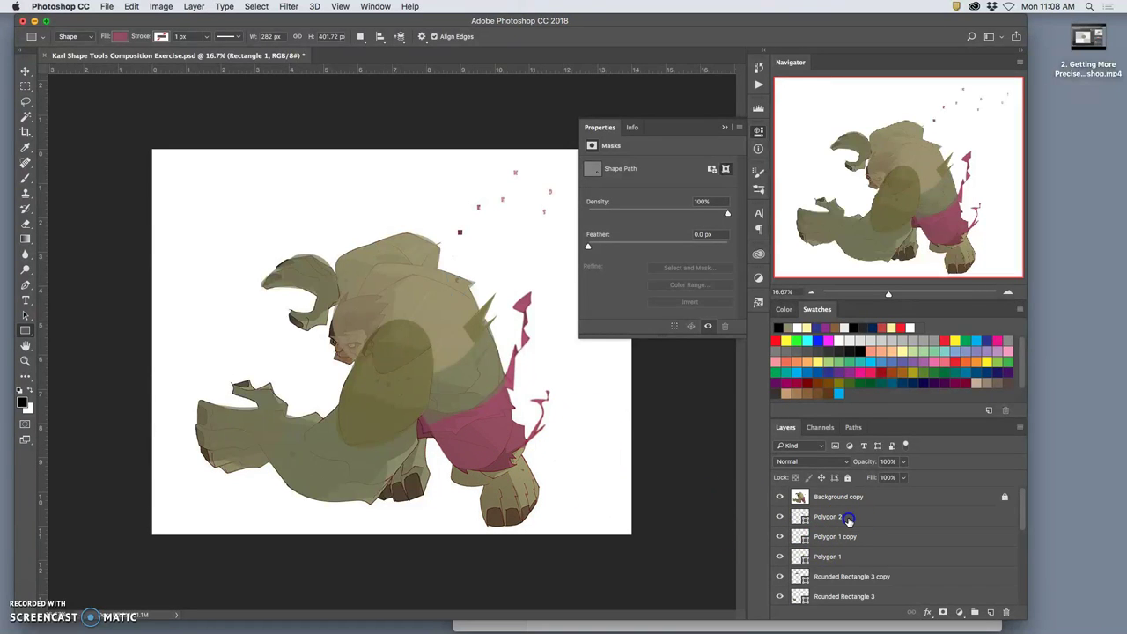
# - Hide the faded reference overlay and use the Move tool with Auto-Select enabled
pyautogui.click(836, 517)
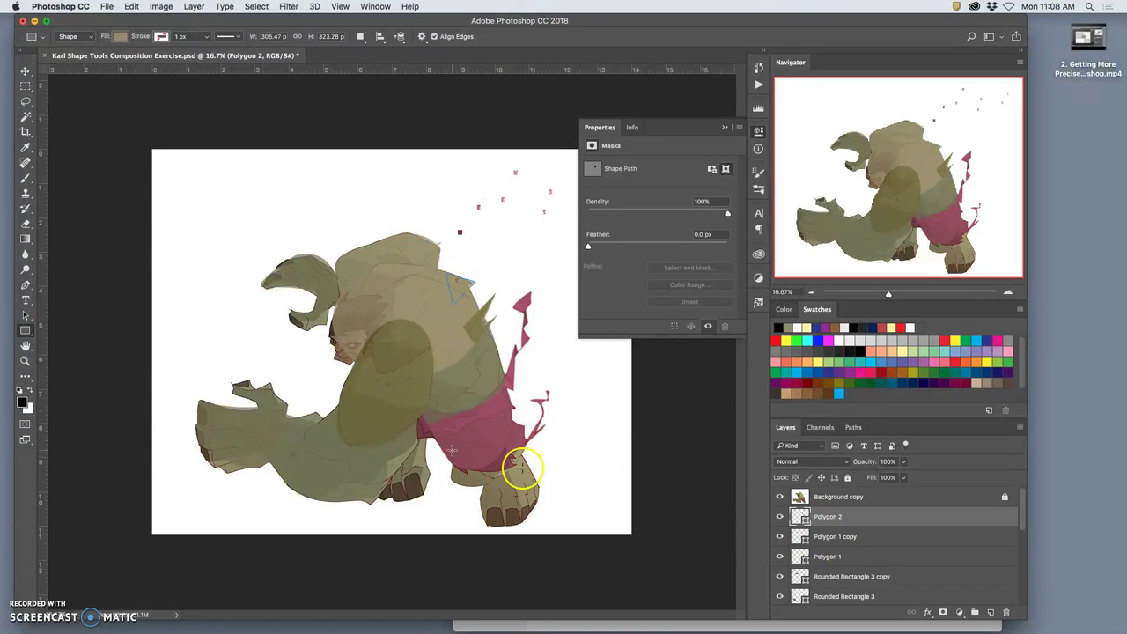
pyautogui.rightClick(25, 330)
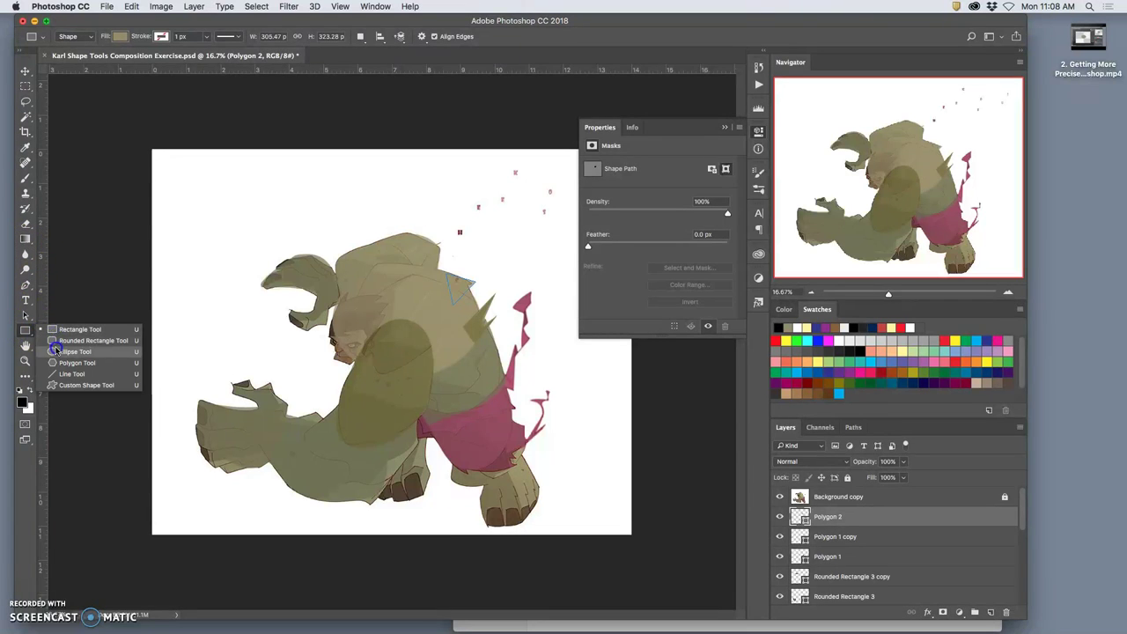
pyautogui.click(56, 350)
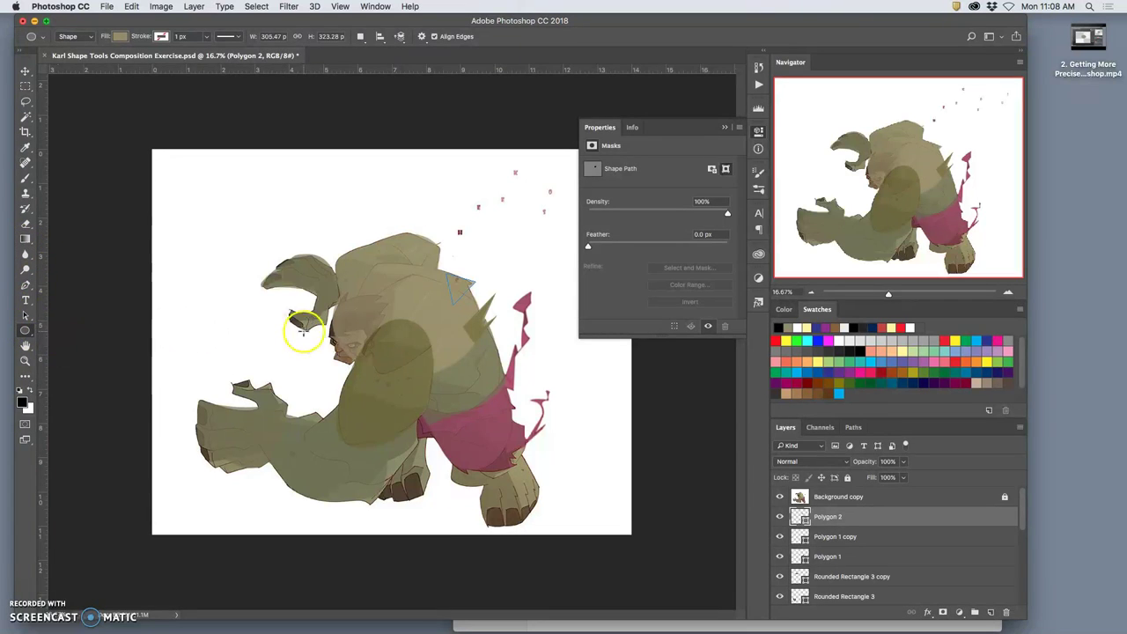
pyautogui.click(27, 71)
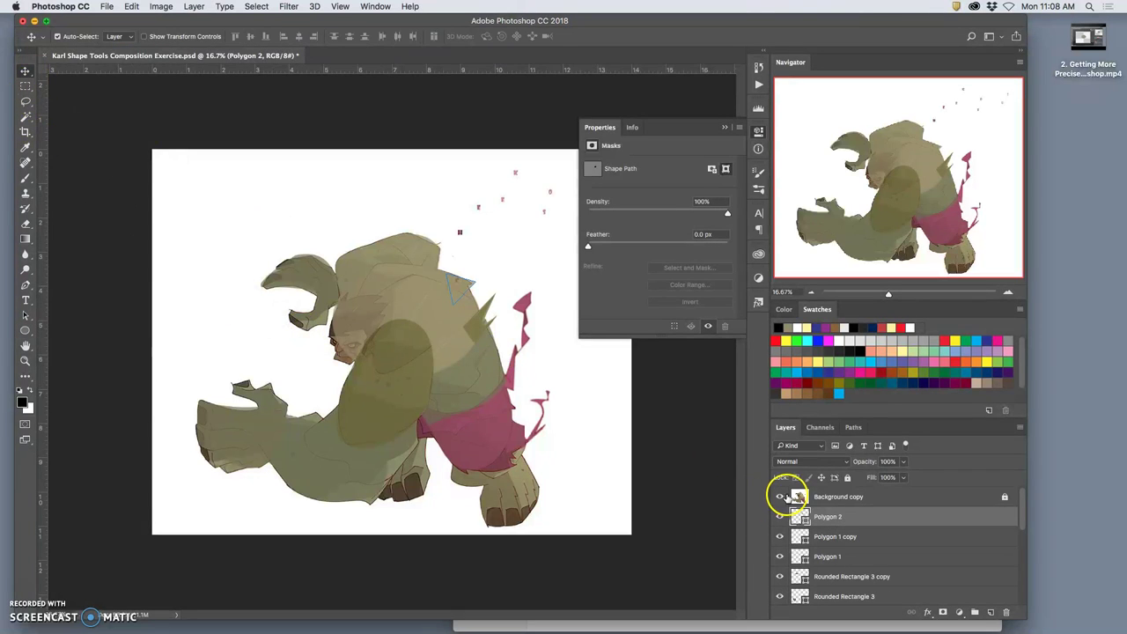
pyautogui.click(780, 497)
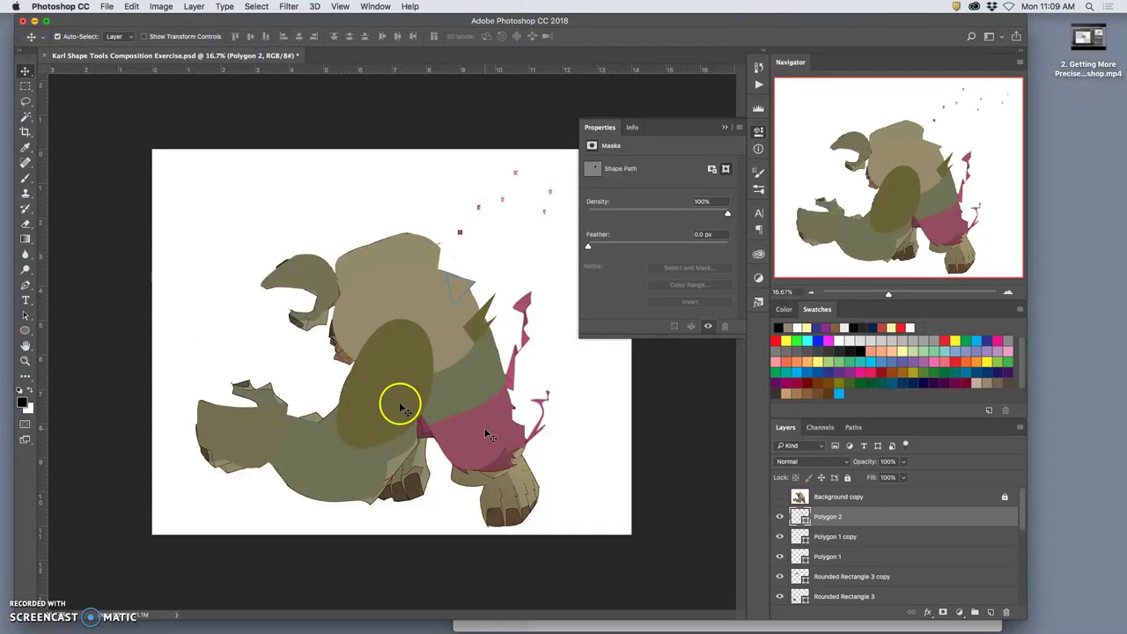
pyautogui.click(56, 37)
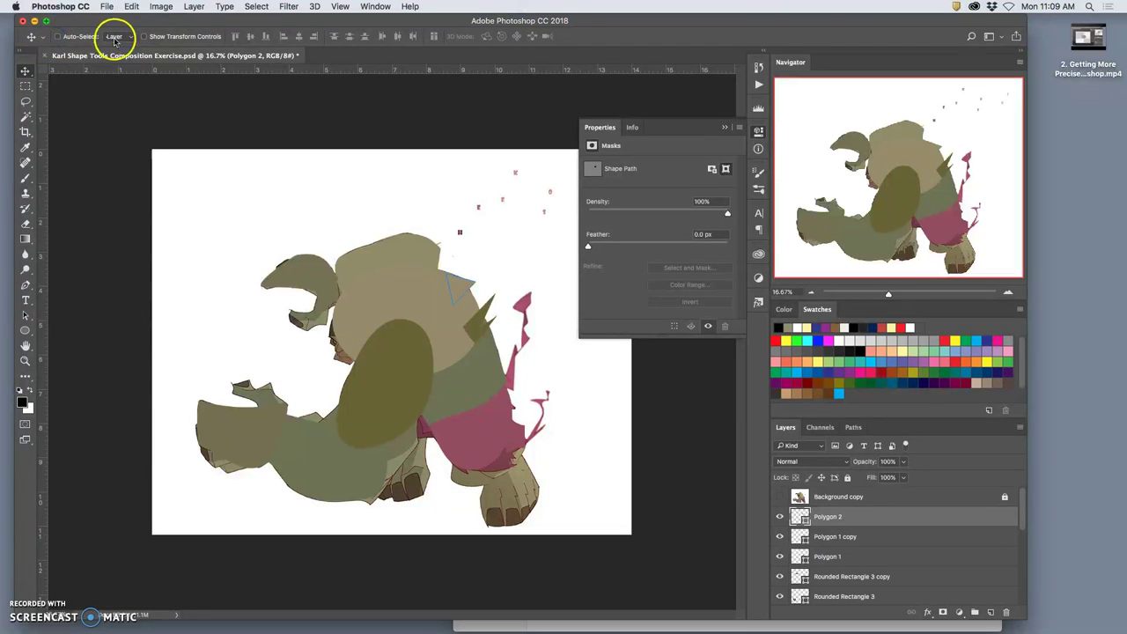
# - Pick the olive ellipse and Polygon 1 spike layers on canvas, then open the exercise folder
pyautogui.click(402, 377)
pyautogui.click(473, 328)
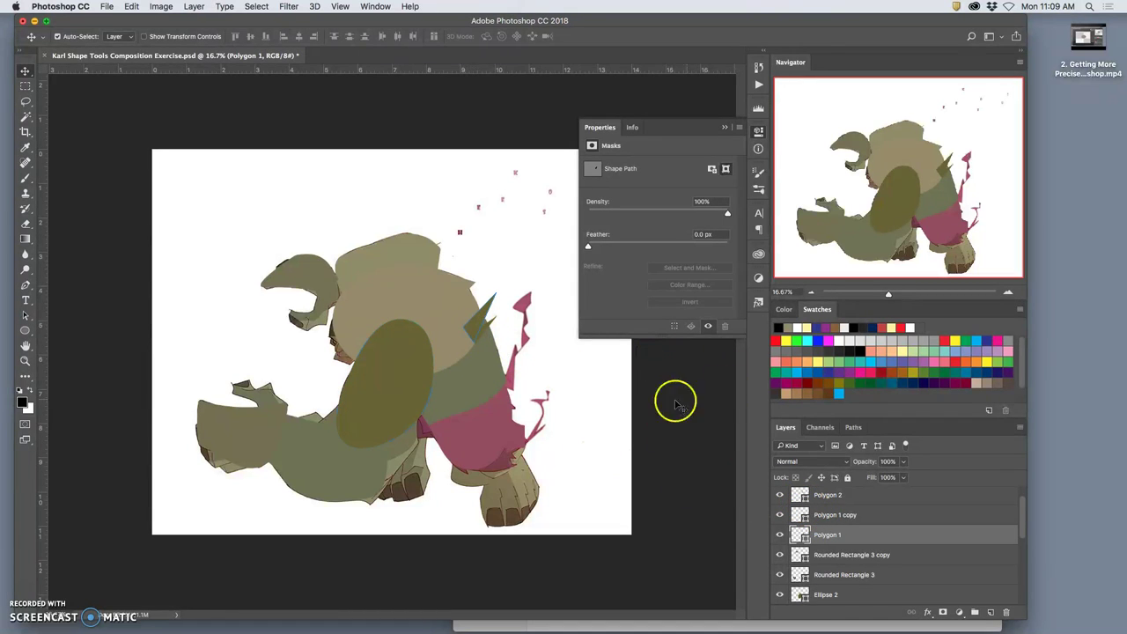
pyautogui.click(941, 627)
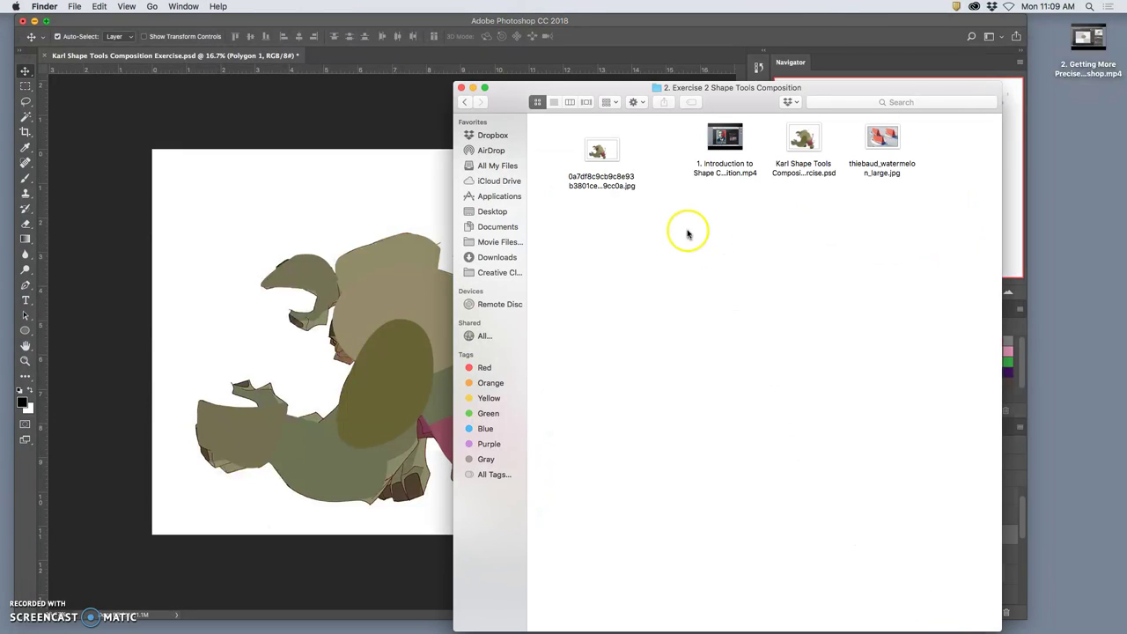
# - Open the reference jpg in Preview, shrink it to the top right, then return to Photoshop
pyautogui.doubleClick(607, 156)
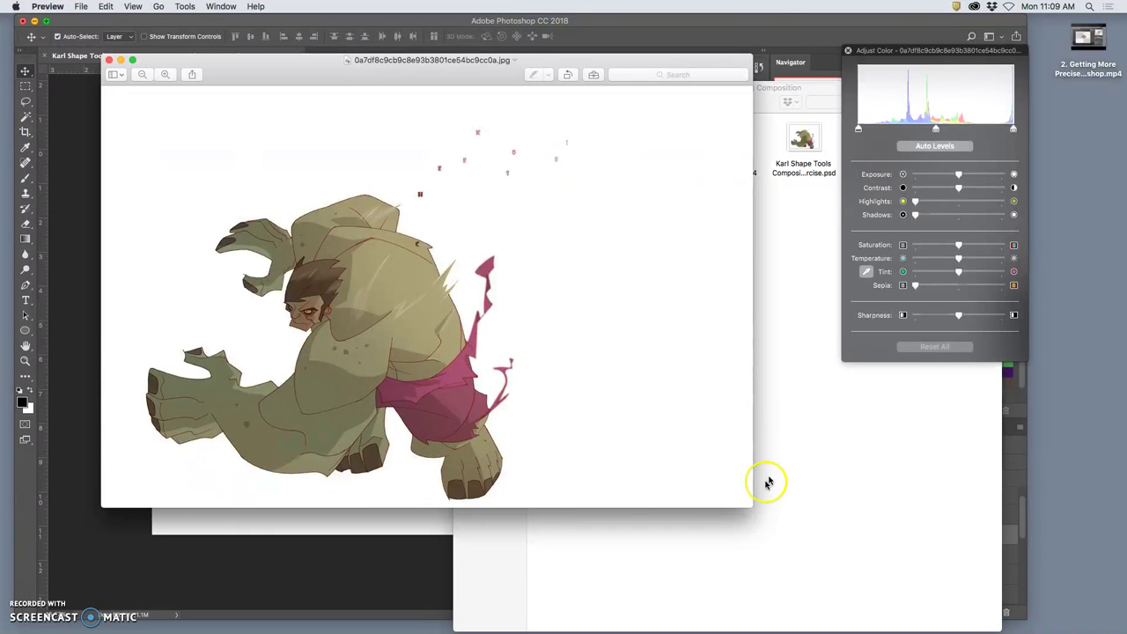
pyautogui.moveTo(753, 508); pyautogui.dragTo(370, 324)
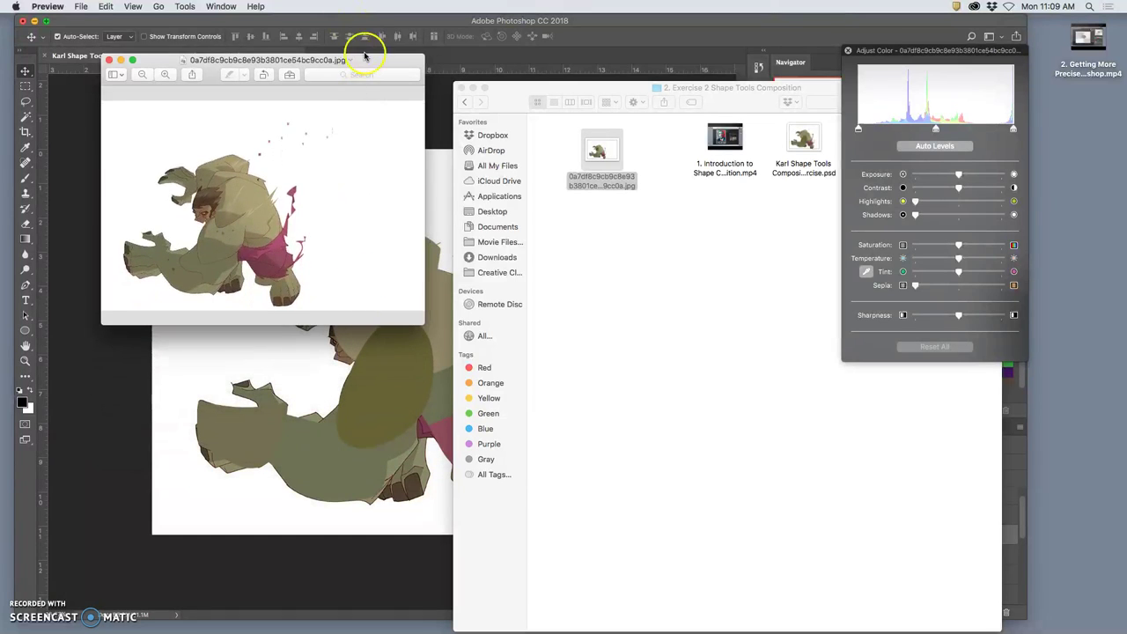
pyautogui.moveTo(365, 57); pyautogui.dragTo(1089, 90)
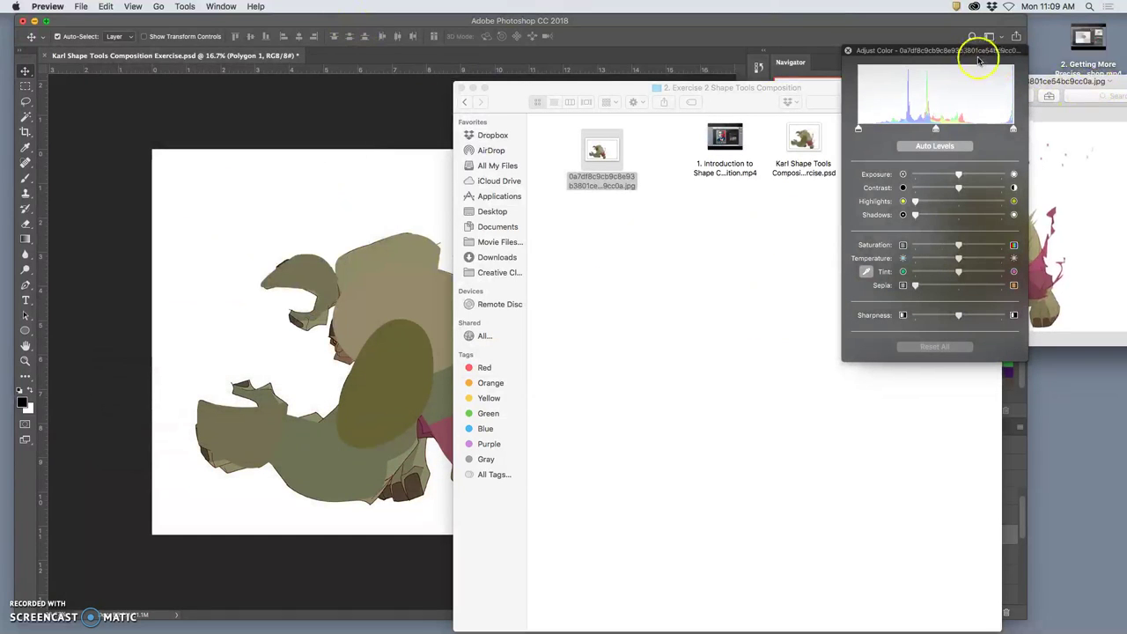
pyautogui.click(848, 51)
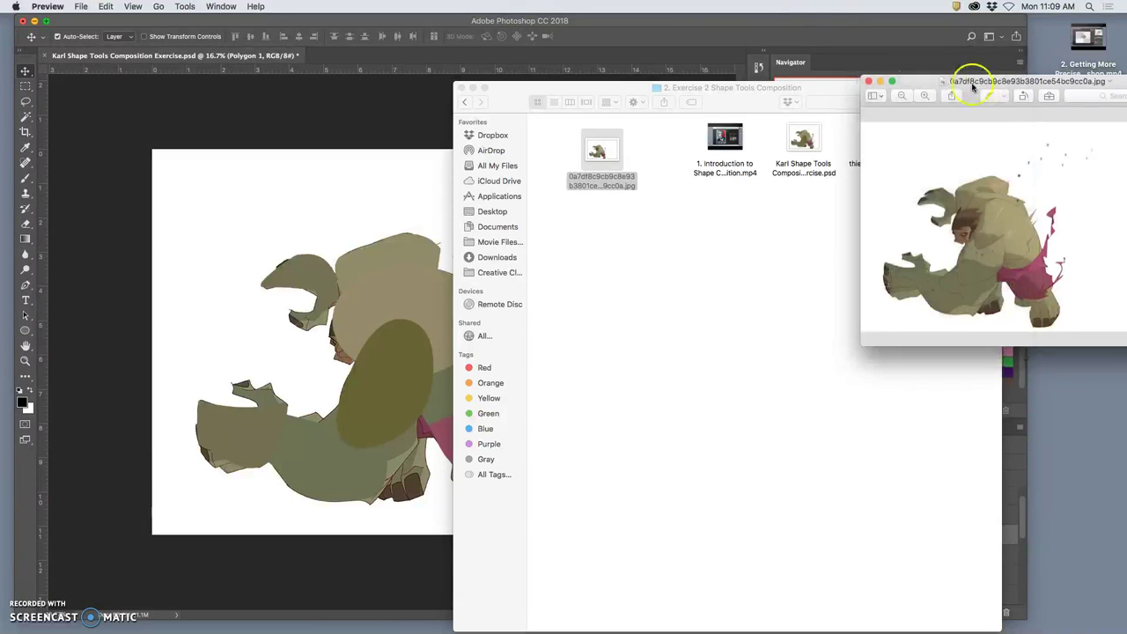
pyautogui.moveTo(987, 83); pyautogui.dragTo(1041, 16)
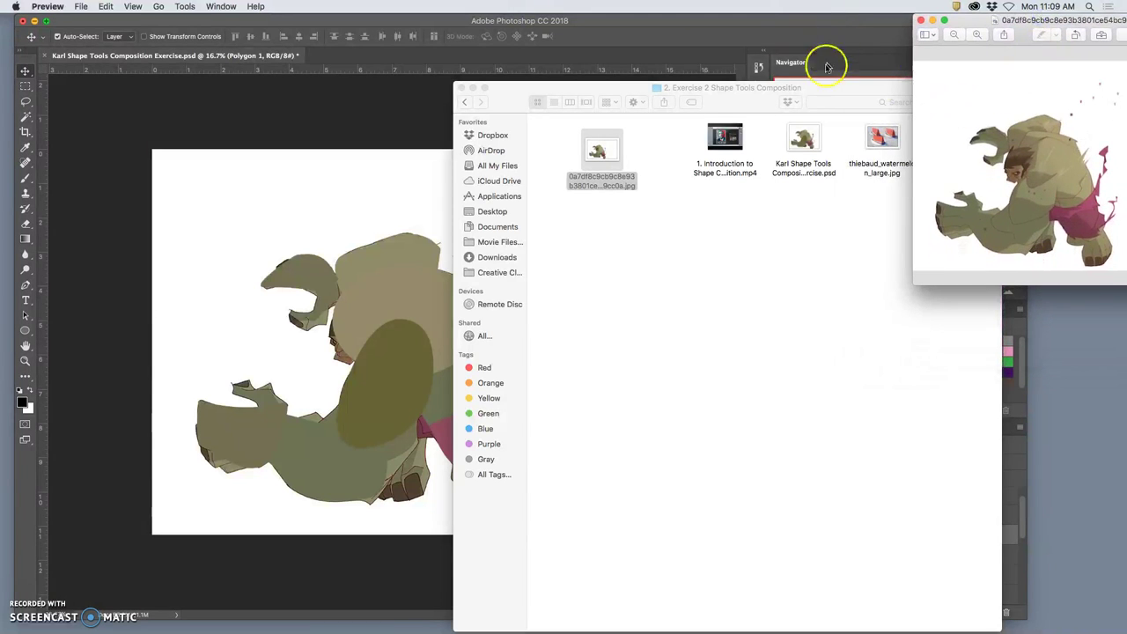
pyautogui.click(1010, 295)
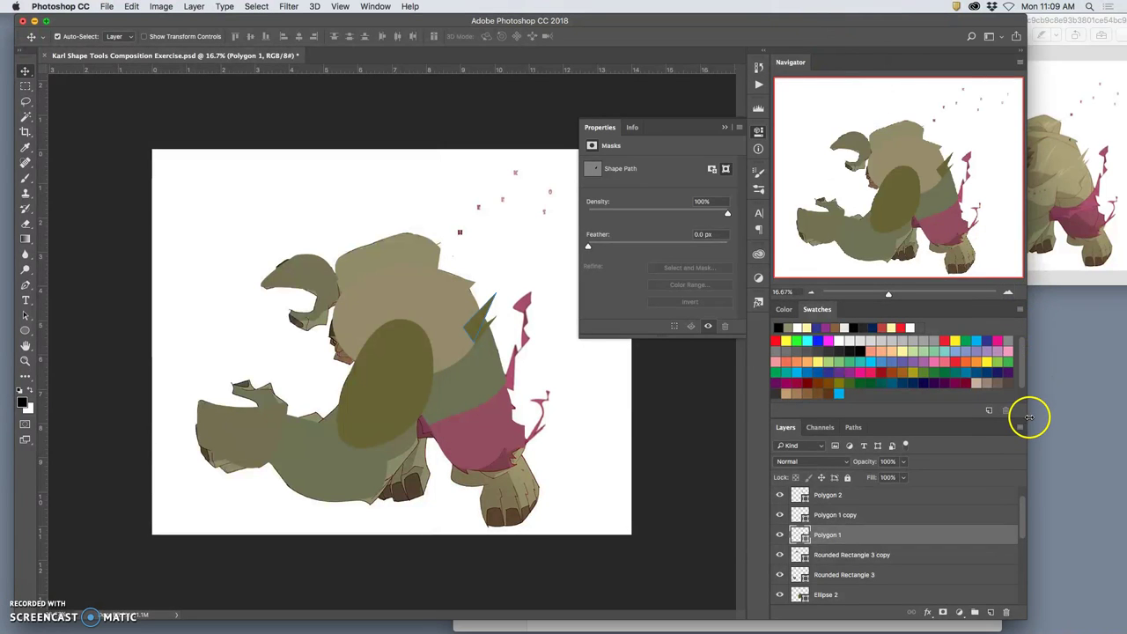
# - Narrow the Photoshop window and refill Polygon 1 and Polygon 1 copy with the sampled tan
pyautogui.moveTo(1029, 415); pyautogui.dragTo(924, 409)
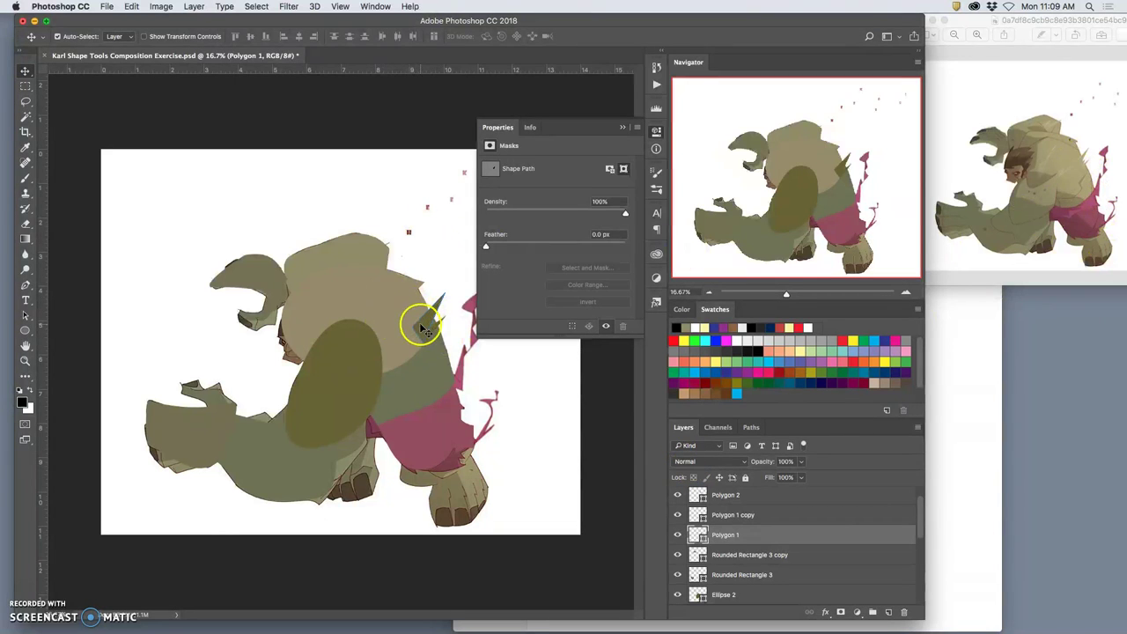
pyautogui.doubleClick(695, 534)
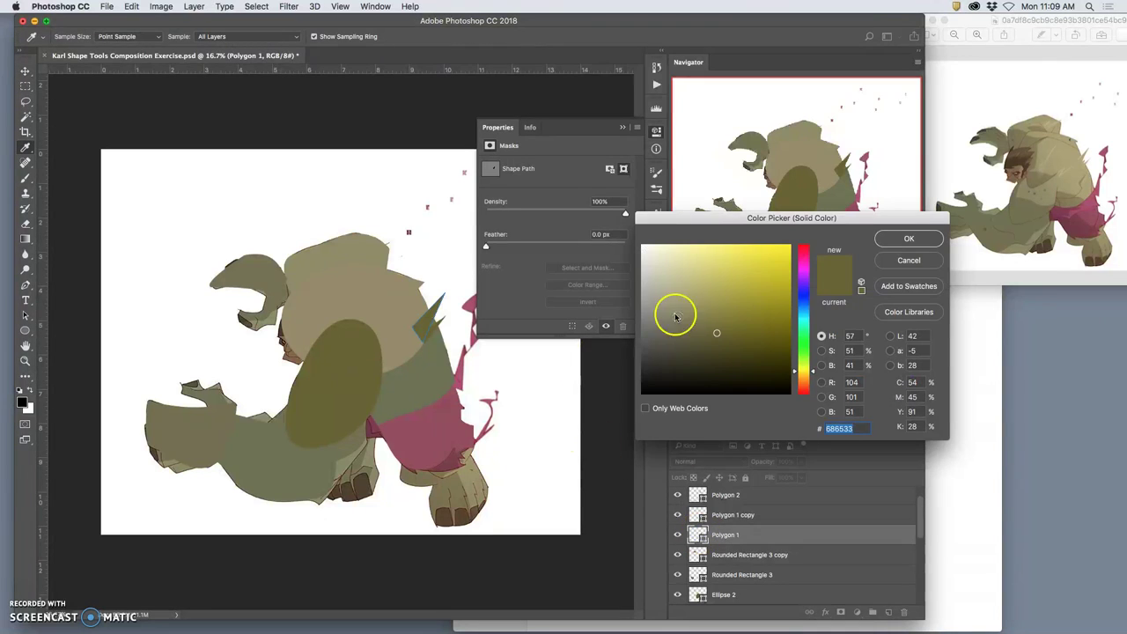
pyautogui.click(377, 302)
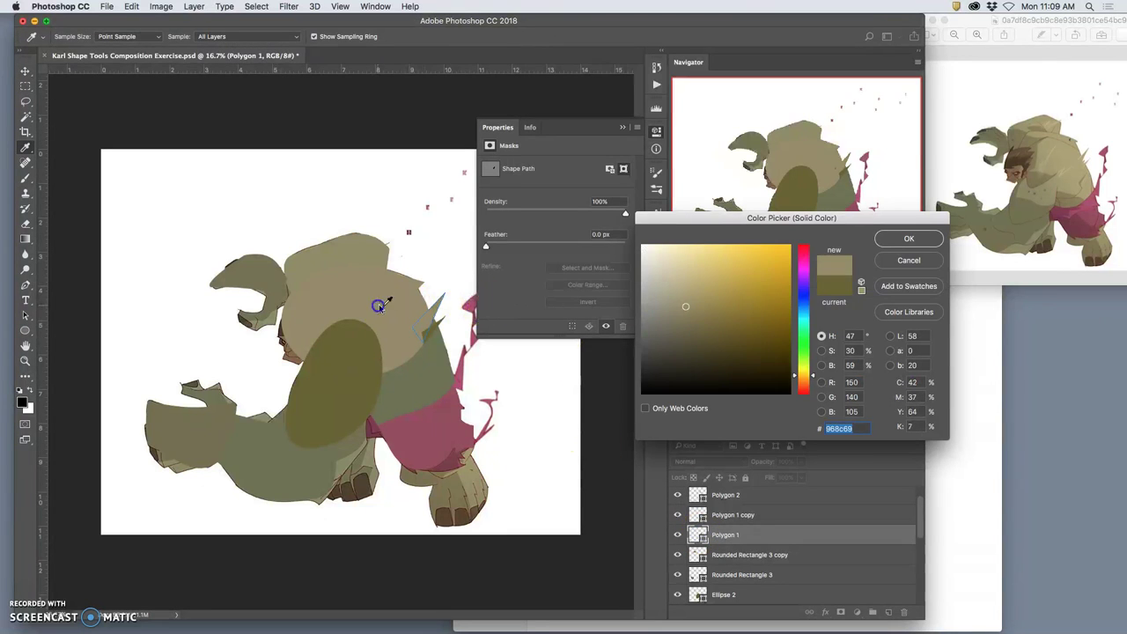
pyautogui.click(907, 238)
pyautogui.click(431, 328)
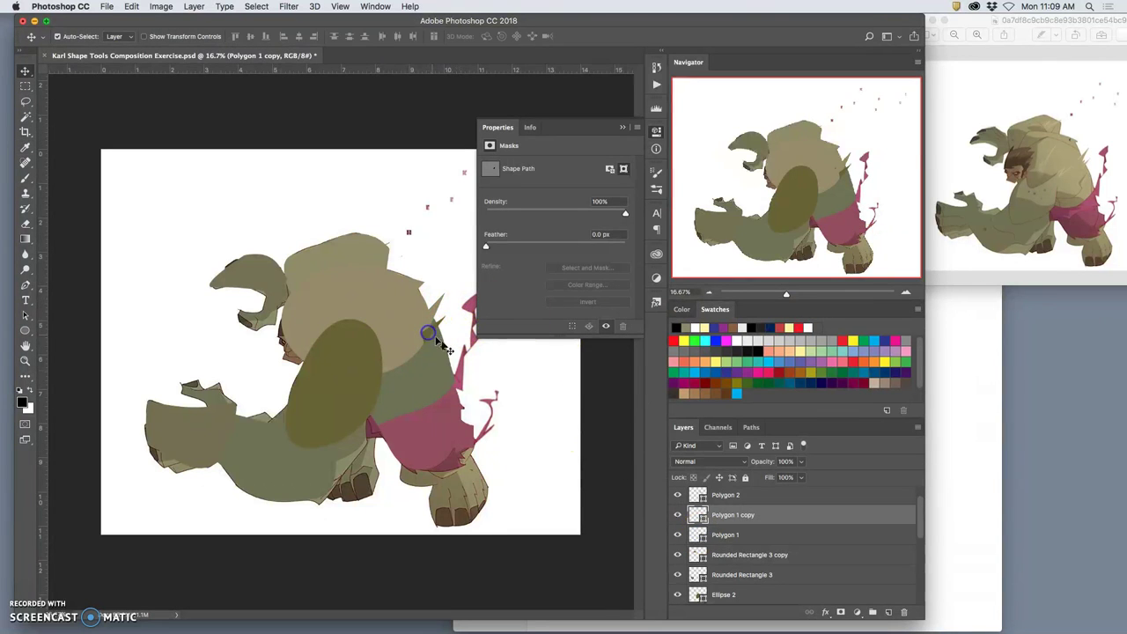
pyautogui.doubleClick(695, 514)
pyautogui.moveTo(435, 319); pyautogui.dragTo(410, 321)
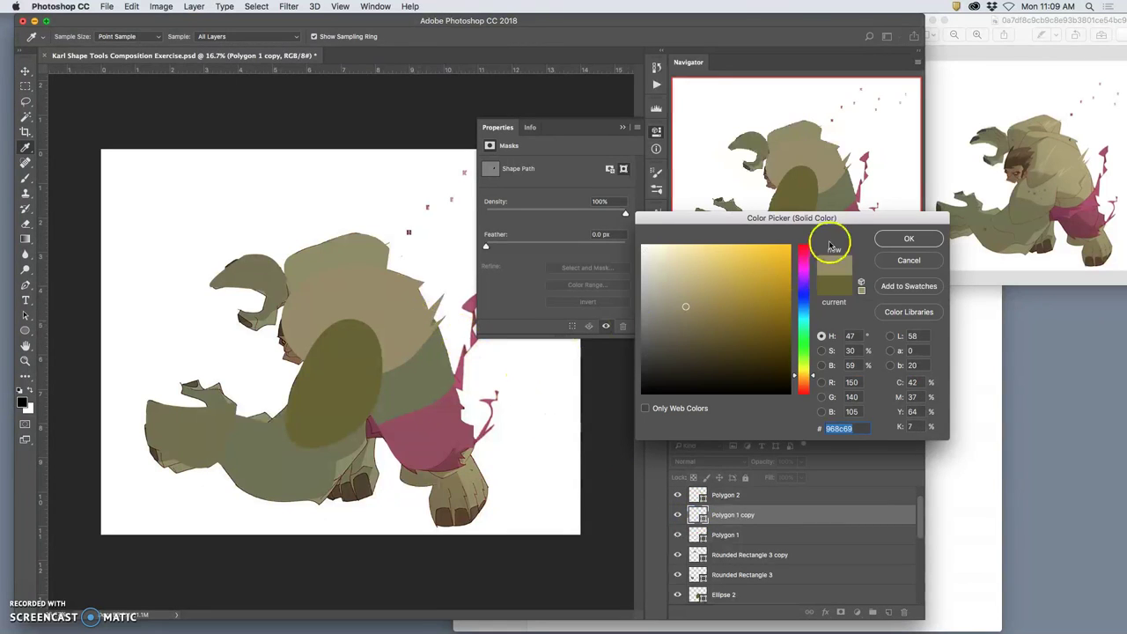
pyautogui.click(897, 239)
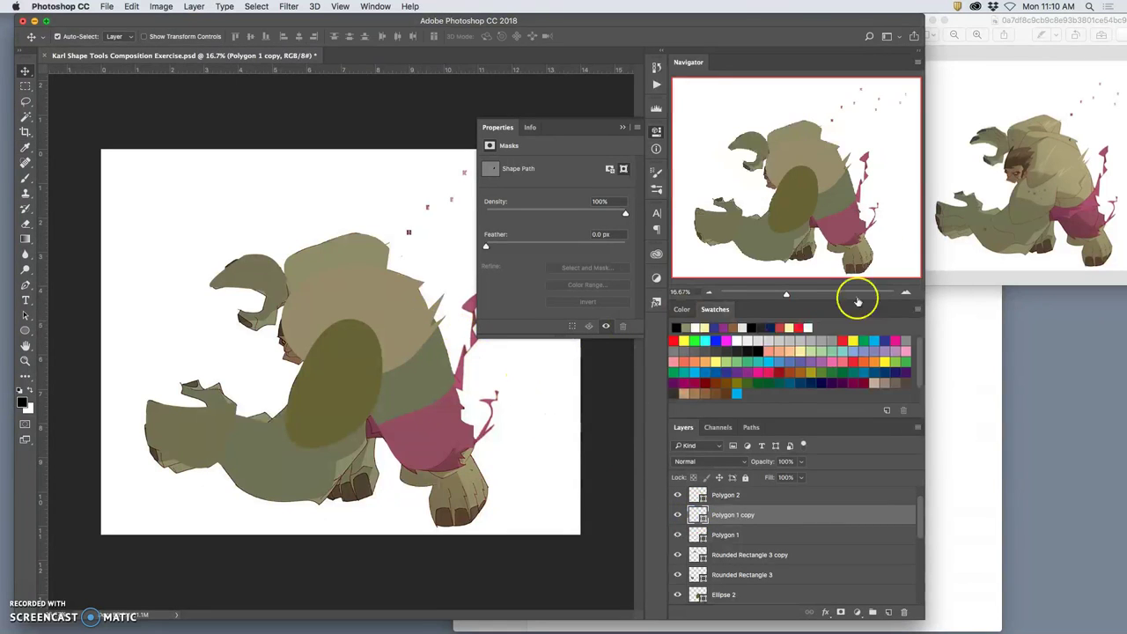
# - Refill the green mid-body shape with tan #968c69 sampled from the artwork
pyautogui.click(425, 383)
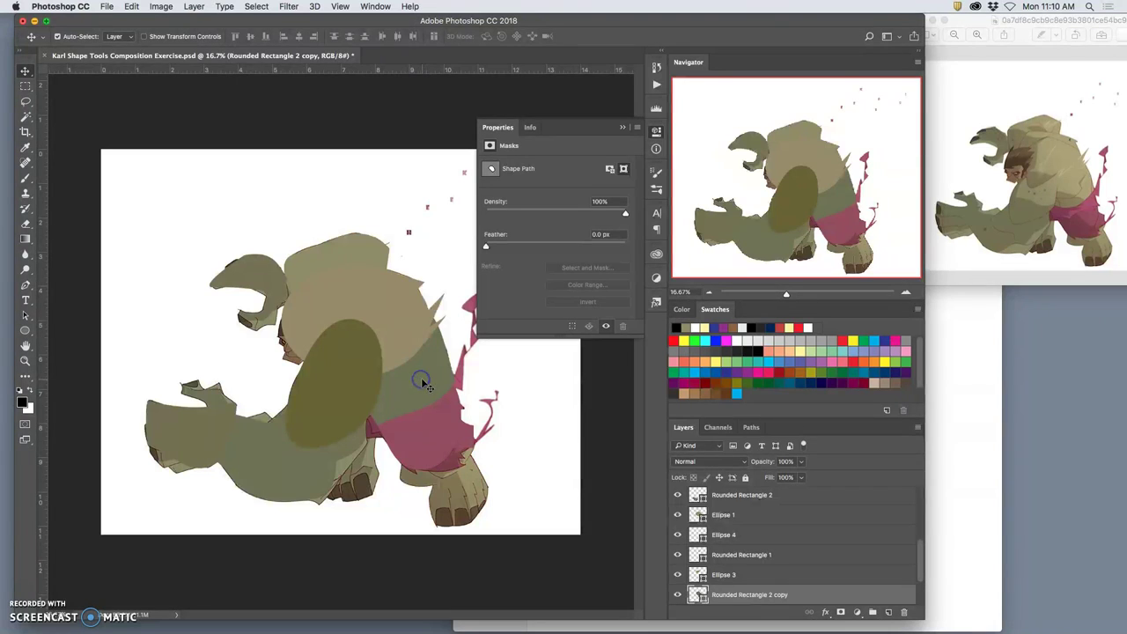
pyautogui.doubleClick(696, 595)
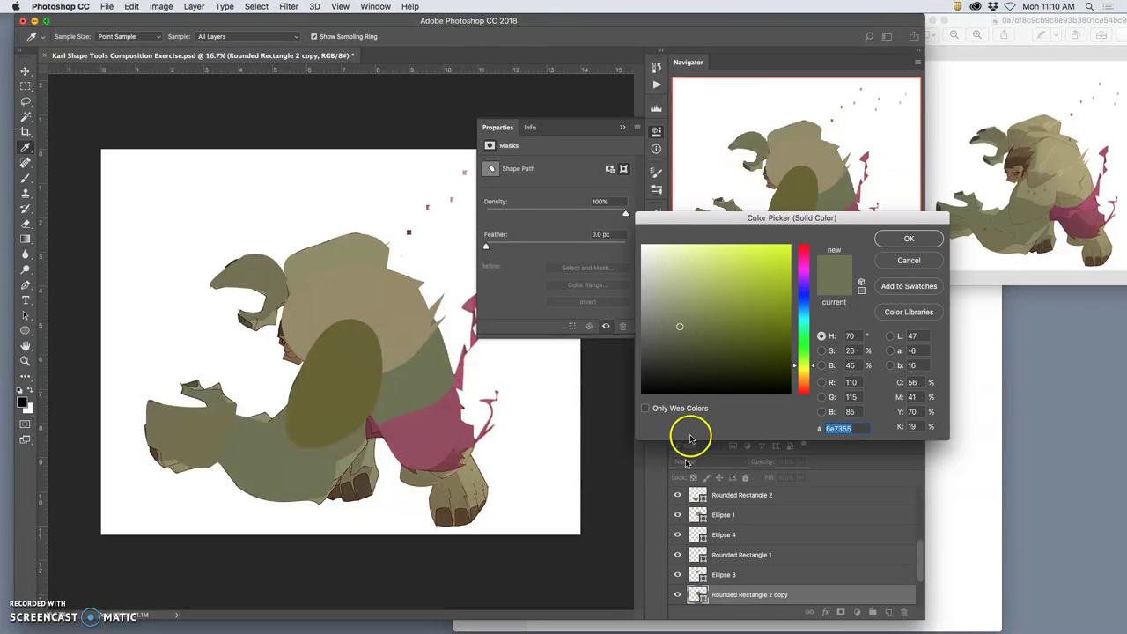
pyautogui.click(397, 312)
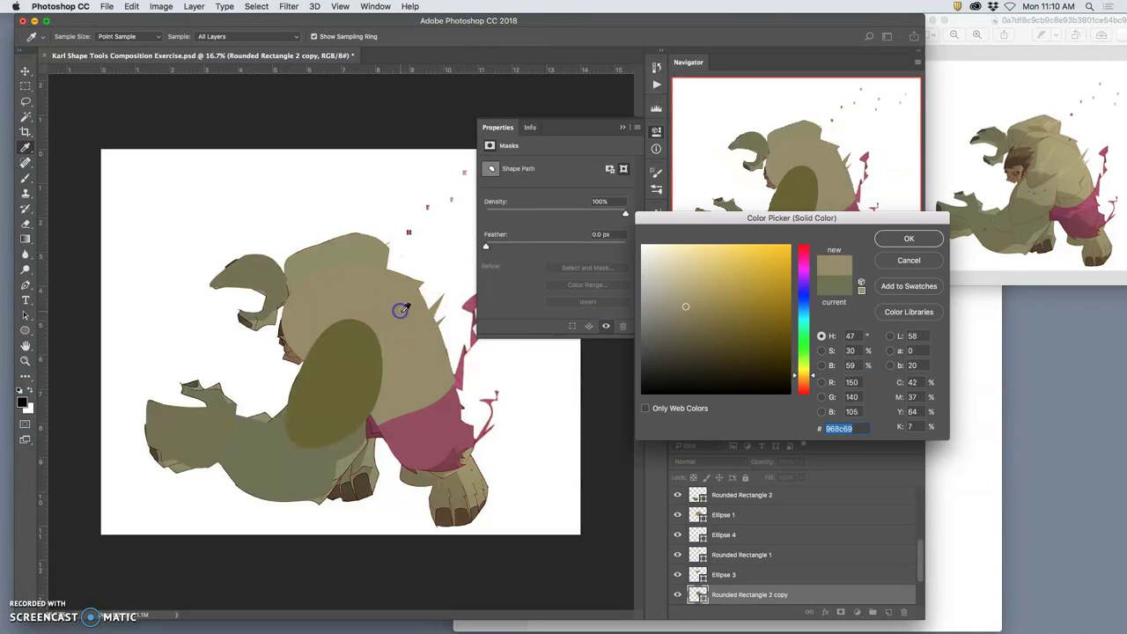
pyautogui.click(910, 238)
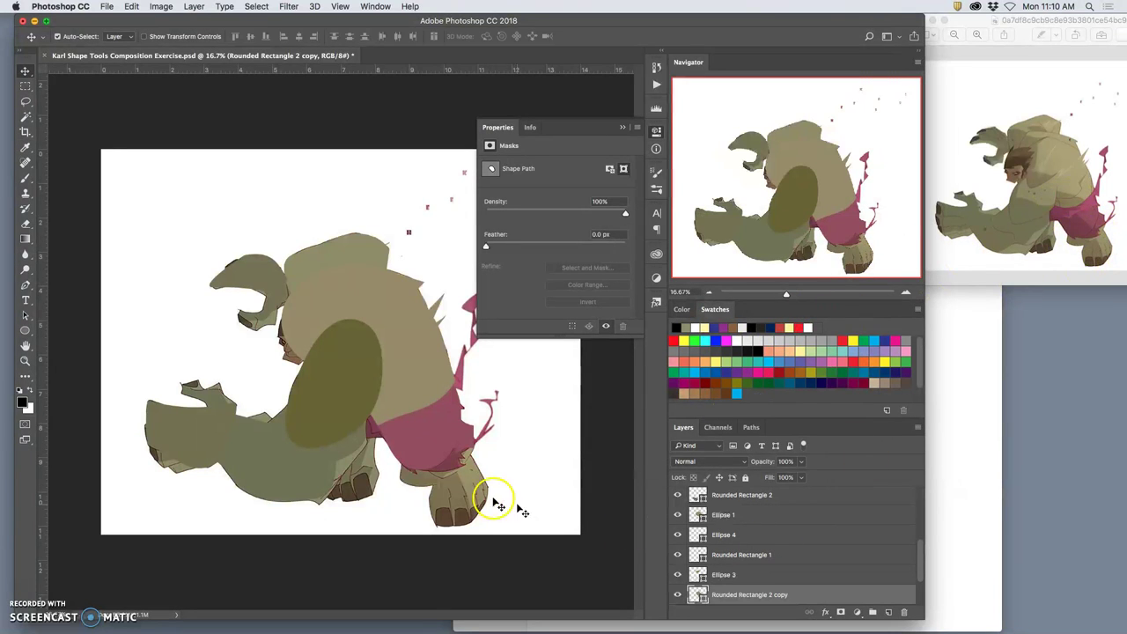
# - Move the tan shape onto the right foot, then add an ellipse rotated about -19° on the thigh
pyautogui.moveTo(485, 496); pyautogui.dragTo(476, 518)
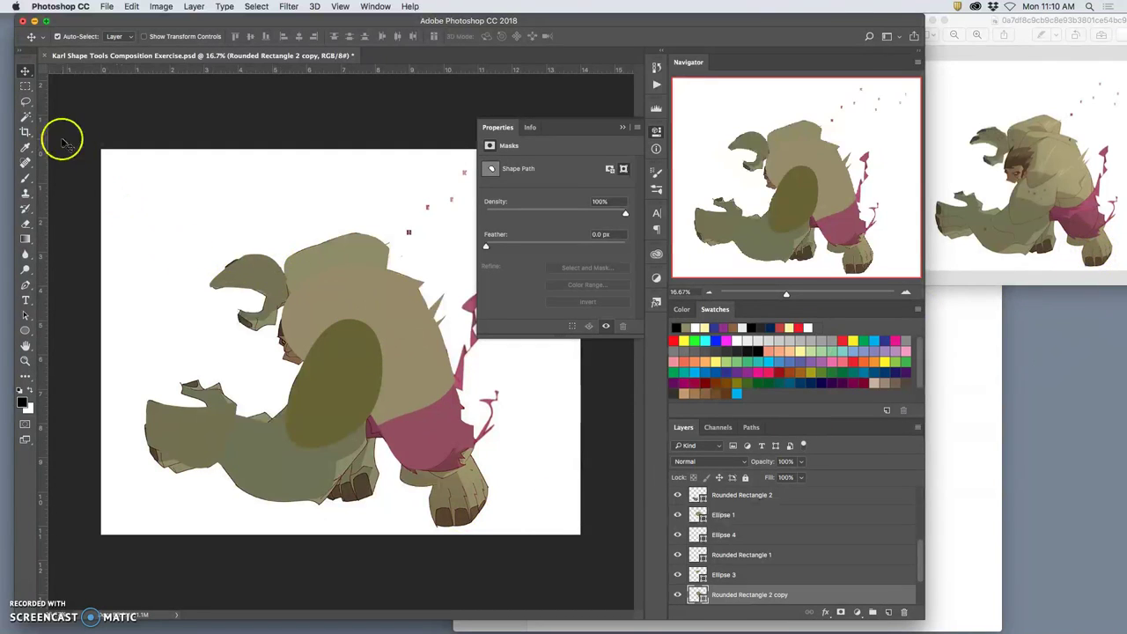
pyautogui.click(25, 331)
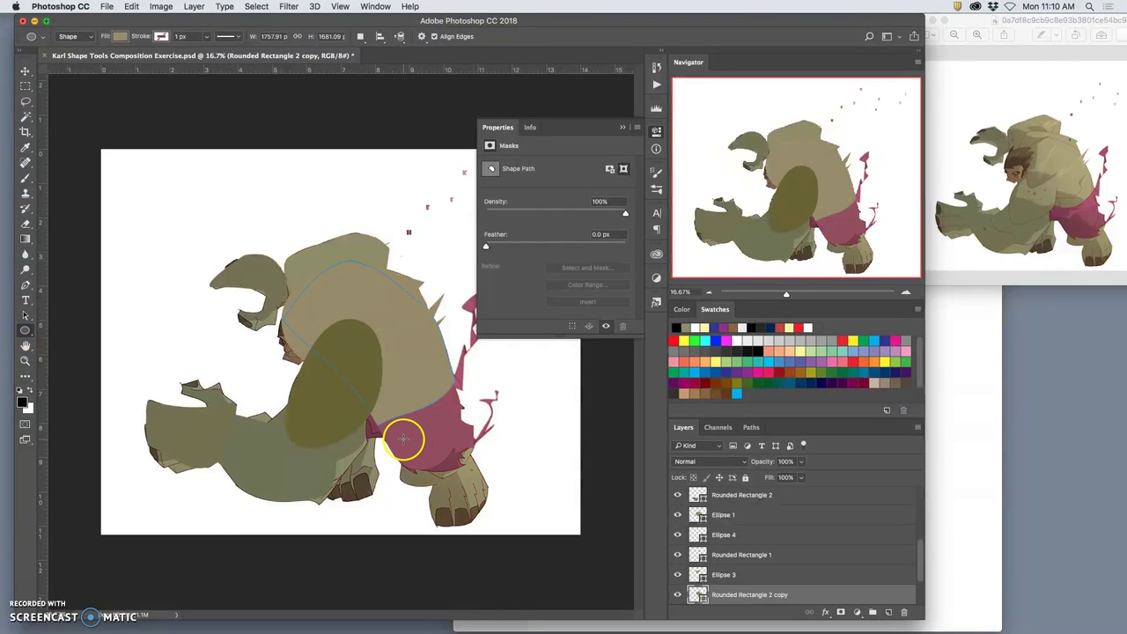
pyautogui.moveTo(403, 440); pyautogui.dragTo(490, 489)
pyautogui.press('super+t')
pyautogui.moveTo(511, 443); pyautogui.dragTo(516, 403)
pyautogui.moveTo(459, 451); pyautogui.dragTo(443, 443)
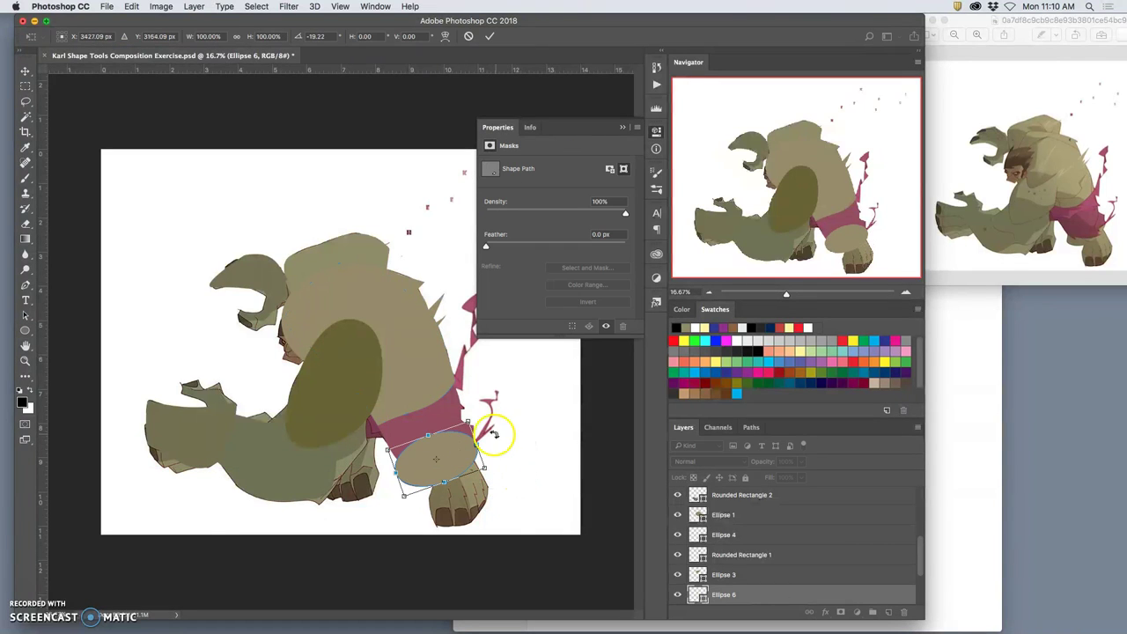
# - Warp the ellipse's left side inward and send it behind the pink shorts
pyautogui.rightClick(457, 450)
pyautogui.click(478, 521)
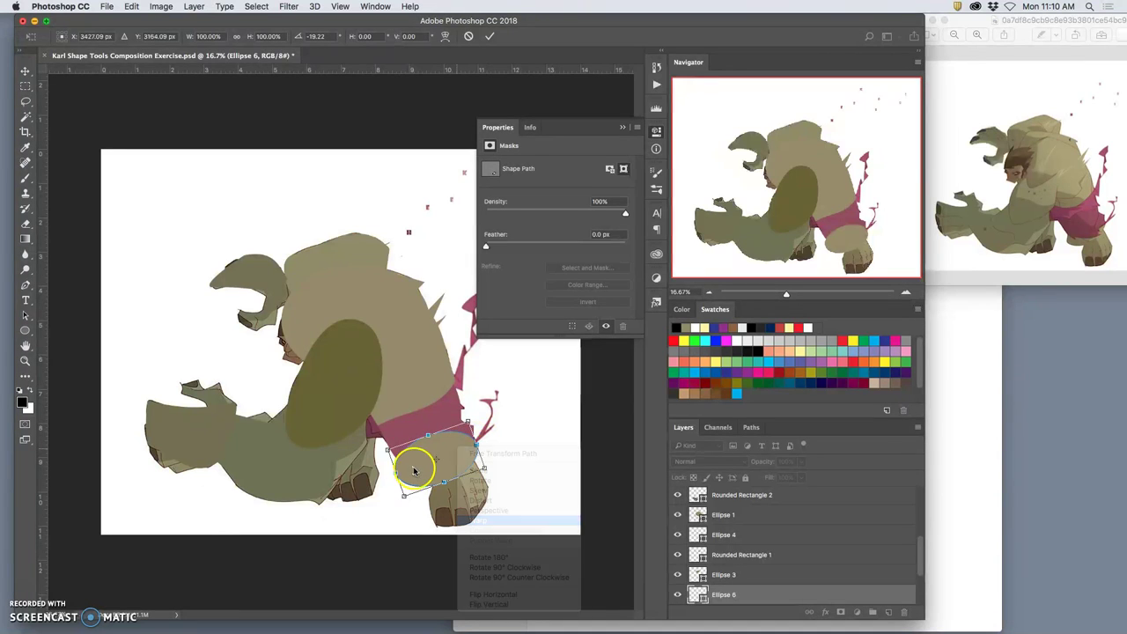
pyautogui.moveTo(398, 456); pyautogui.dragTo(401, 482)
pyautogui.press('Return')
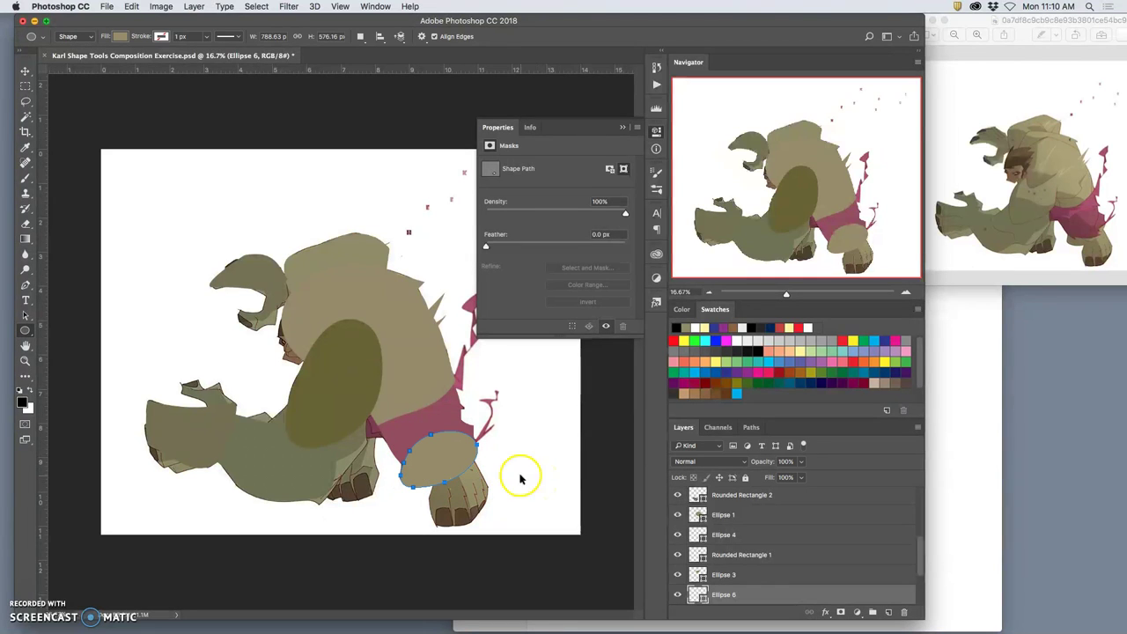
pyautogui.press('super+bracketleft')
pyautogui.press('super+bracketleft')
pyautogui.press('super+bracketleft')
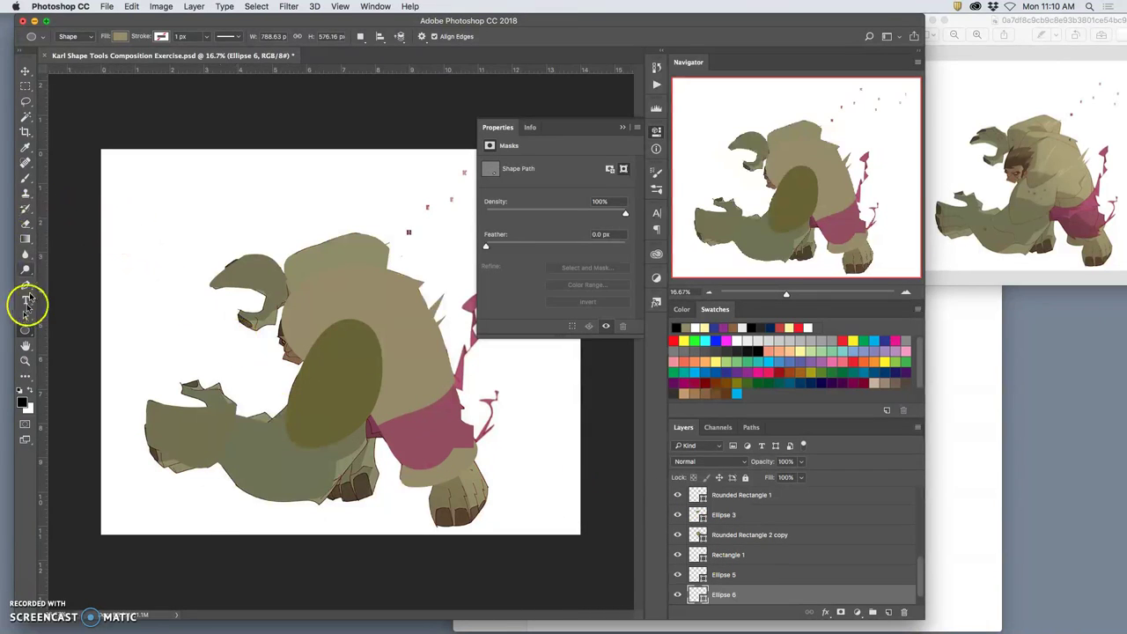
# - Draw a rectangle over the left fist and distort its lower-left corner upward
pyautogui.moveTo(24, 332); pyautogui.dragTo(55, 331)
pyautogui.moveTo(141, 445); pyautogui.dragTo(190, 425)
pyautogui.hotkey('ctrl', 't')
pyautogui.rightClick(155, 467)
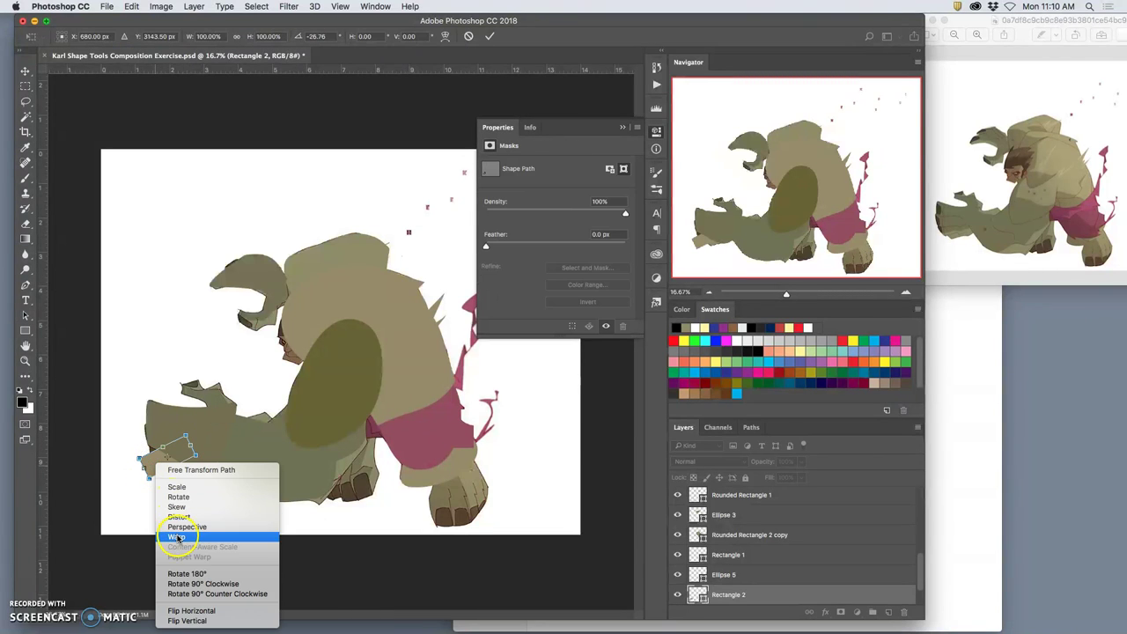
pyautogui.click(176, 517)
pyautogui.moveTo(139, 459); pyautogui.dragTo(161, 473)
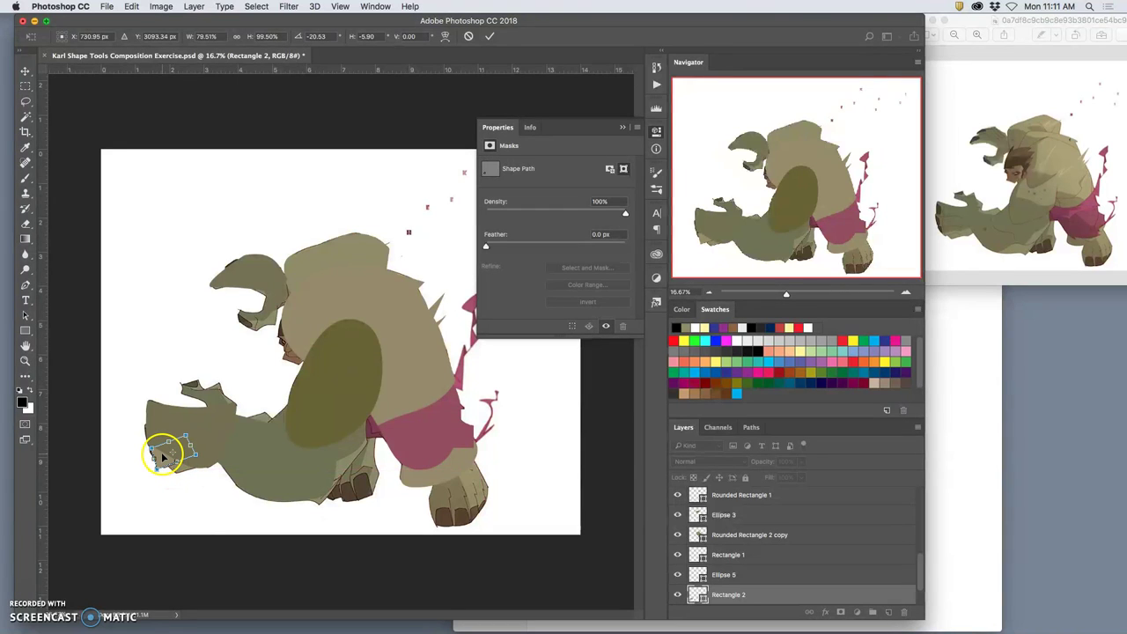
pyautogui.press('Return')
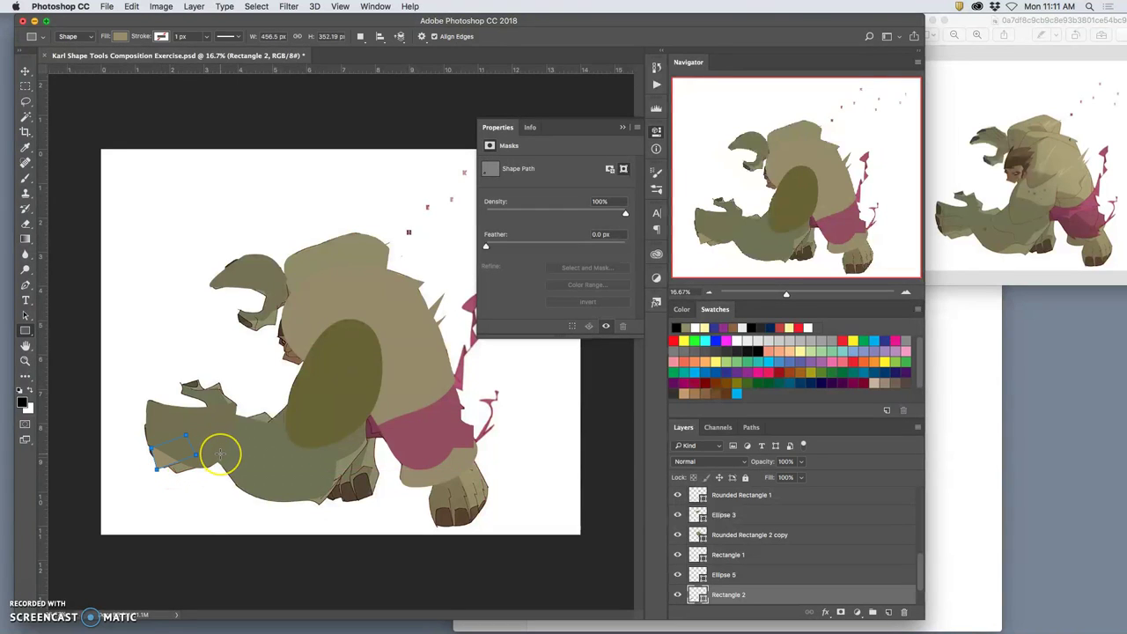
# - Alt-drag a copy of the fist rectangle and skew it from its bottom-left corner
pyautogui.click(25, 72)
pyautogui.moveTo(175, 464); pyautogui.dragTo(181, 467)
pyautogui.hotkey('ctrl', 't')
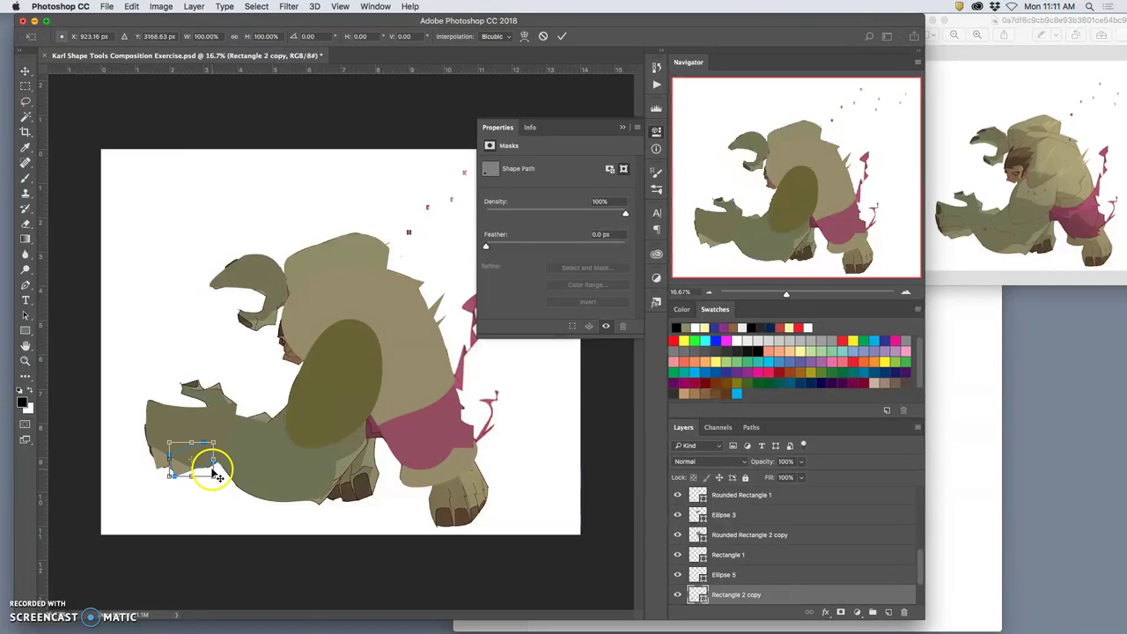
pyautogui.rightClick(184, 467)
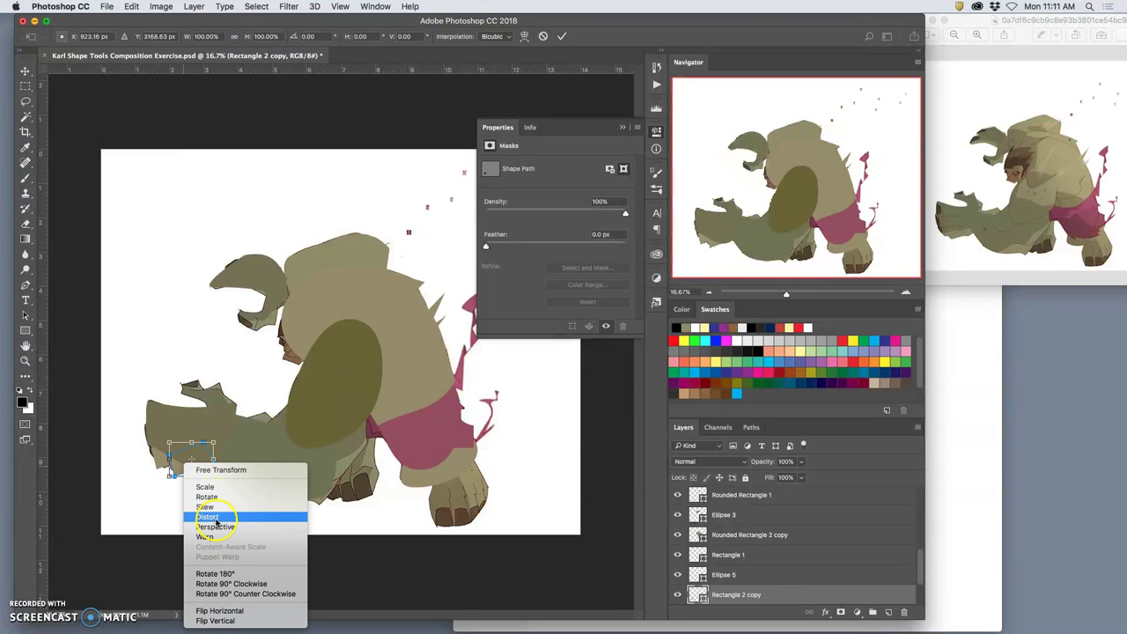
pyautogui.click(216, 516)
pyautogui.moveTo(170, 457); pyautogui.dragTo(159, 463)
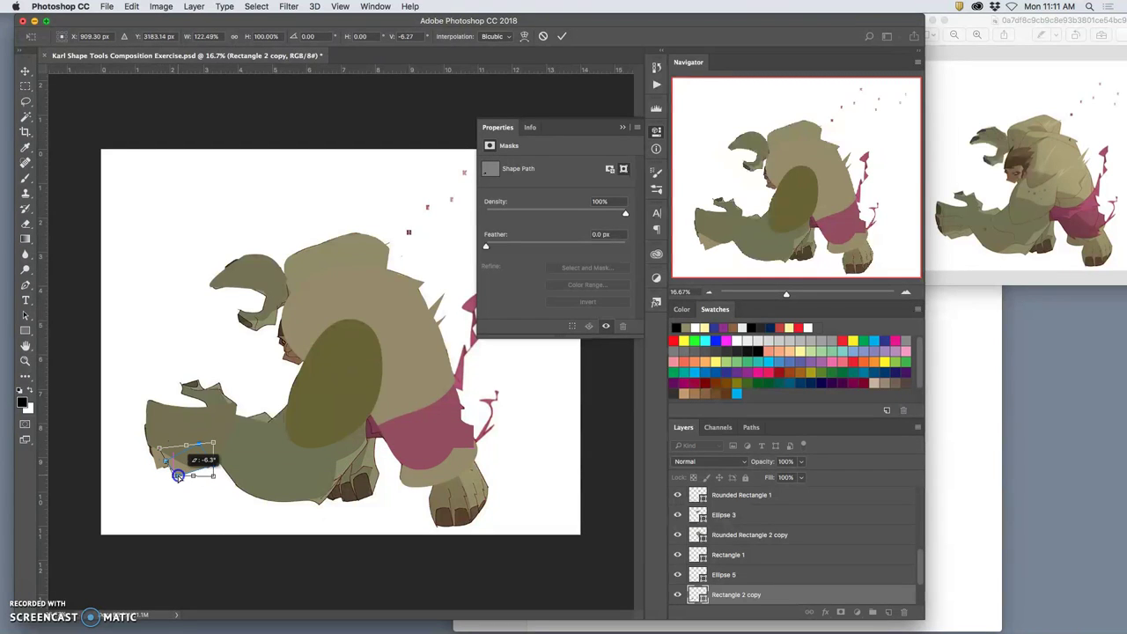
pyautogui.moveTo(177, 476); pyautogui.dragTo(150, 481)
# - Rotate the fist rectangle copy to about -10.6° and commit it
pyautogui.moveTo(294, 384); pyautogui.dragTo(292, 405)
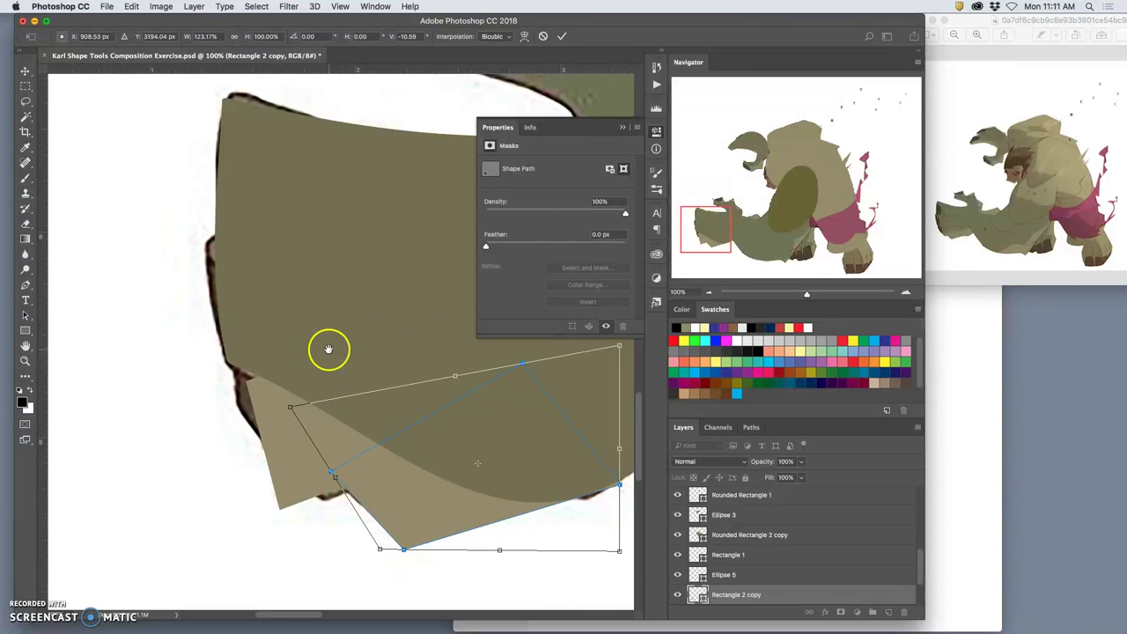
pyautogui.moveTo(361, 302); pyautogui.dragTo(322, 361)
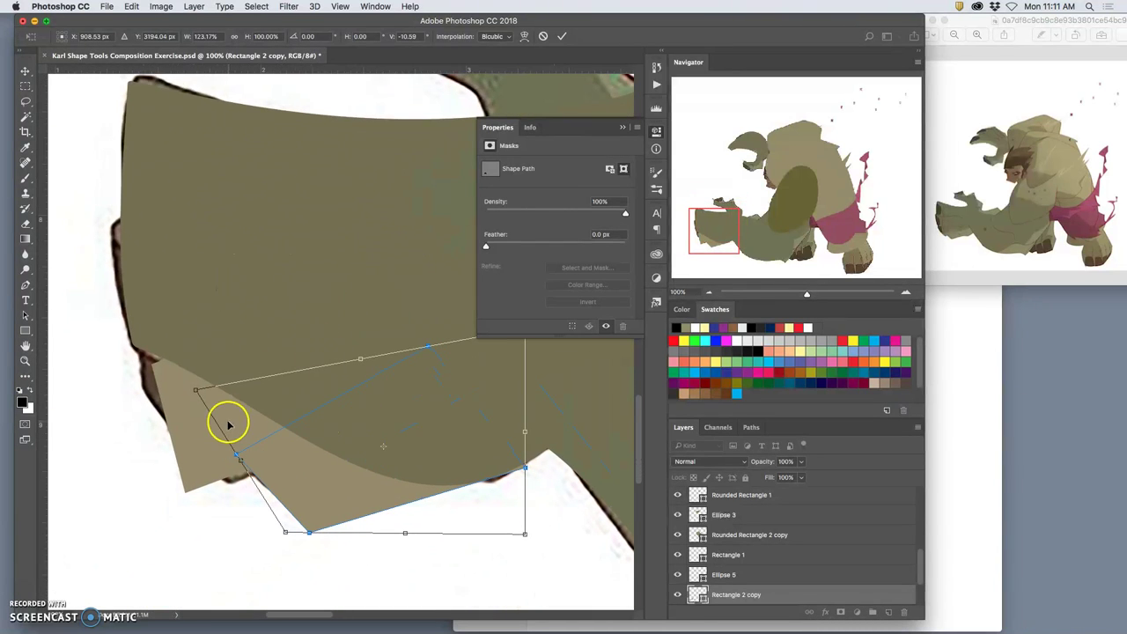
pyautogui.press('Return')
# - Move Rectangle 2 up and left and distort its corners, pulling the top-left outward
pyautogui.click(193, 429)
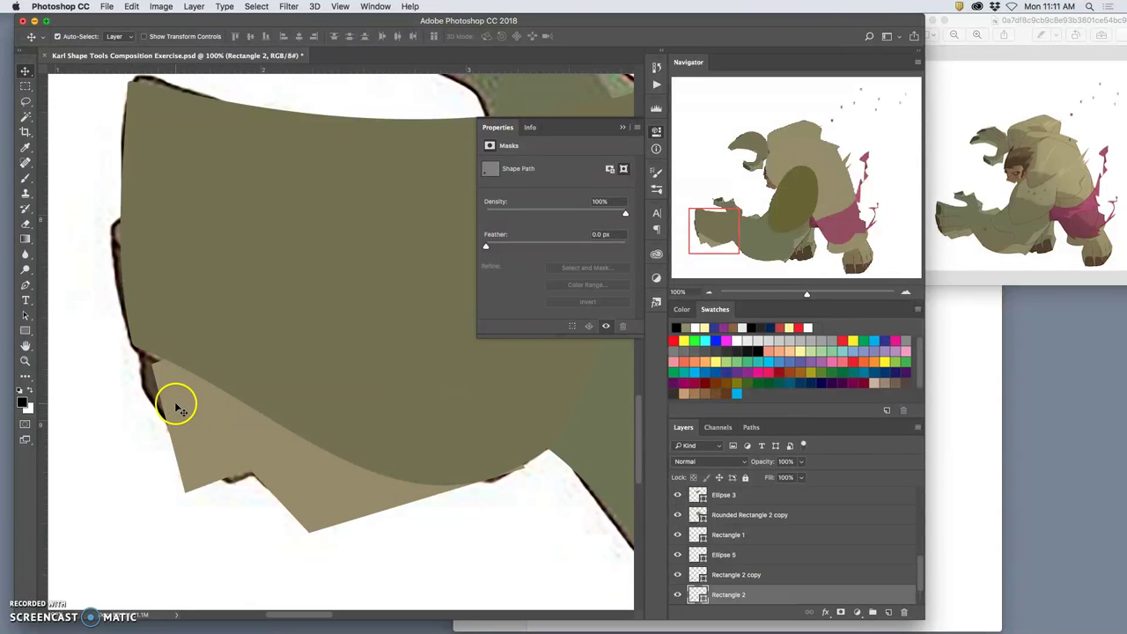
pyautogui.moveTo(177, 405); pyautogui.dragTo(157, 375)
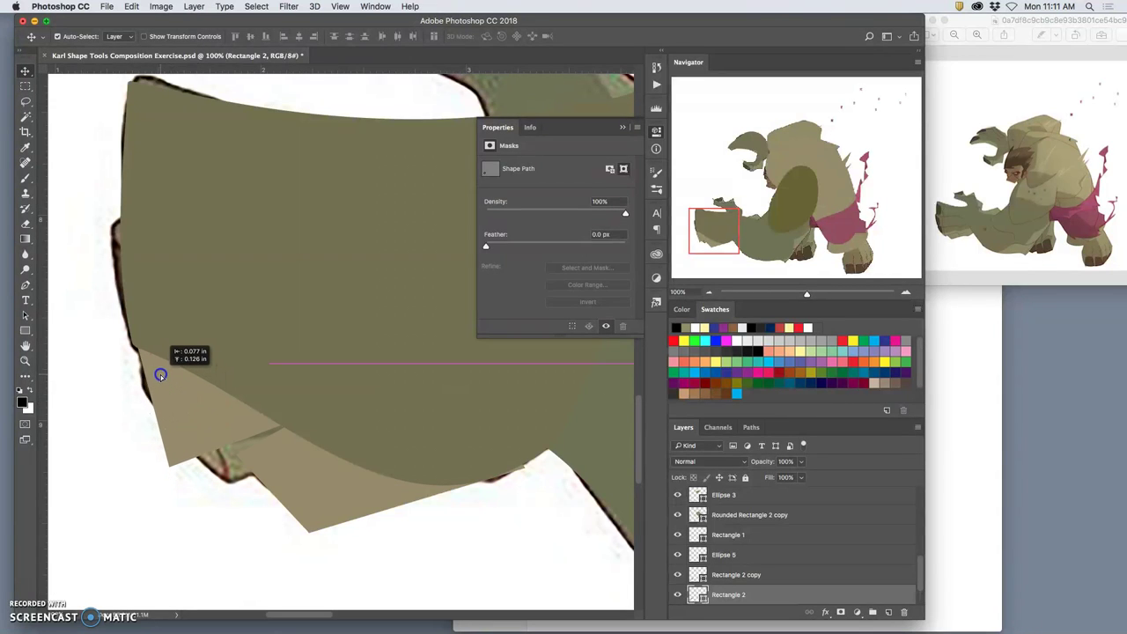
pyautogui.hotkey('ctrl', 't')
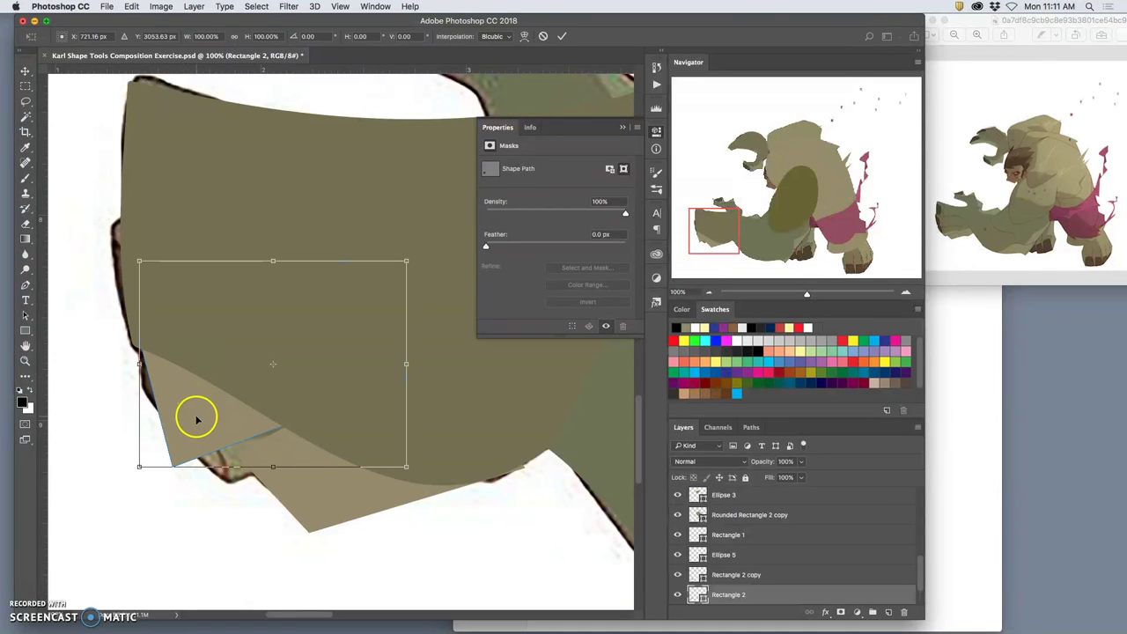
pyautogui.rightClick(196, 419)
pyautogui.click(217, 465)
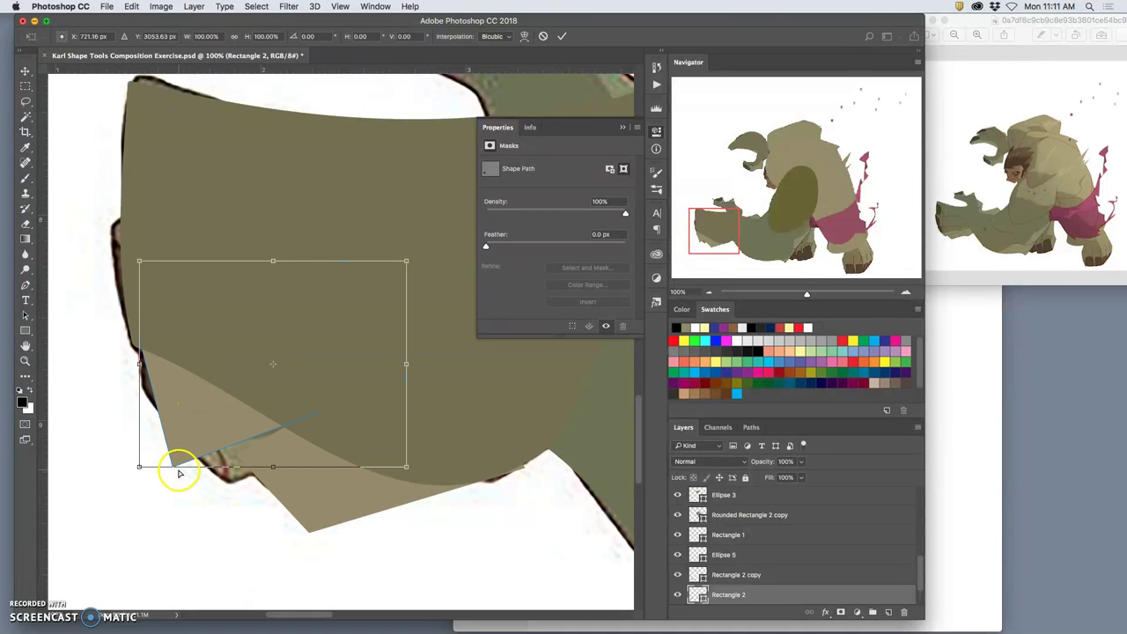
pyautogui.moveTo(174, 466); pyautogui.dragTo(191, 484)
pyautogui.moveTo(193, 278); pyautogui.dragTo(92, 302)
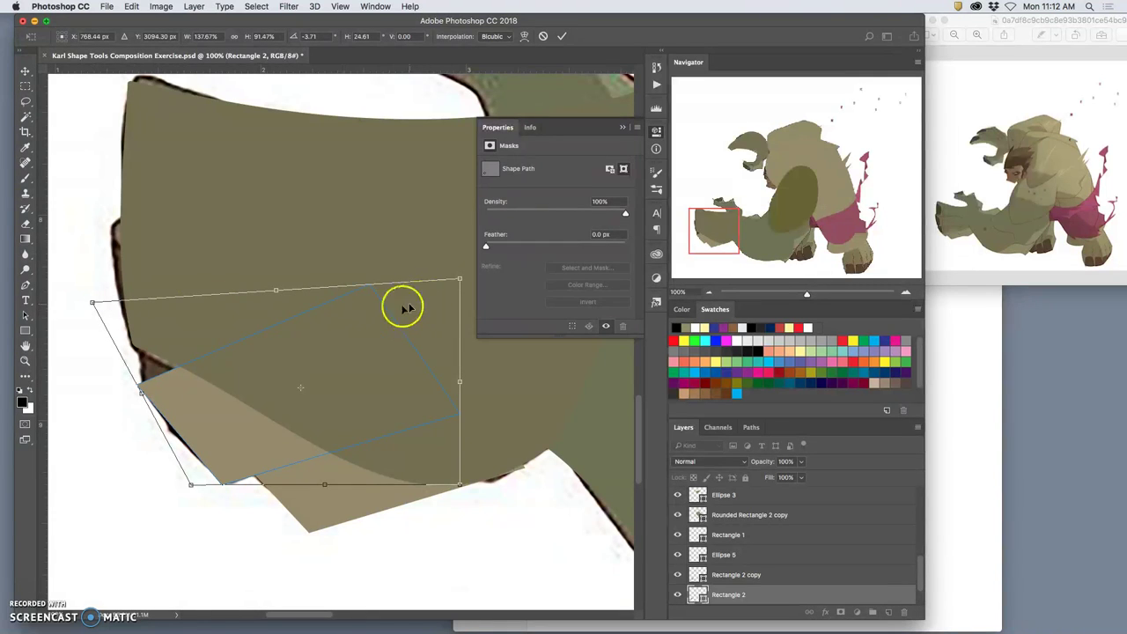
# - Warp Rectangle 2 so its lower-left edge bows outward, then commit
pyautogui.rightClick(264, 410)
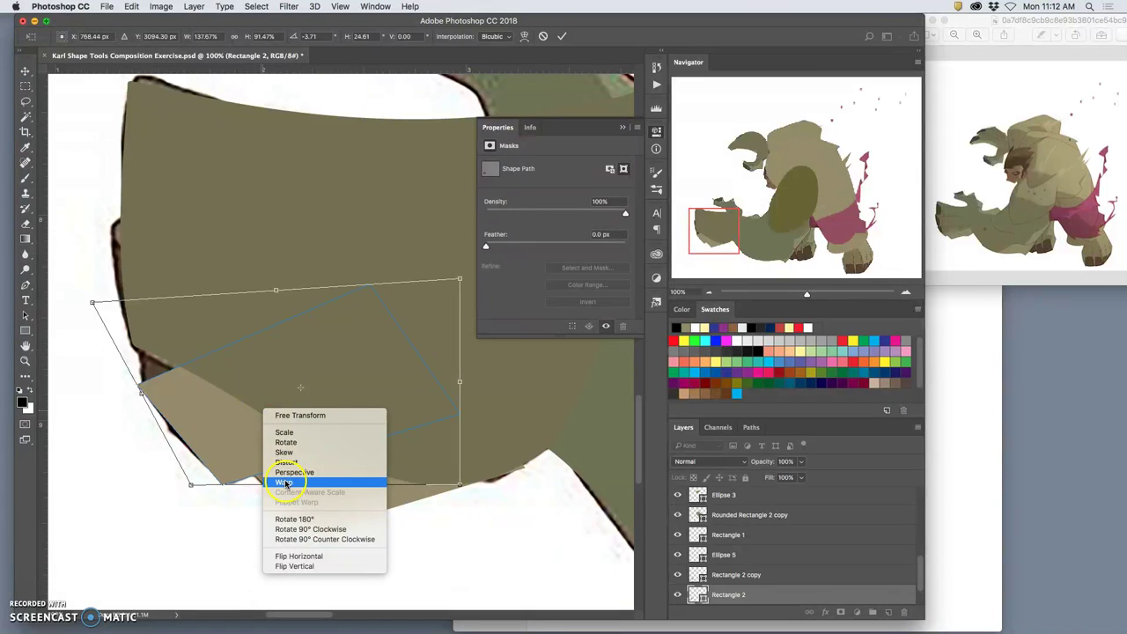
pyautogui.click(284, 482)
pyautogui.moveTo(191, 430); pyautogui.dragTo(179, 431)
pyautogui.moveTo(93, 302); pyautogui.dragTo(139, 283)
pyautogui.press('Return')
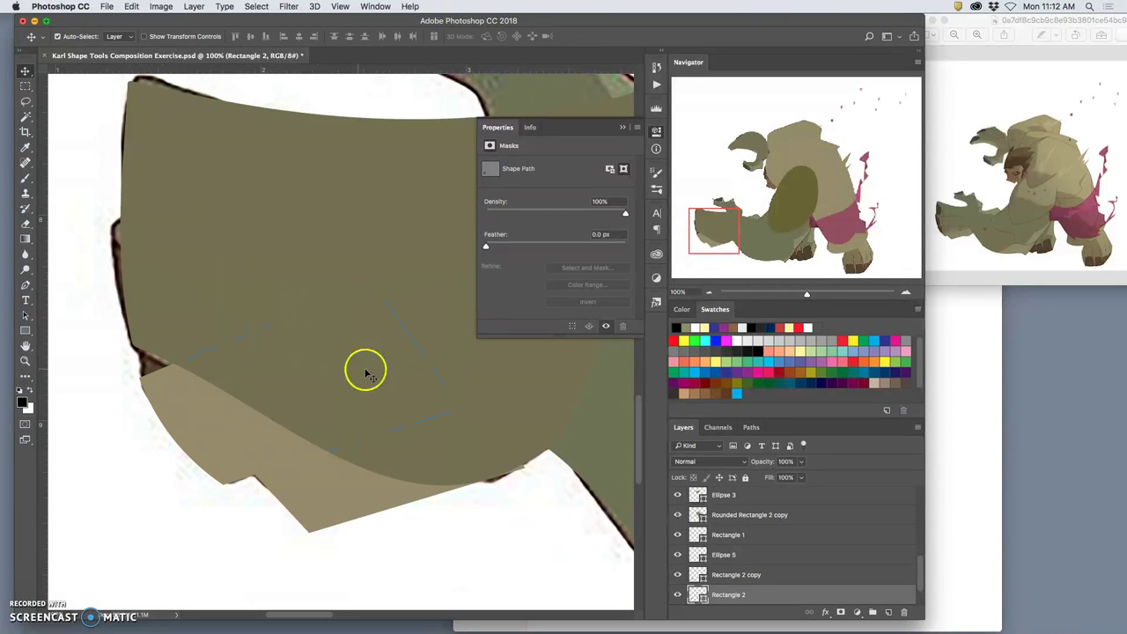
# - Zoom out and draw a small rectangle where the thigh meets the shorts
pyautogui.scroll(-5, 383, 377)
pyautogui.hscroll(3, 383, 377)
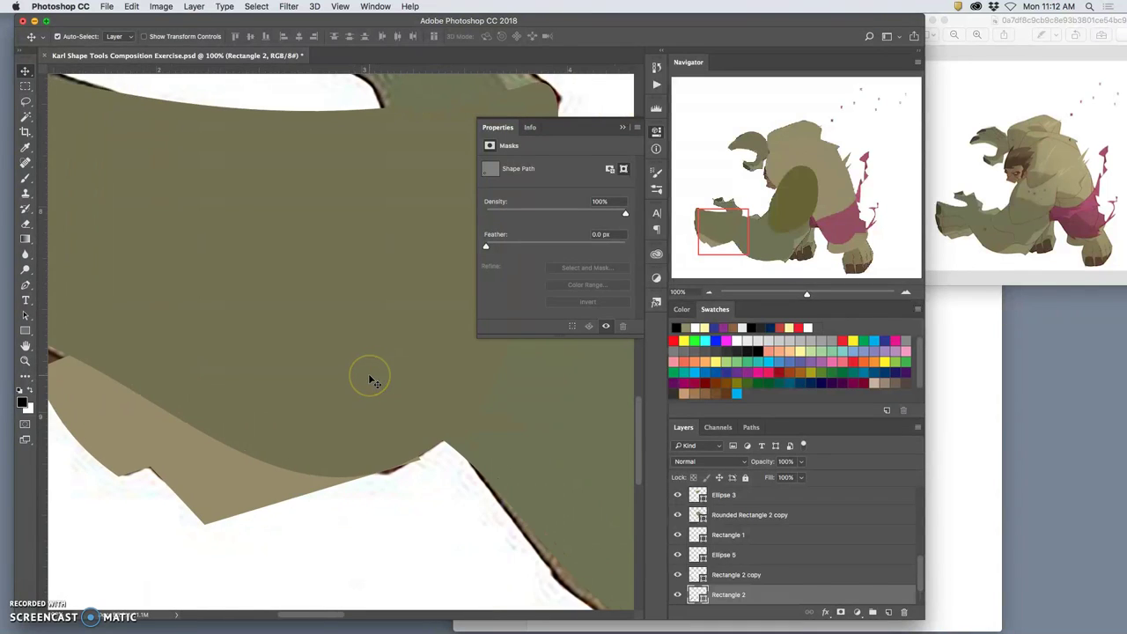
pyautogui.hscroll(10, 370, 380)
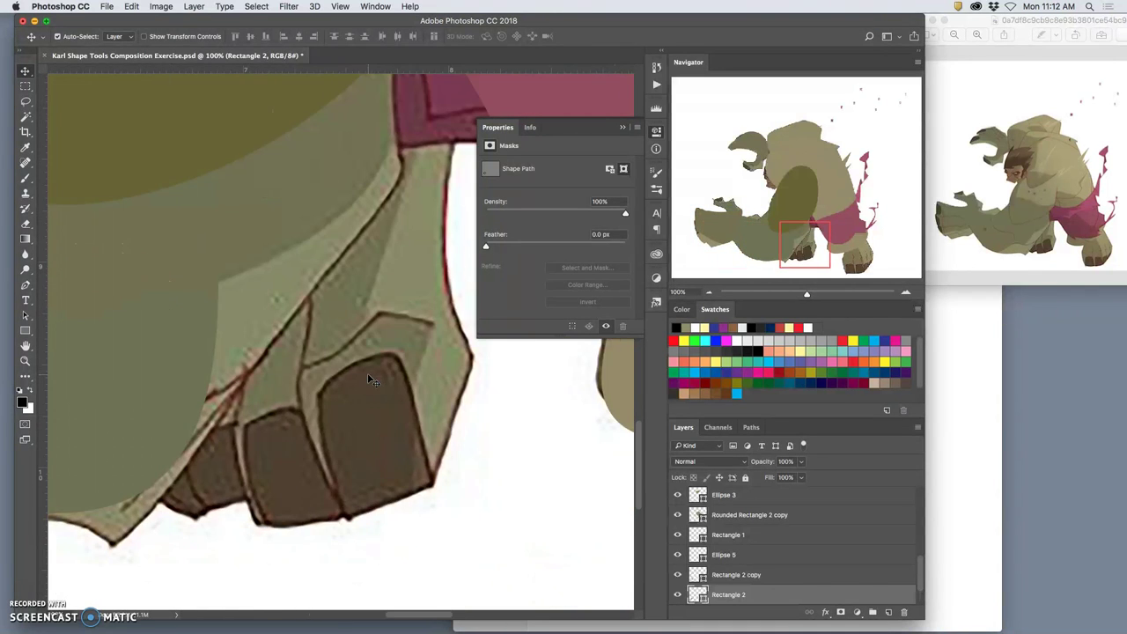
pyautogui.moveTo(370, 380); pyautogui.dragTo(272, 335)
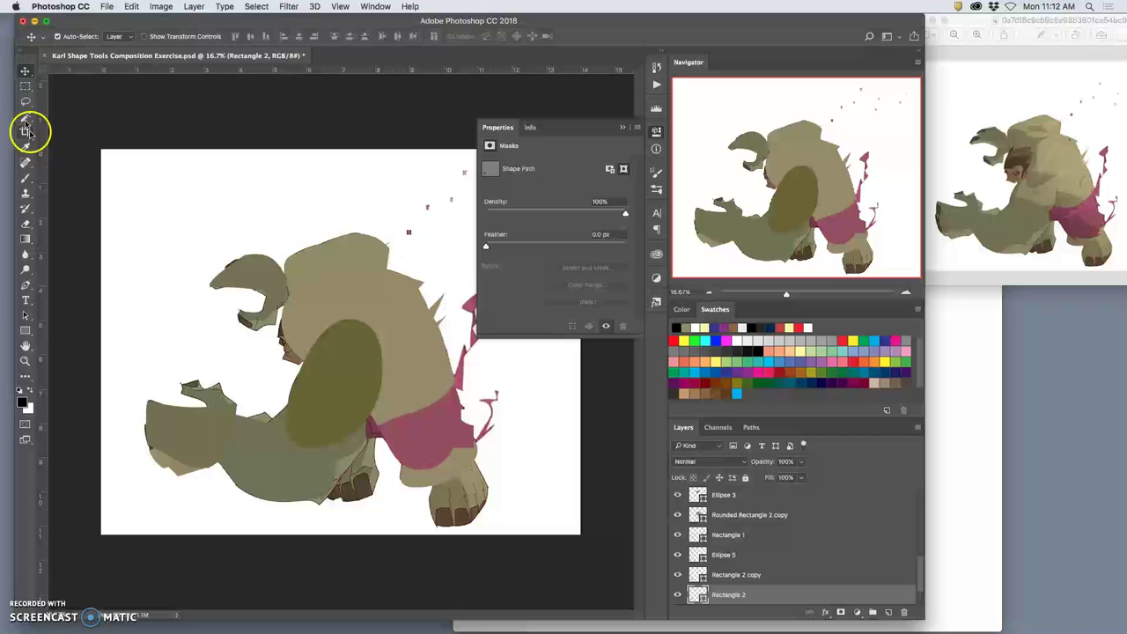
pyautogui.click(25, 330)
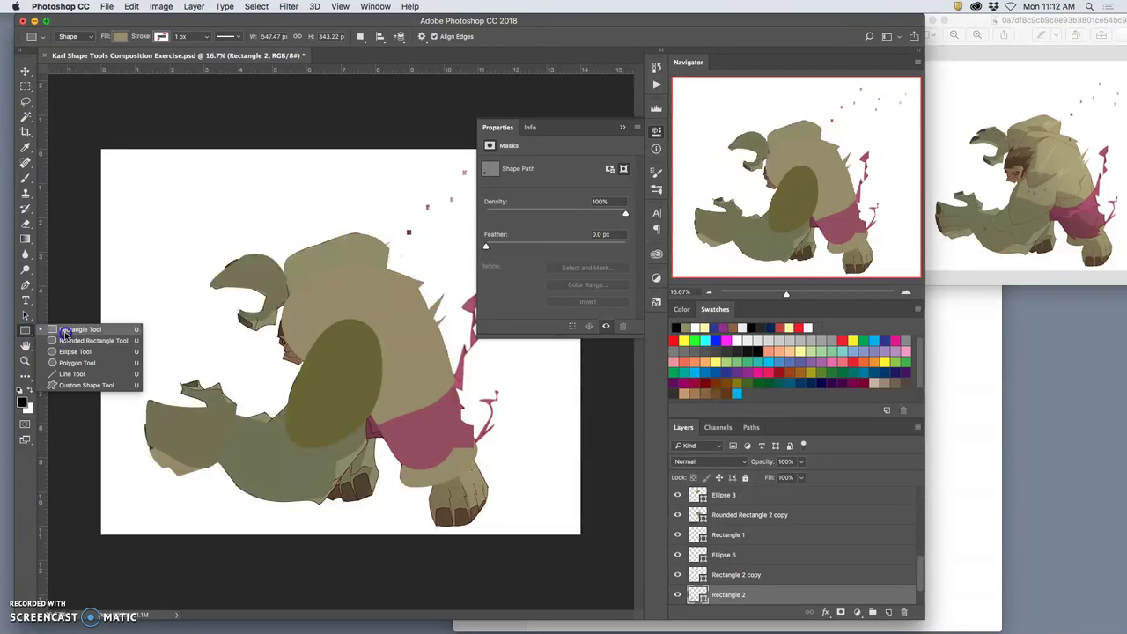
pyautogui.click(61, 331)
pyautogui.moveTo(355, 404); pyautogui.dragTo(393, 438)
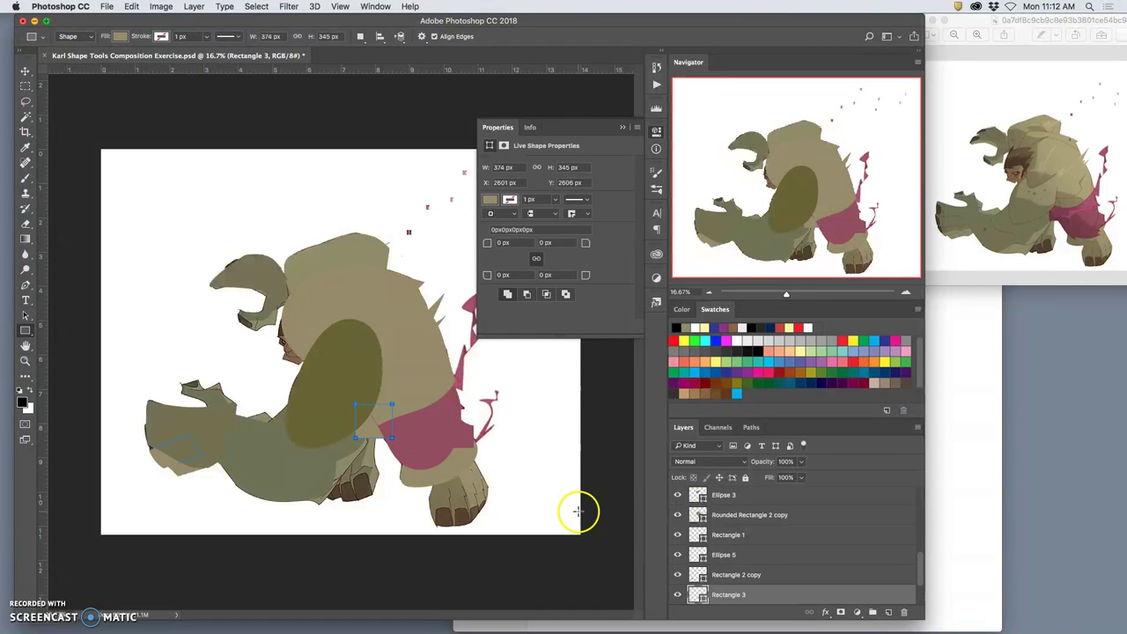
# - Fill the new rectangle with the shorts' sampled pink-red and toggle it to compare
pyautogui.doubleClick(696, 594)
pyautogui.moveTo(461, 473); pyautogui.dragTo(467, 351)
pyautogui.click(907, 238)
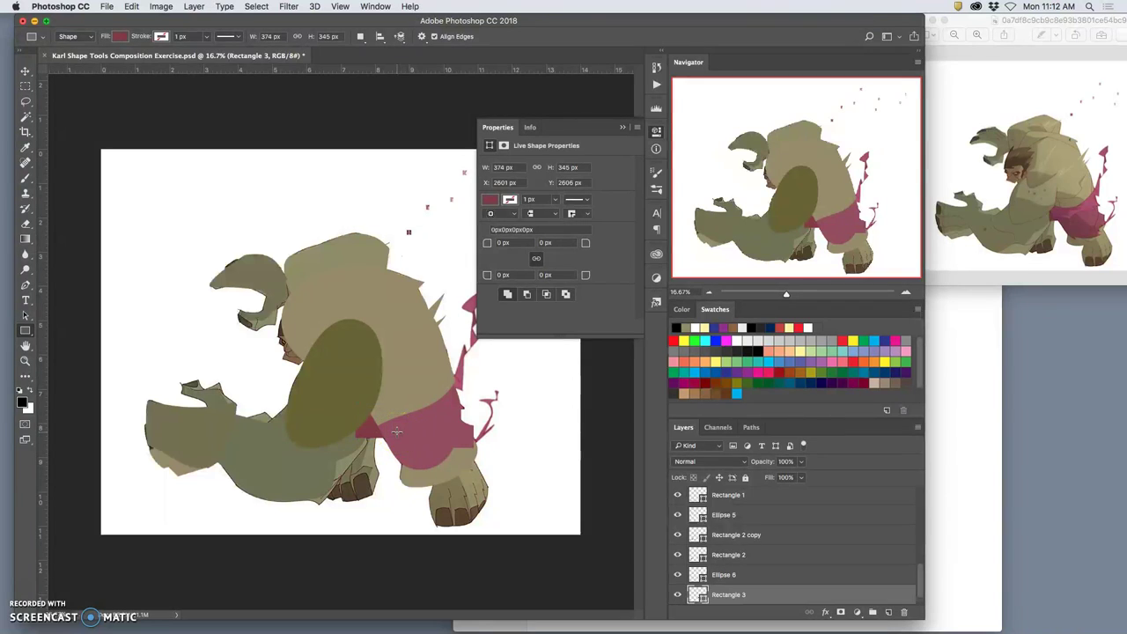
pyautogui.click(677, 596)
pyautogui.click(677, 596)
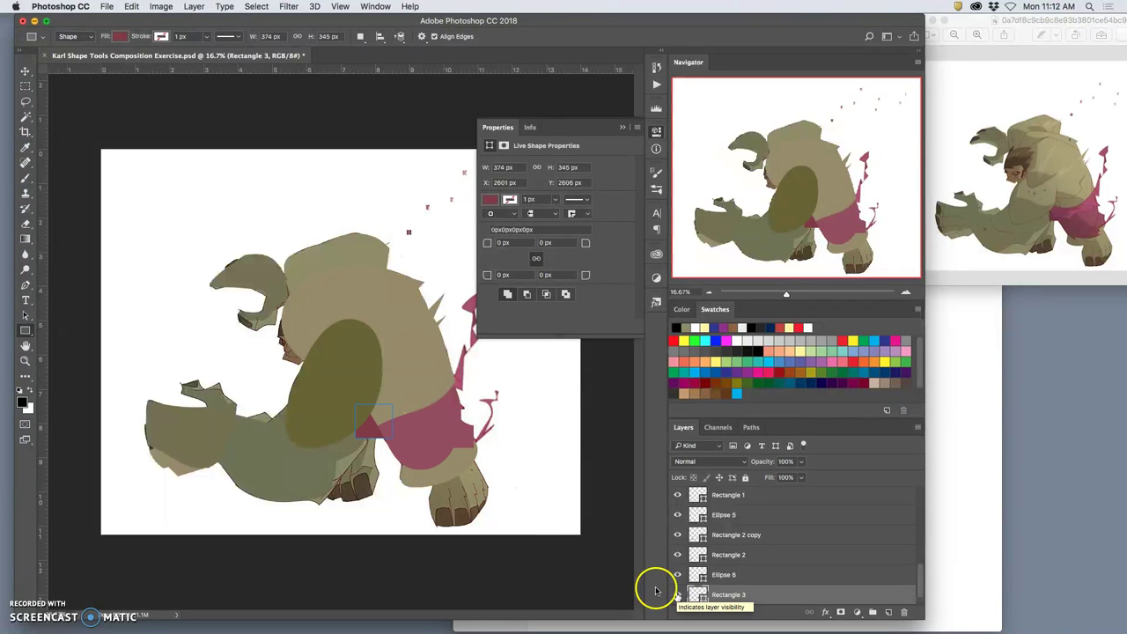
# - Zoom in to 33.3% on the legs and shorts
pyautogui.press('super+equal')
pyautogui.press('super+equal')
pyautogui.scroll(-5, 347, 480)
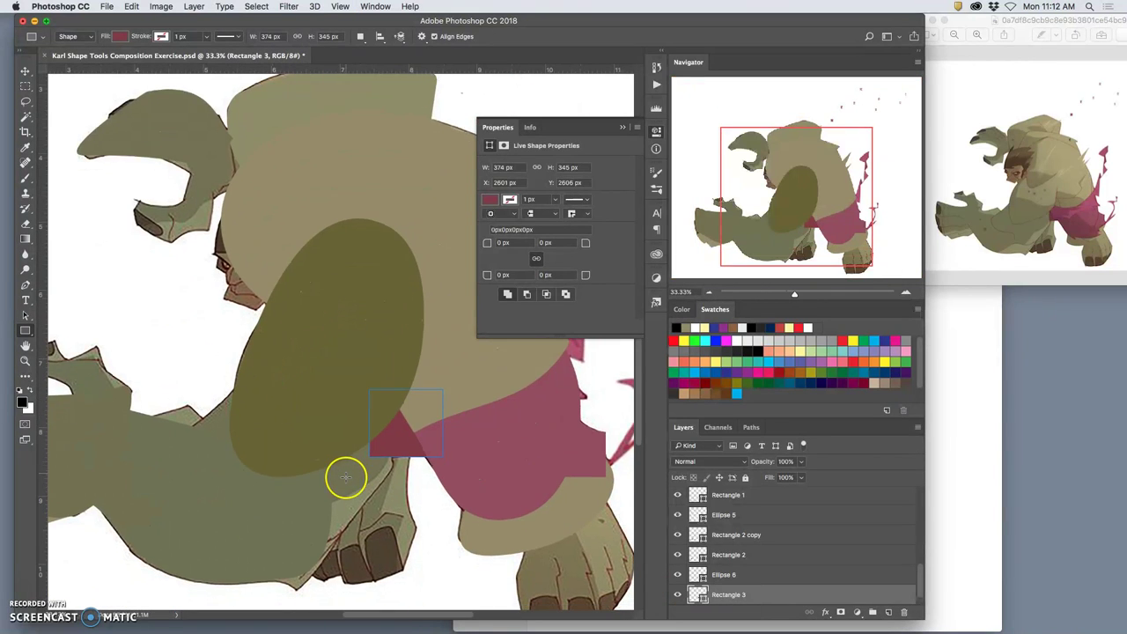
pyautogui.hscroll(2, 345, 477)
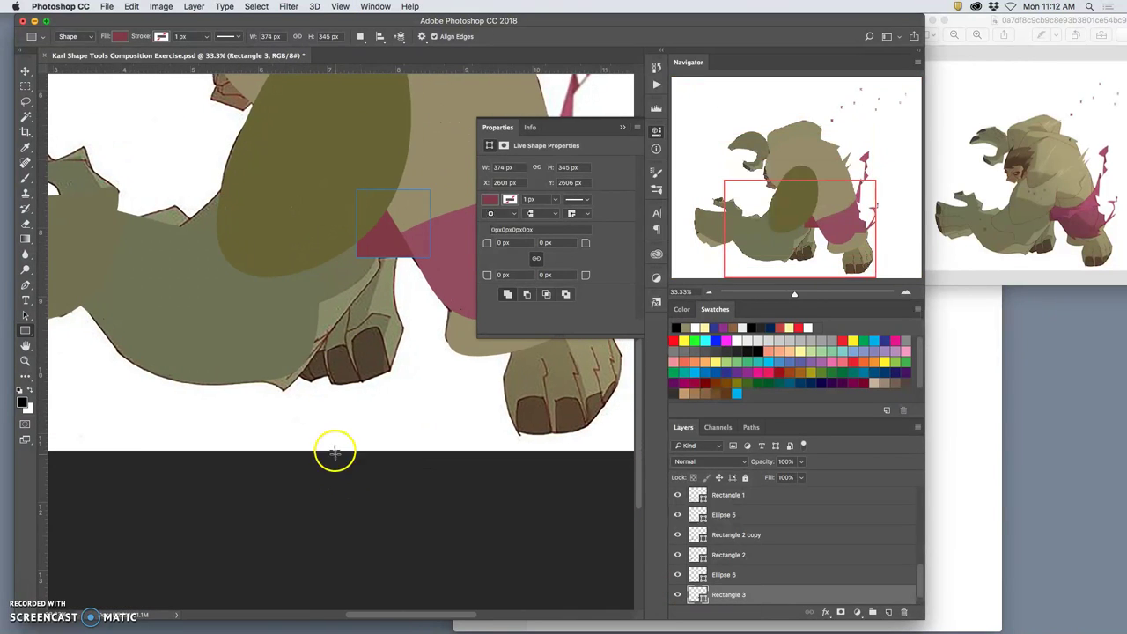
pyautogui.hscroll(6, 332, 436)
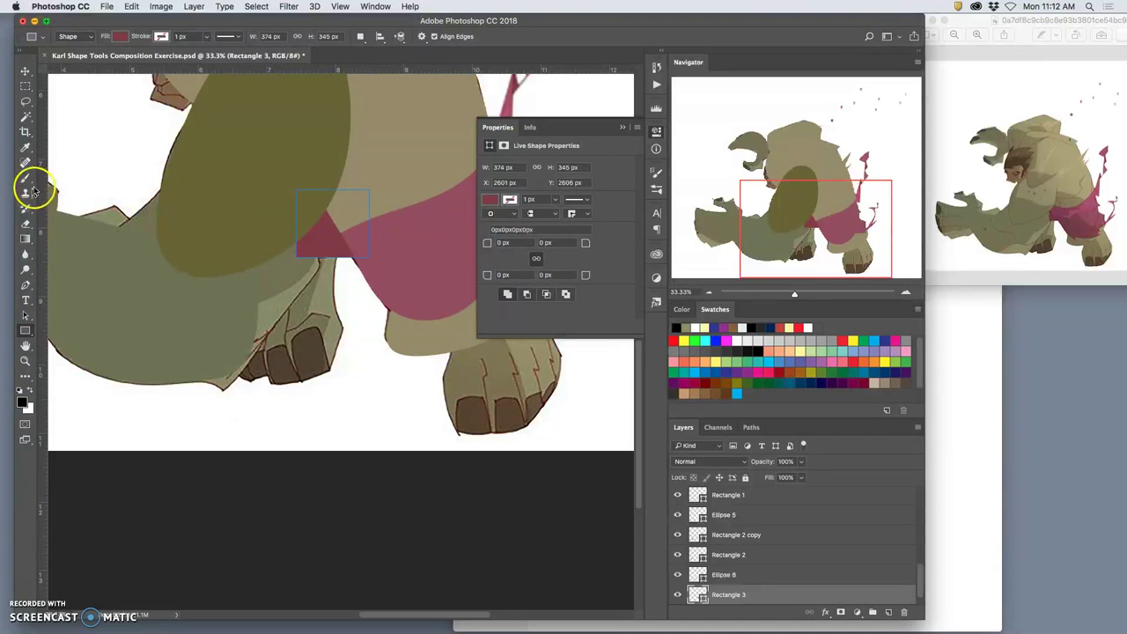
pyautogui.click(26, 332)
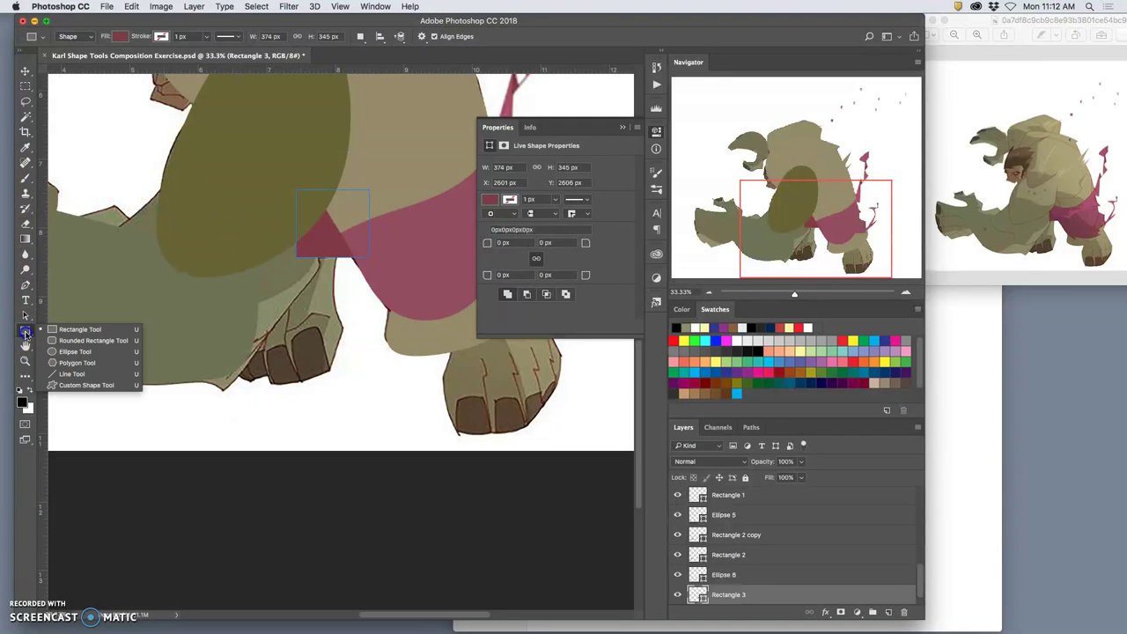
# - Draw a tall rectangle beneath the shorts and fill it with sampled dark khaki #7b7251
pyautogui.click(69, 328)
pyautogui.moveTo(235, 224); pyautogui.dragTo(337, 381)
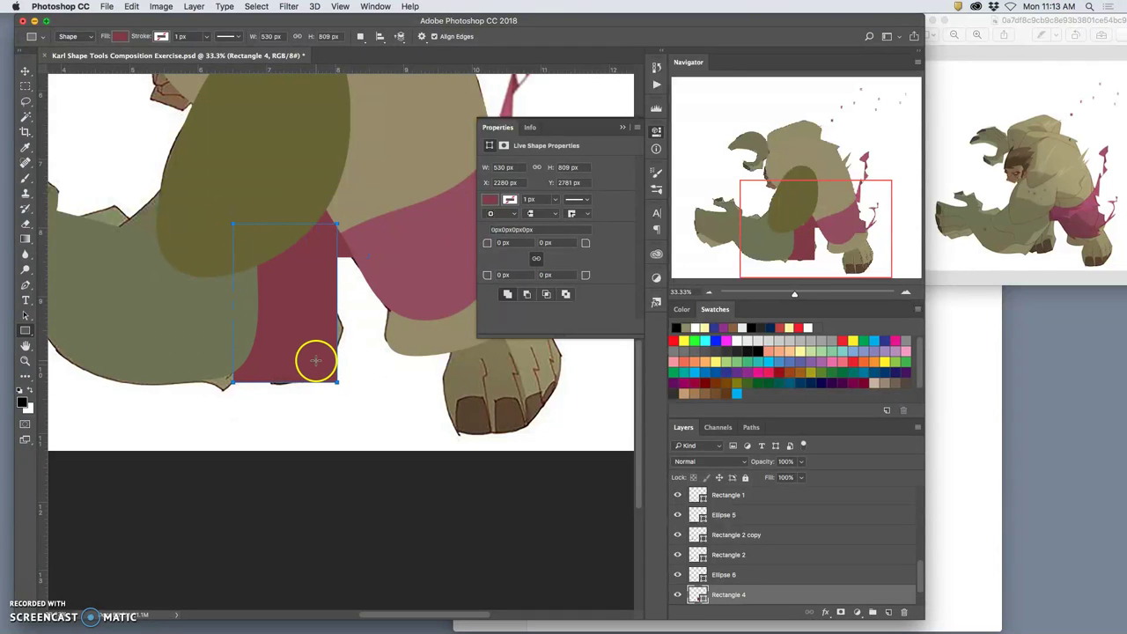
pyautogui.doubleClick(697, 595)
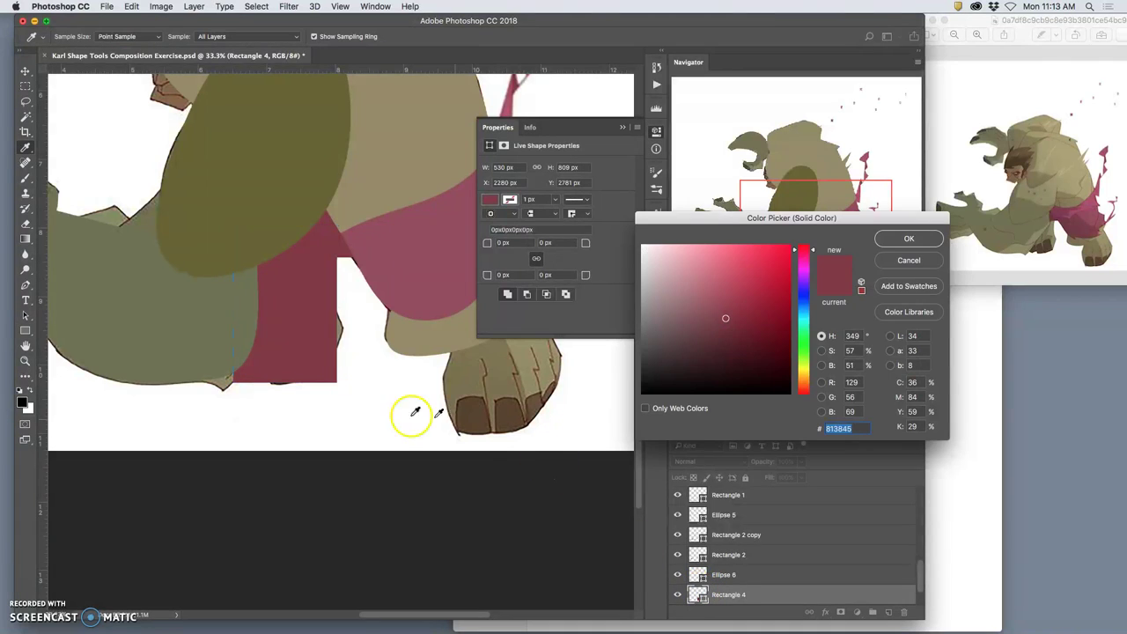
pyautogui.click(223, 382)
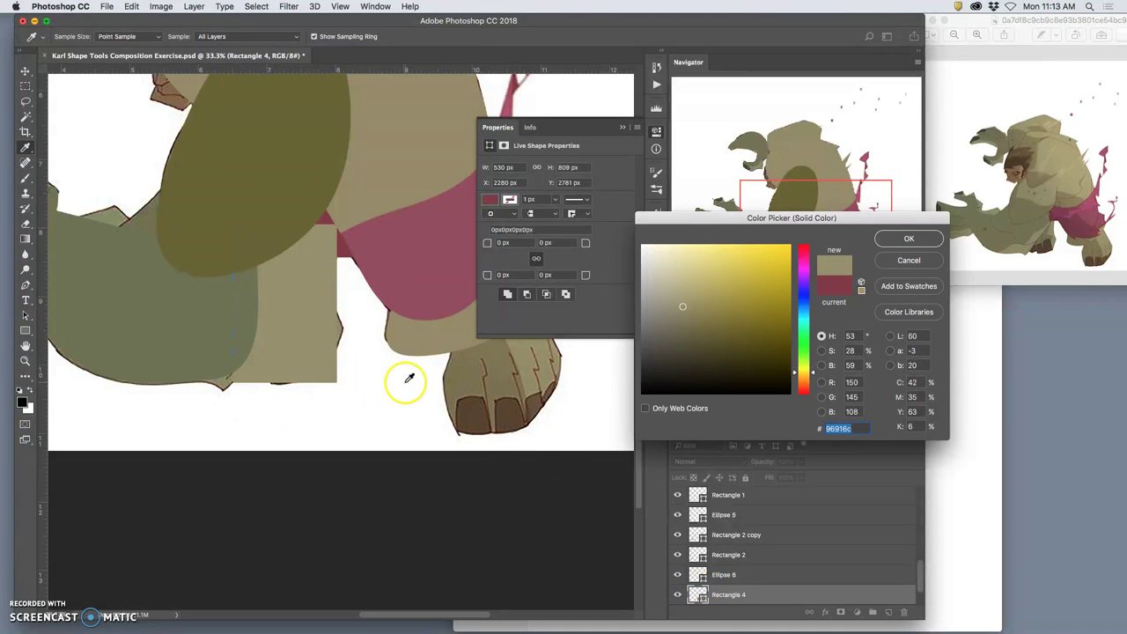
pyautogui.click(472, 377)
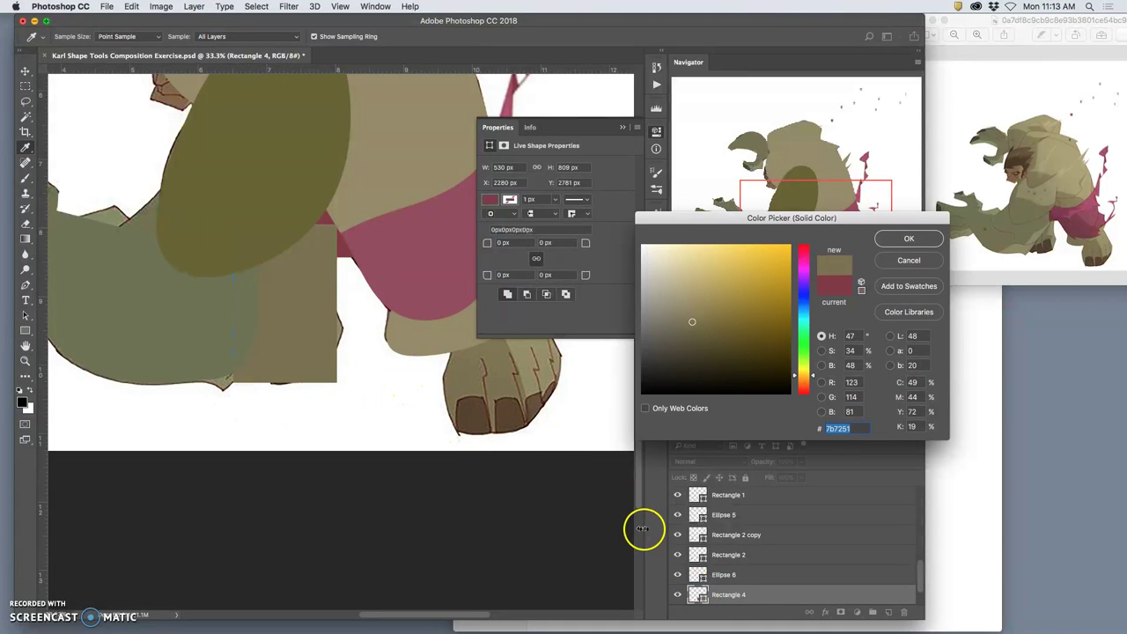
pyautogui.click(907, 240)
# - Distort the khaki rectangle's corners so it slants along the thigh toward the shorts
pyautogui.press('super+t')
pyautogui.rightClick(318, 286)
pyautogui.click(344, 340)
pyautogui.moveTo(342, 235)
pyautogui.mouseDown()
pyautogui.moveTo(329, 227)
pyautogui.moveTo(325, 239)
pyautogui.mouseUp()
pyautogui.moveTo(336, 378); pyautogui.dragTo(341, 329)
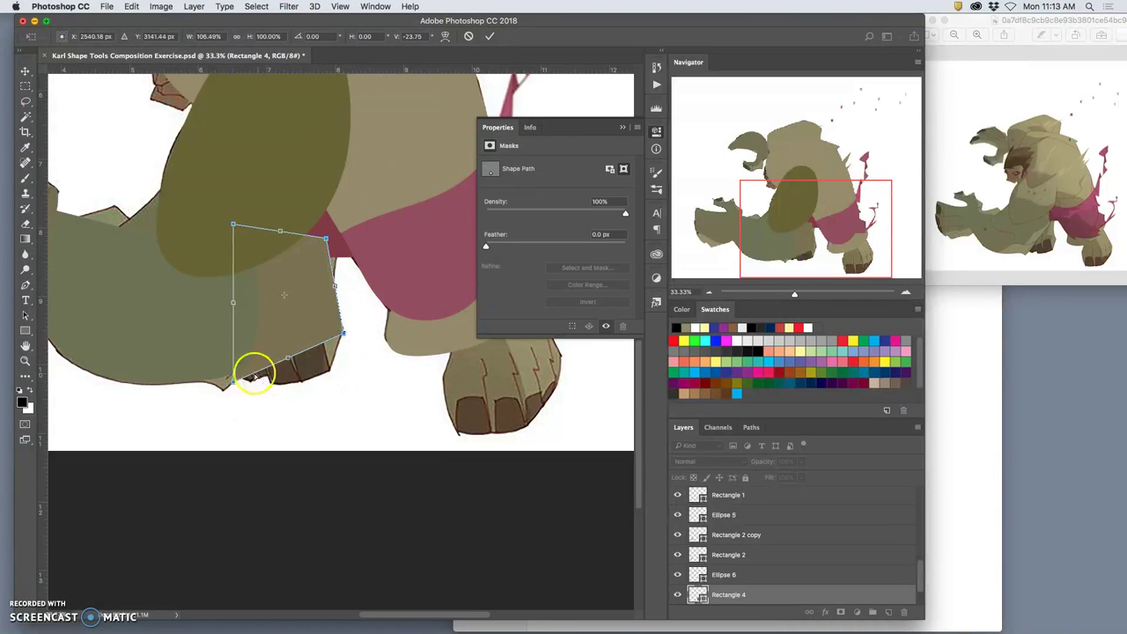
pyautogui.moveTo(234, 382); pyautogui.dragTo(271, 382)
pyautogui.moveTo(340, 337)
pyautogui.mouseDown()
pyautogui.moveTo(334, 370)
pyautogui.moveTo(343, 331)
pyautogui.mouseUp()
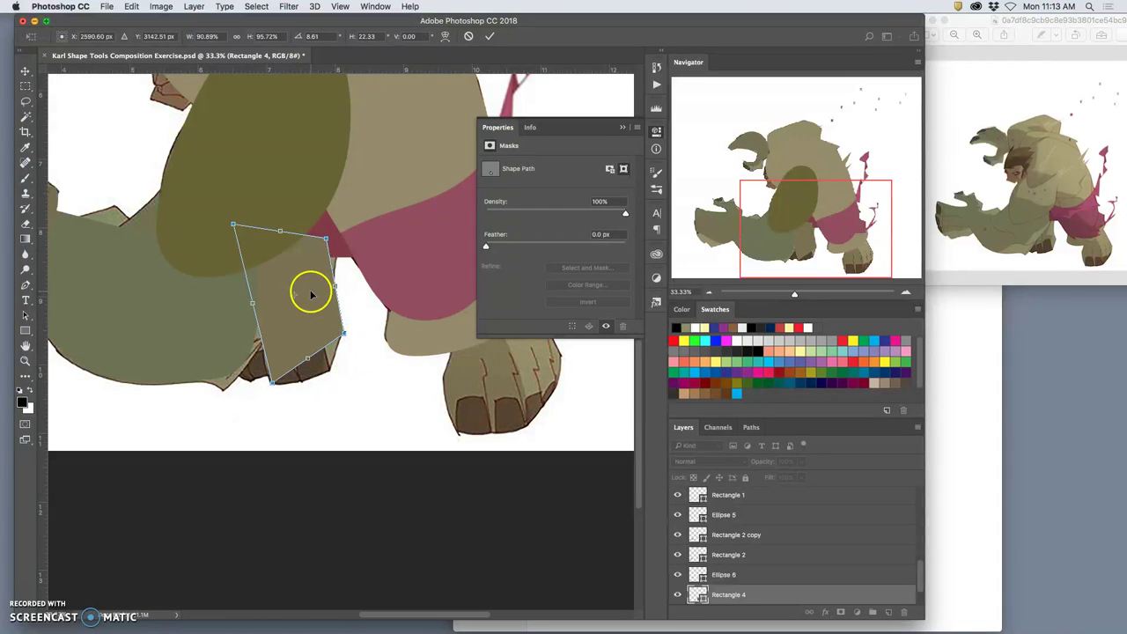
# - Warp the shape, tucking its top-right under the shorts and bulging the lower-right edge
pyautogui.rightClick(310, 293)
pyautogui.click(342, 356)
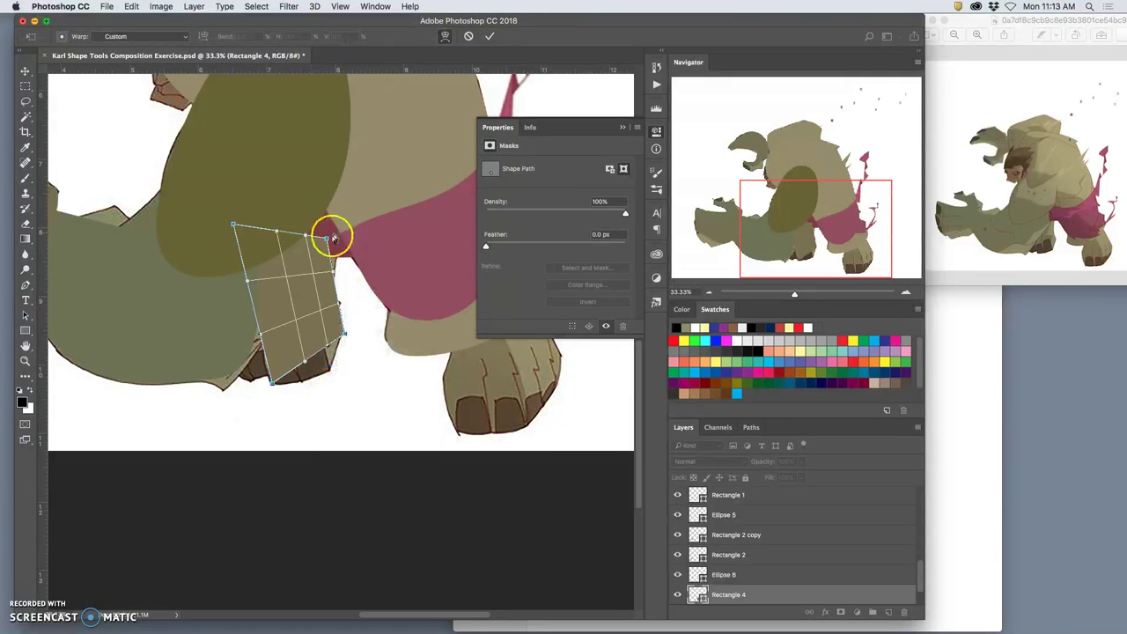
pyautogui.moveTo(326, 238); pyautogui.dragTo(337, 254)
pyautogui.click(339, 330)
pyautogui.moveTo(340, 331); pyautogui.dragTo(325, 401)
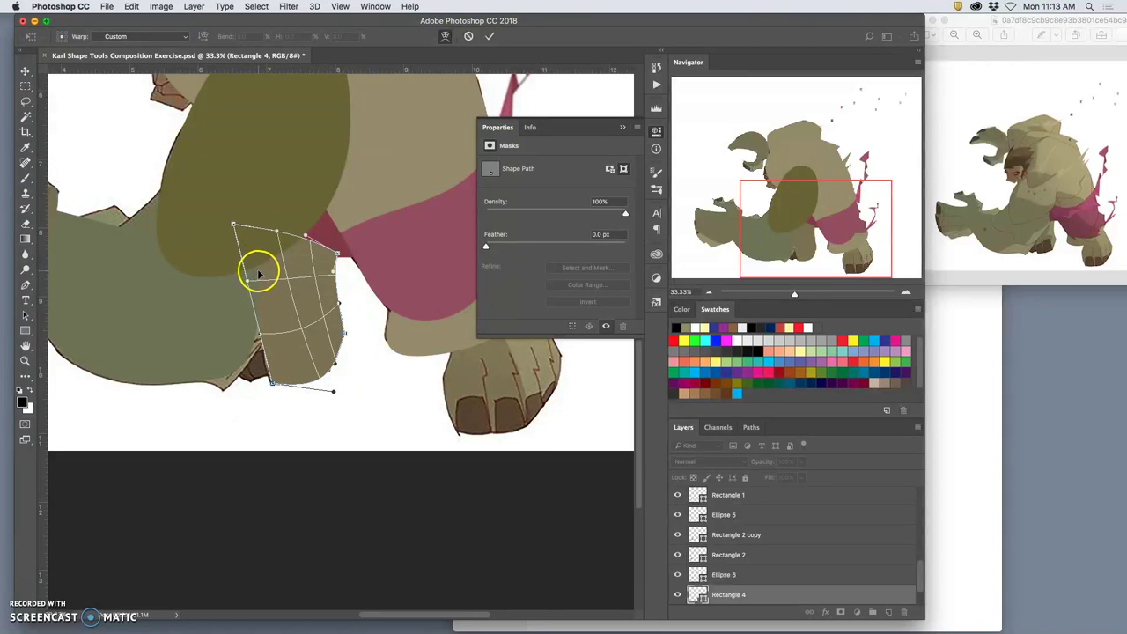
pyautogui.press('Return')
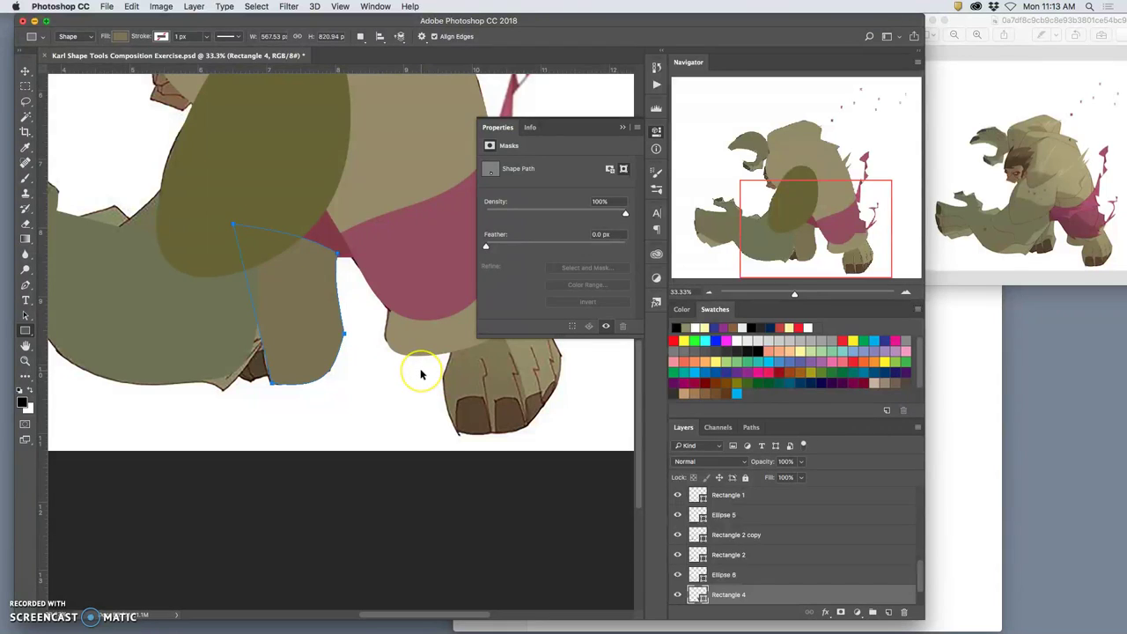
# - Send the thigh shape below Rectangle 3 and undo an accidental 568 × 821 px rectangle
pyautogui.press('super+bracketleft')
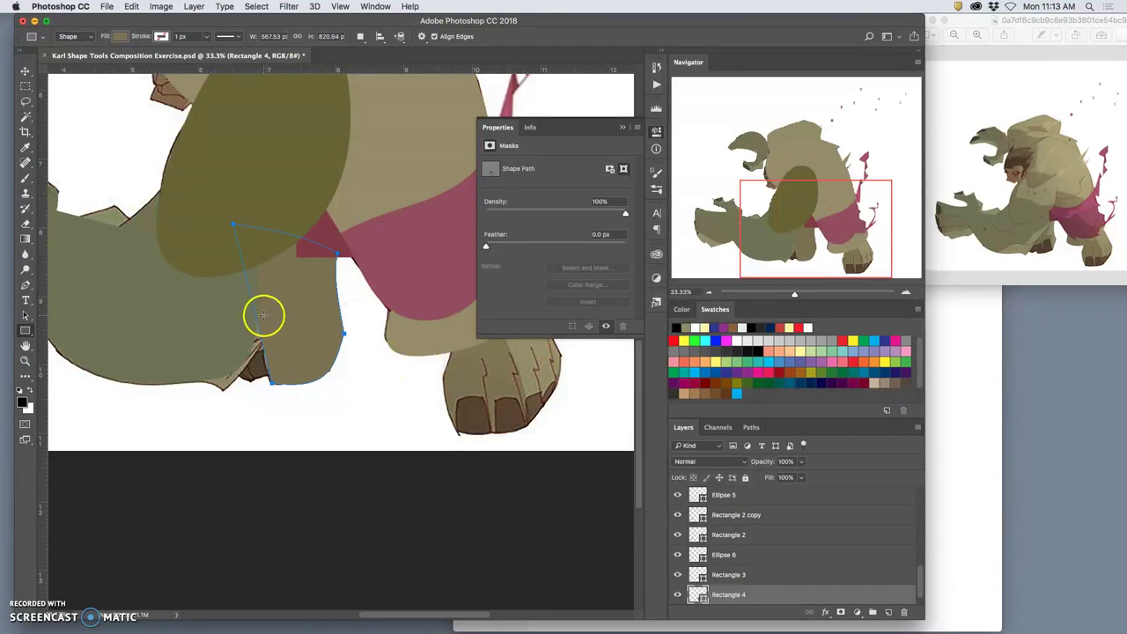
pyautogui.click(283, 315)
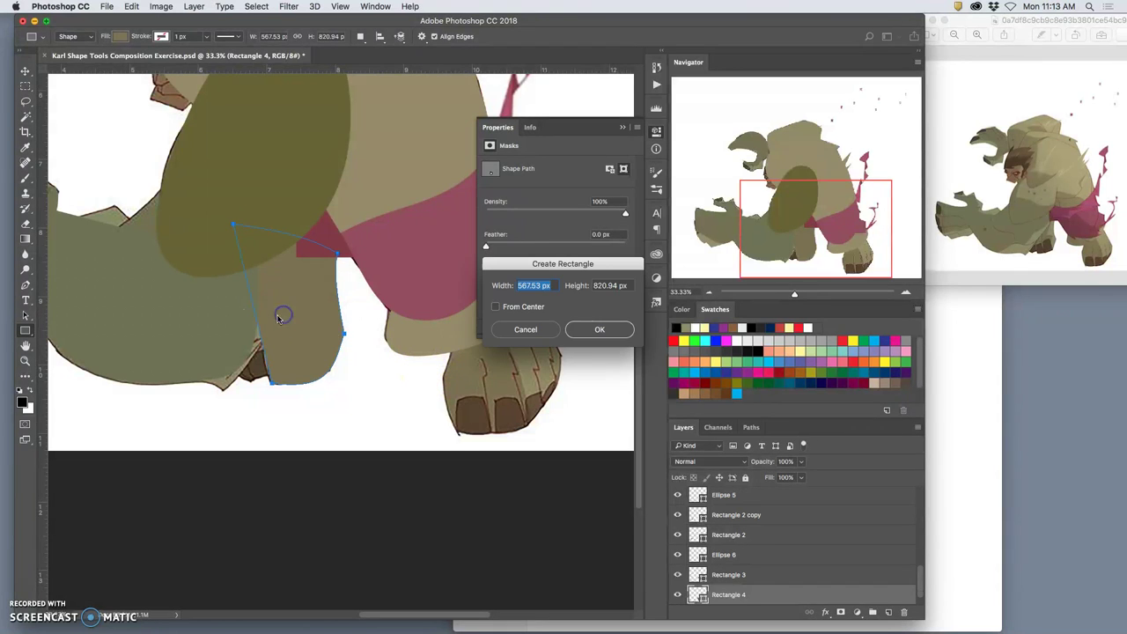
pyautogui.click(593, 326)
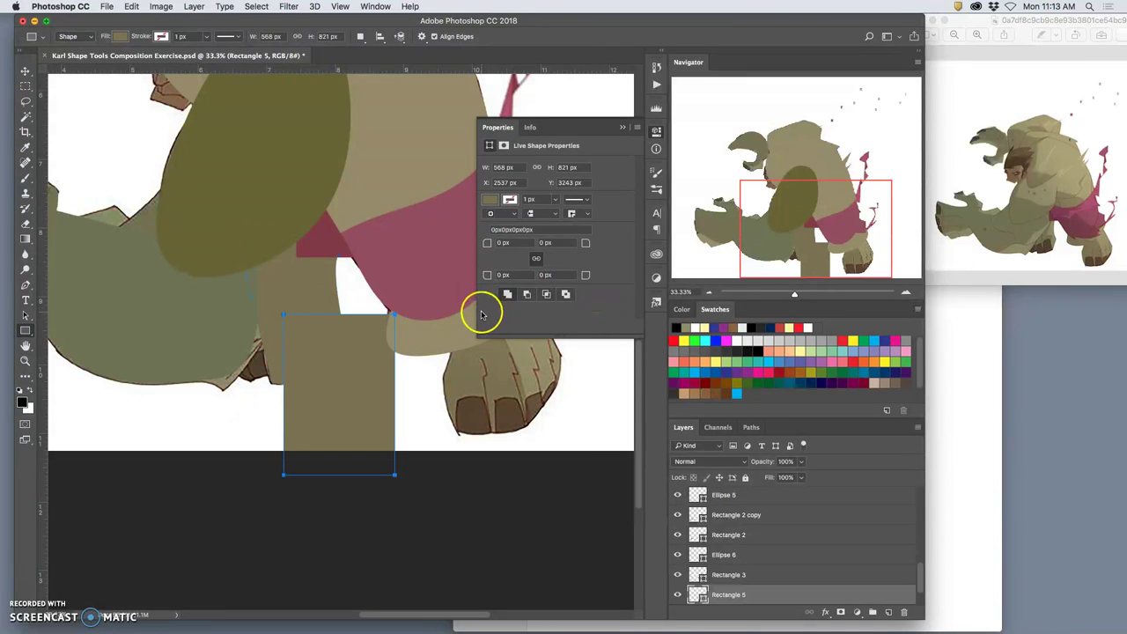
pyautogui.press('super+z')
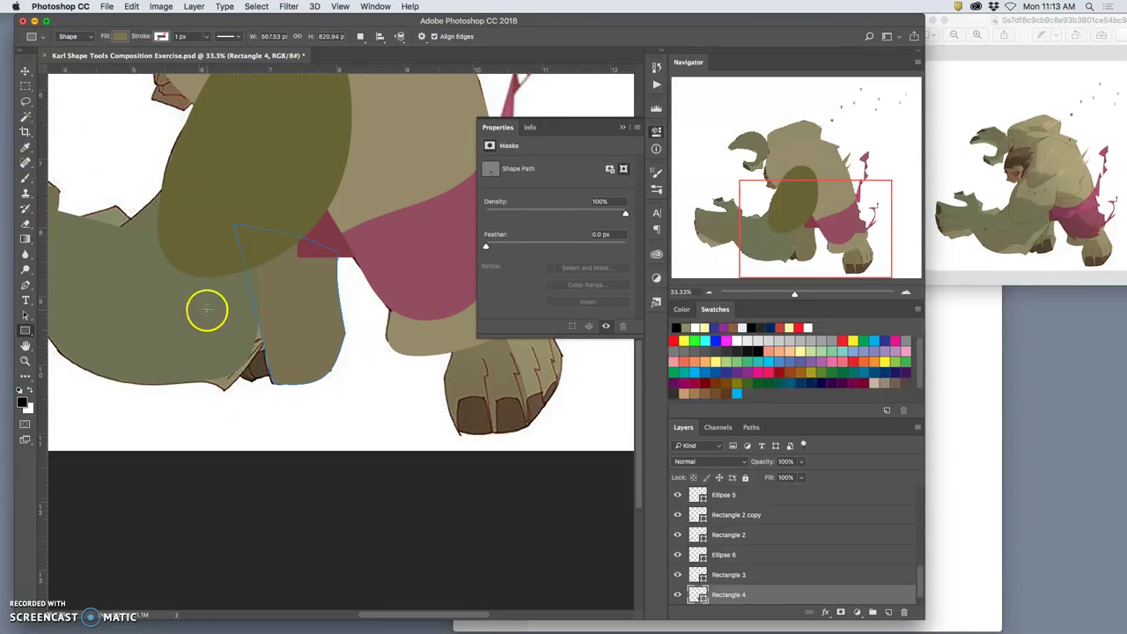
# - Draw a small patch on the lower-left leg and warp its bottom edge downward
pyautogui.moveTo(193, 313); pyautogui.dragTo(276, 363)
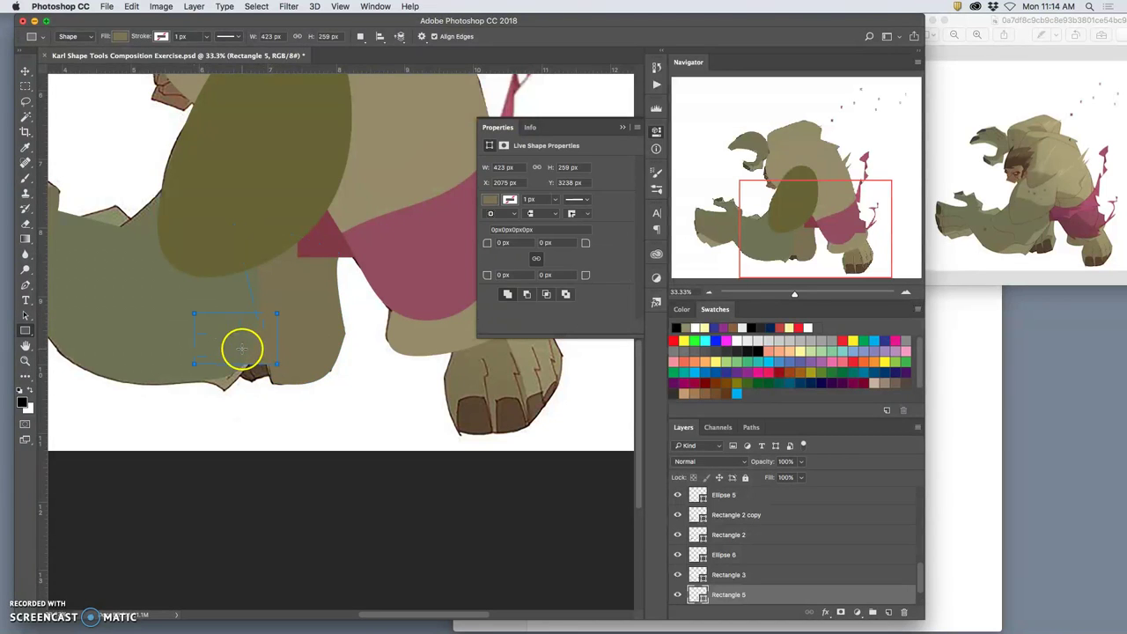
pyautogui.press('super+t')
pyautogui.rightClick(227, 347)
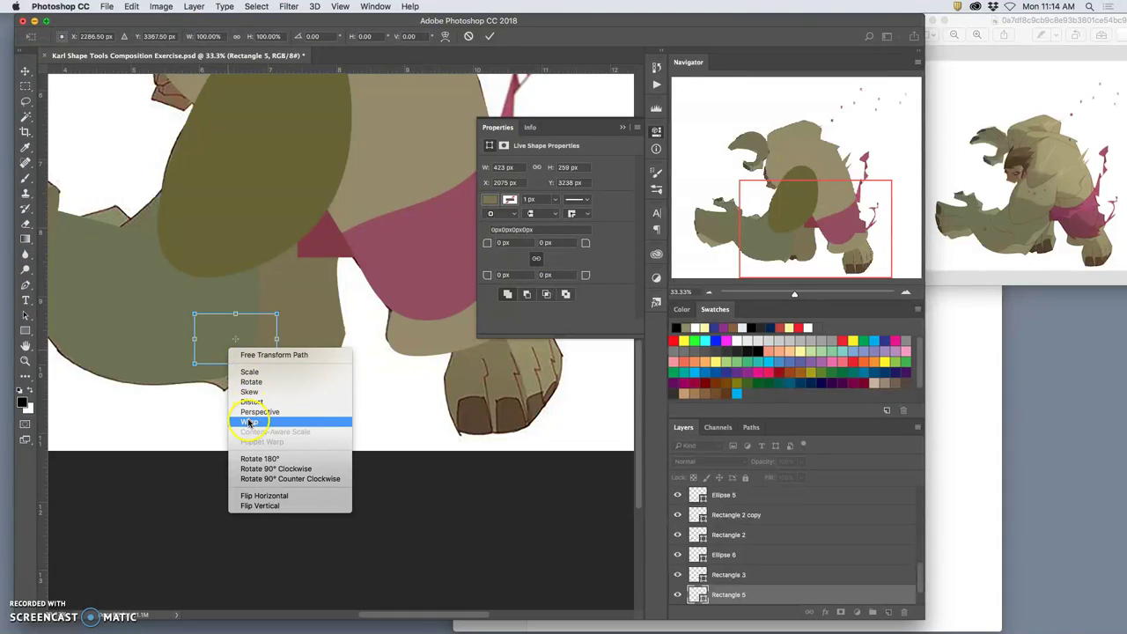
pyautogui.moveTo(247, 361); pyautogui.dragTo(214, 371)
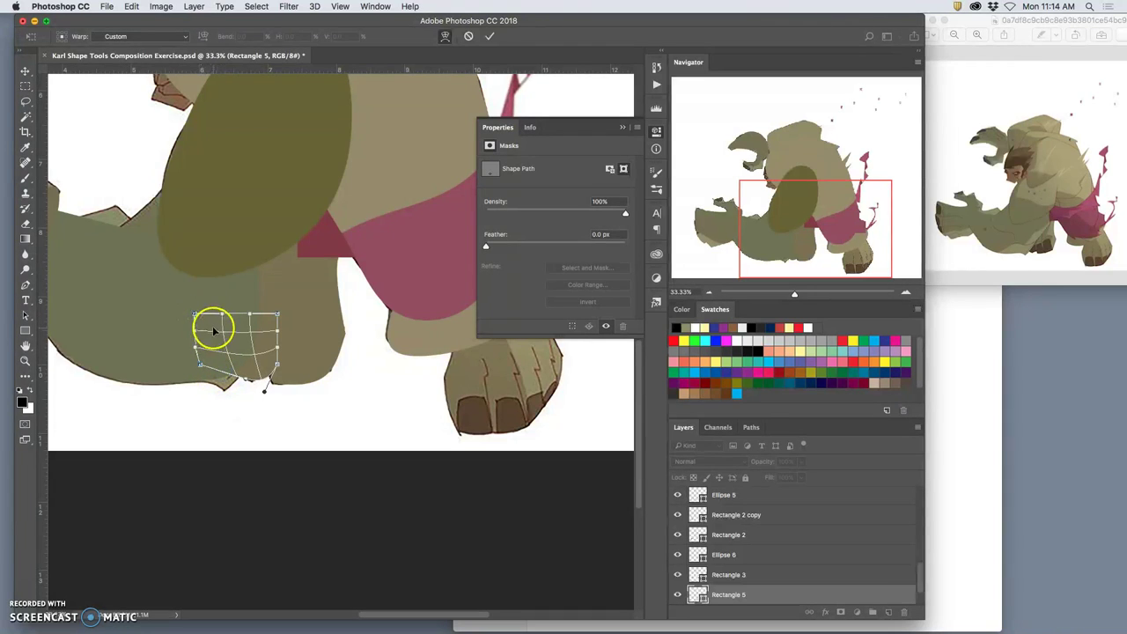
pyautogui.press('Return')
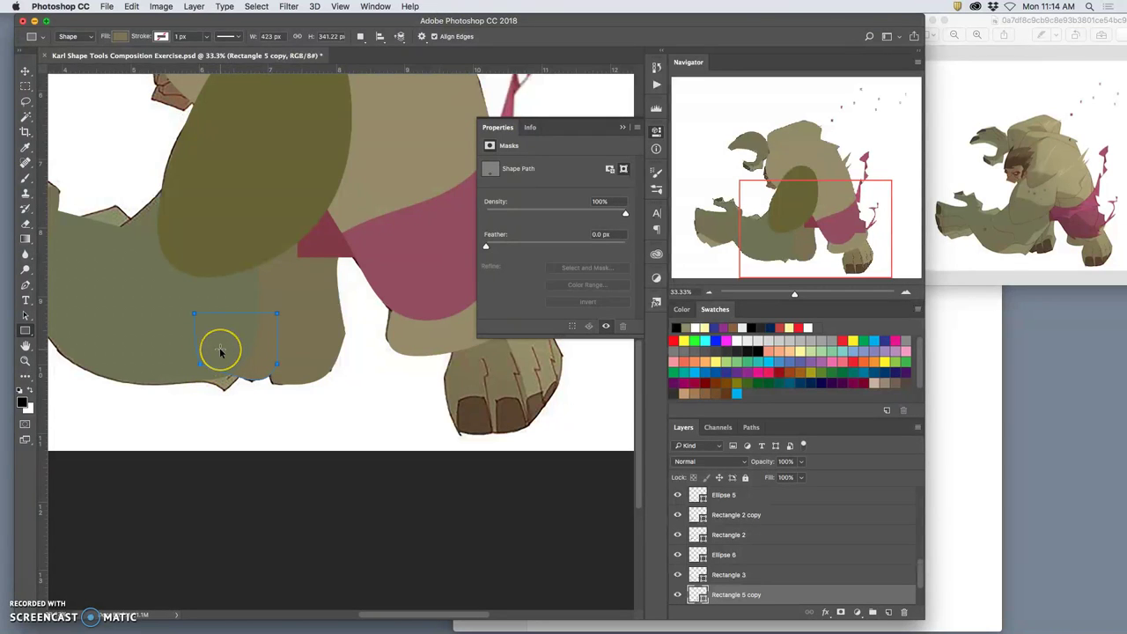
# - Rotate the duplicated patch to about 111° and warp its bottom-left corner down and left
pyautogui.press('super+t')
pyautogui.moveTo(221, 349)
pyautogui.mouseDown()
pyautogui.moveTo(231, 344)
pyautogui.moveTo(265, 390)
pyautogui.moveTo(229, 368)
pyautogui.mouseUp()
pyautogui.moveTo(277, 335); pyautogui.dragTo(228, 359)
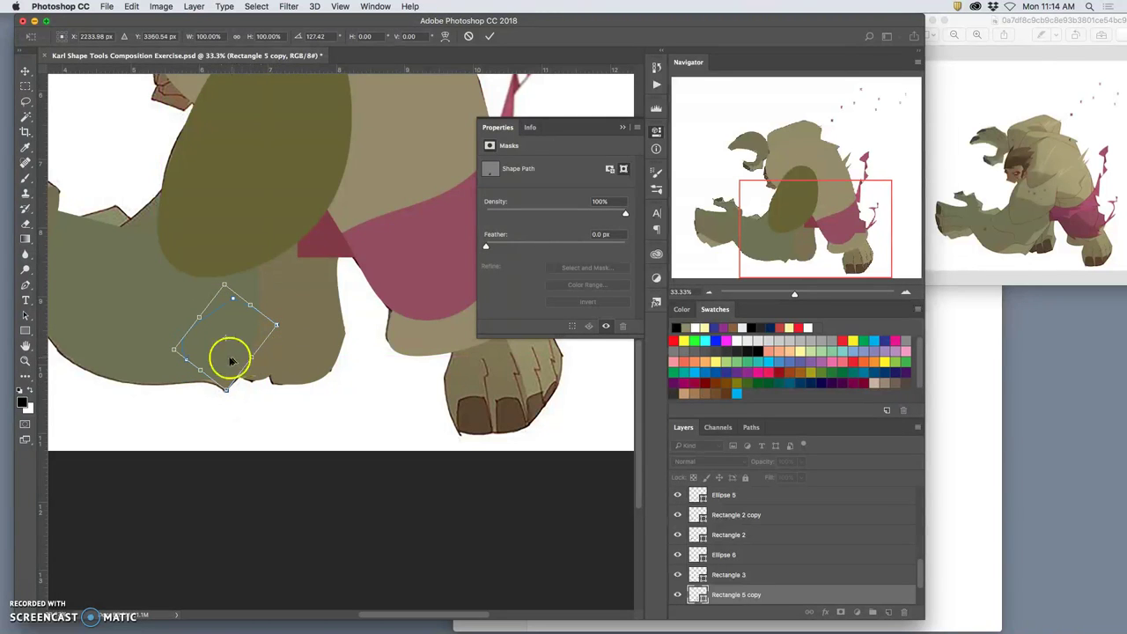
pyautogui.rightClick(203, 359)
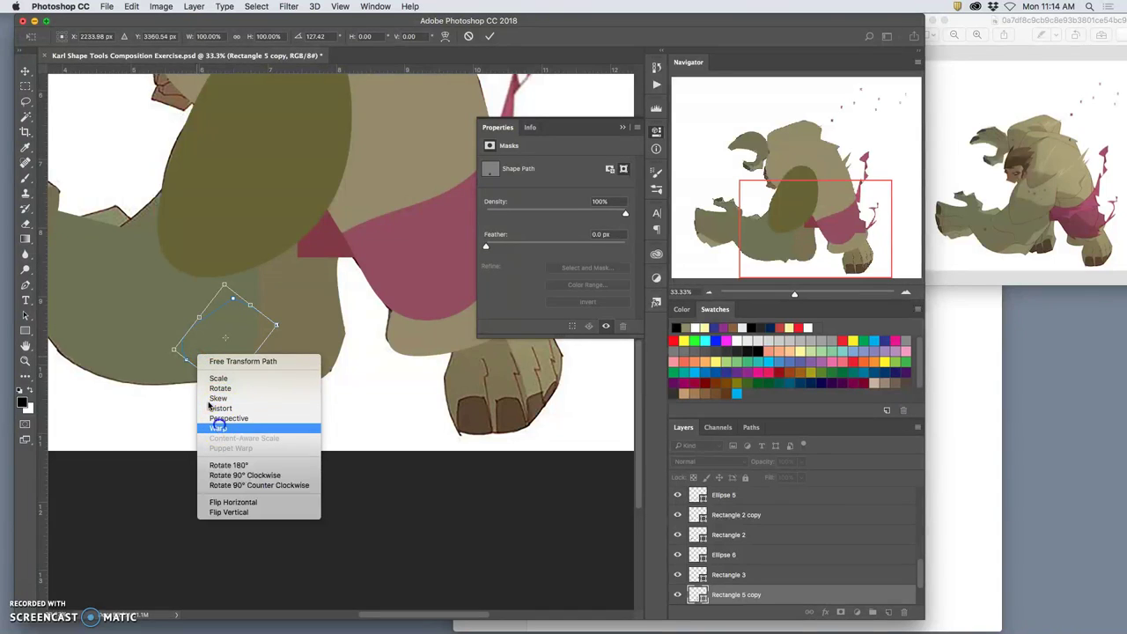
pyautogui.click(220, 428)
pyautogui.moveTo(177, 353)
pyautogui.mouseDown()
pyautogui.moveTo(140, 374)
pyautogui.moveTo(189, 370)
pyautogui.mouseUp()
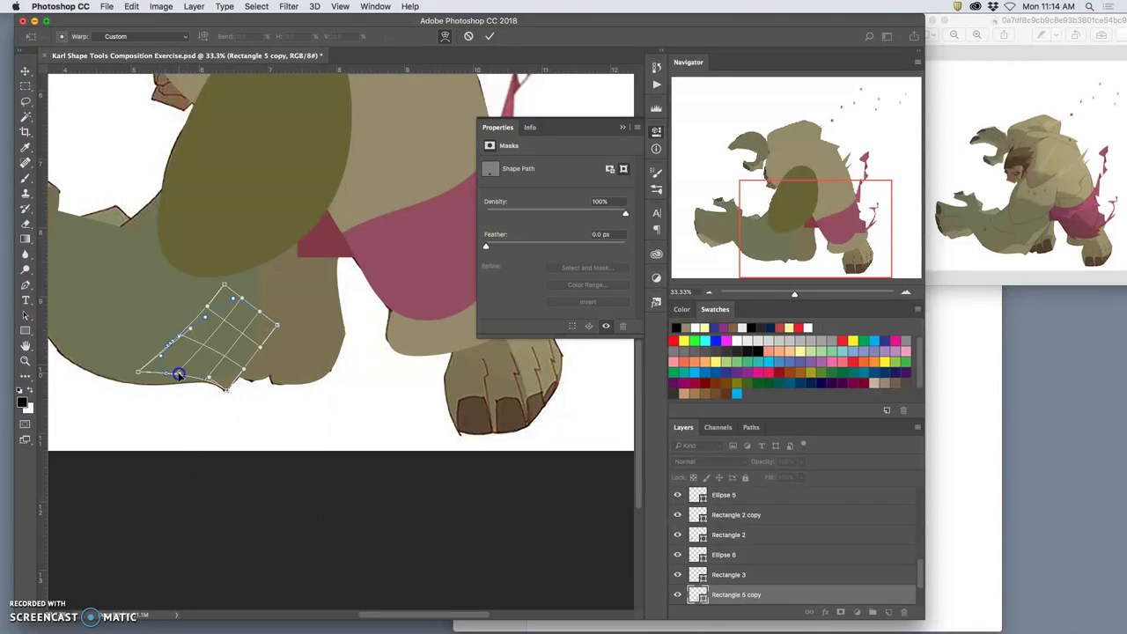
pyautogui.press('Return')
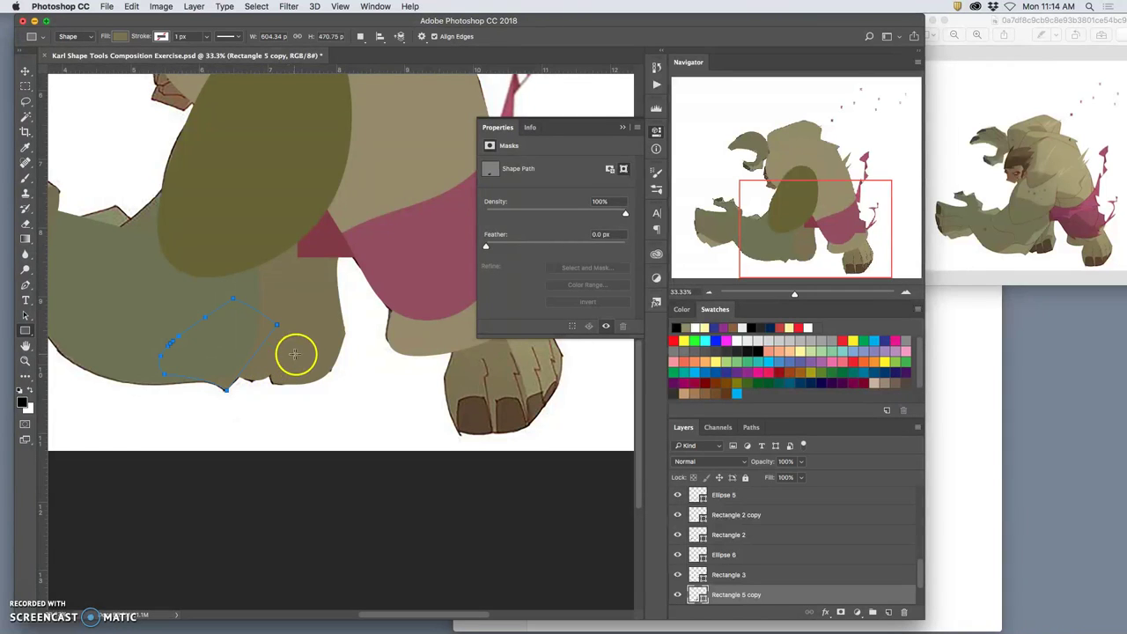
# - Undo an accidental 604 × 471 px rectangle and reselect the Rectangle 5 copy layer
pyautogui.click(365, 368)
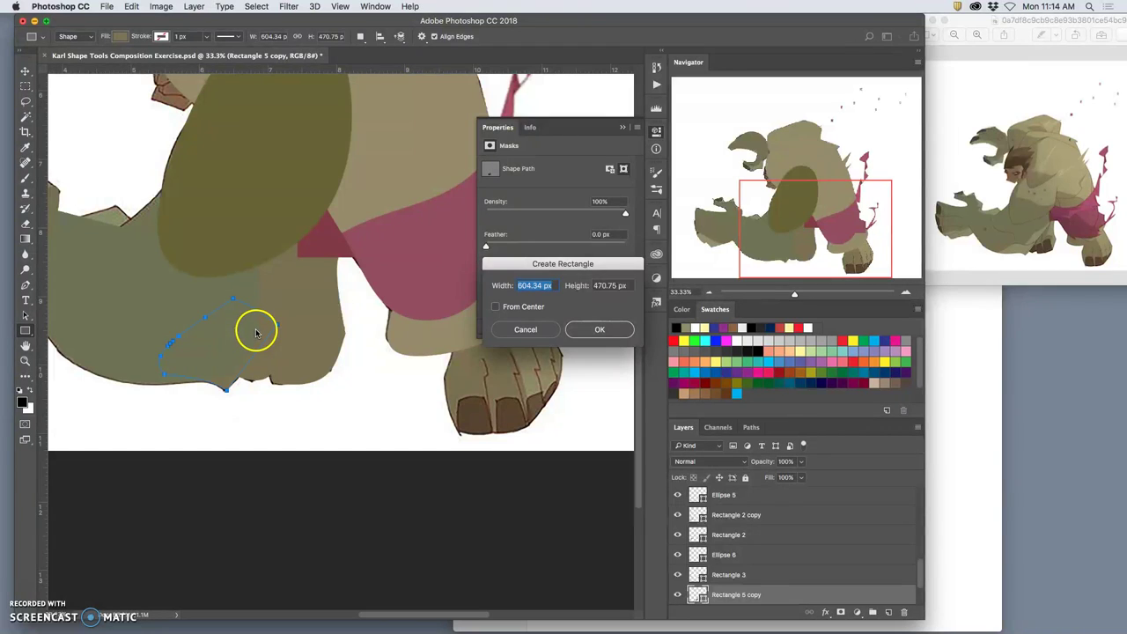
pyautogui.click(277, 324)
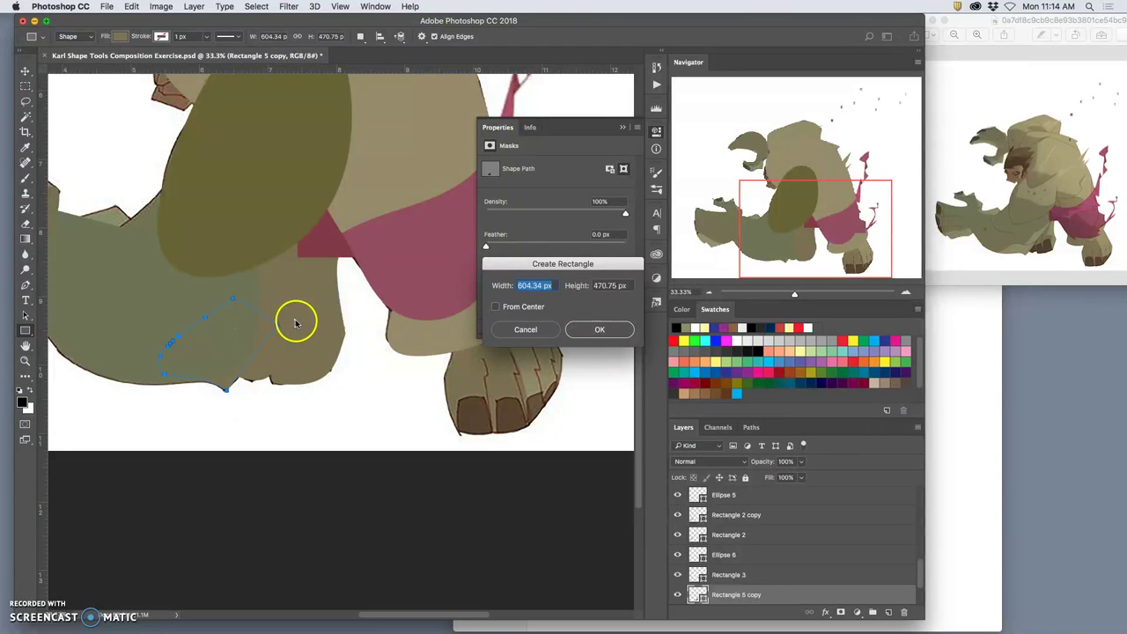
pyautogui.press('Return')
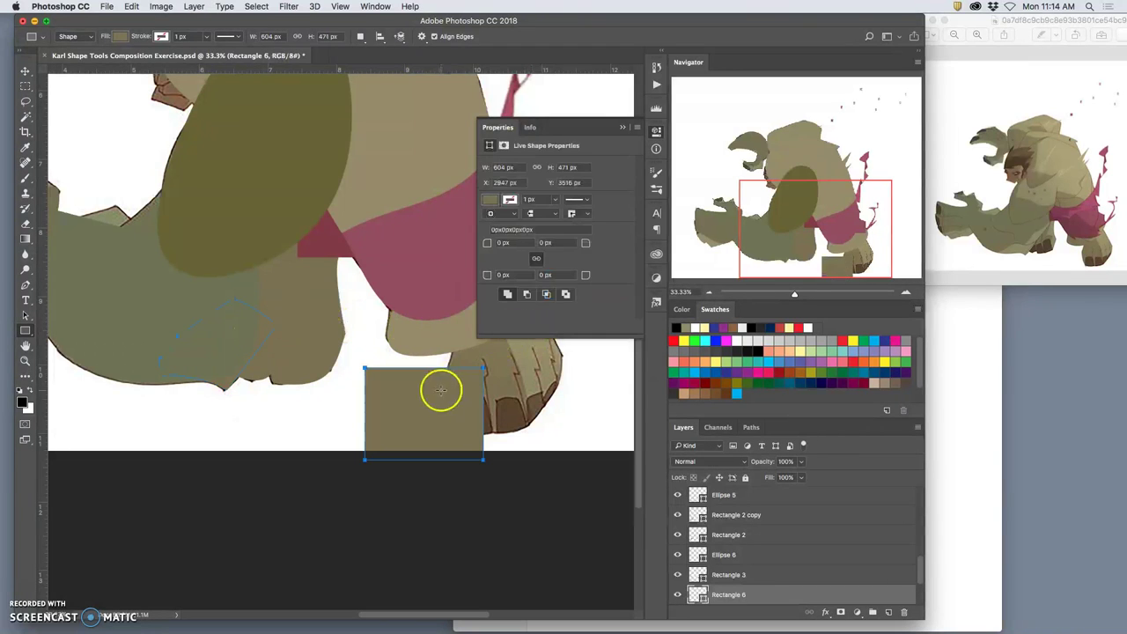
pyautogui.press('super+z')
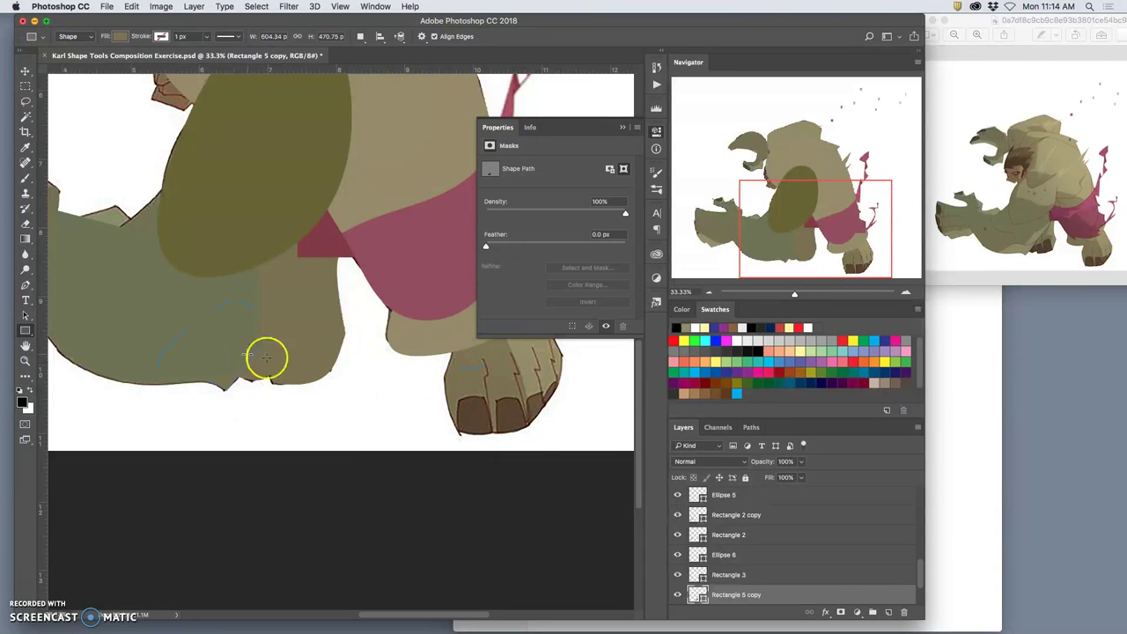
pyautogui.click(753, 594)
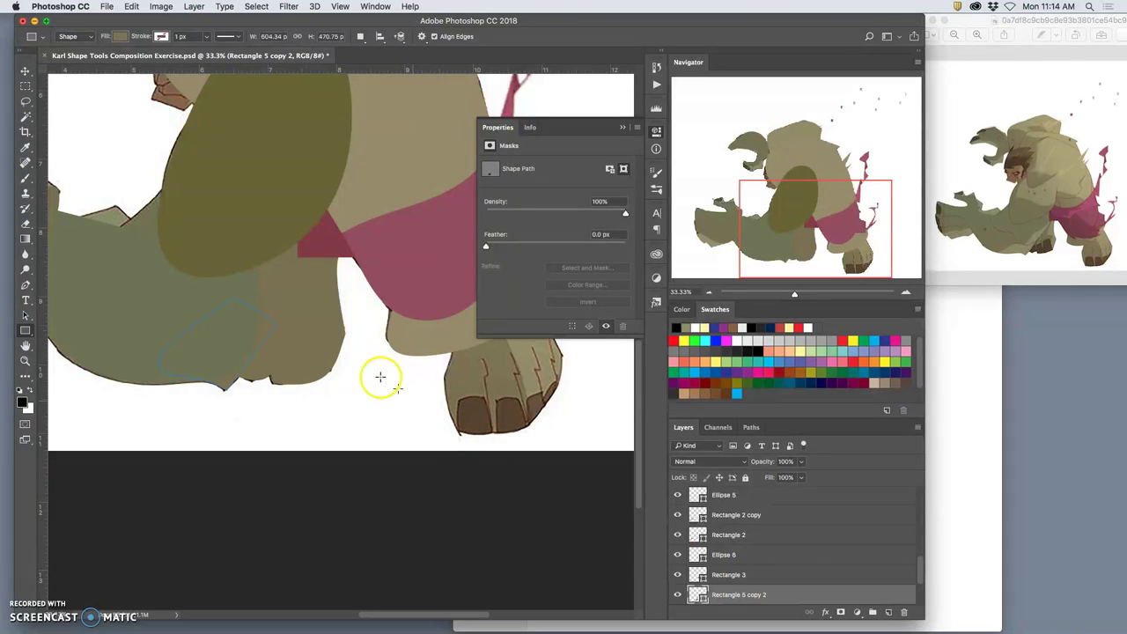
# - Nudge Rounded Rectangle 2 on the canvas and toggle Rectangle 4's visibility to check its coverage
pyautogui.click(24, 70)
pyautogui.moveTo(249, 378); pyautogui.dragTo(212, 317)
pyautogui.click(695, 599)
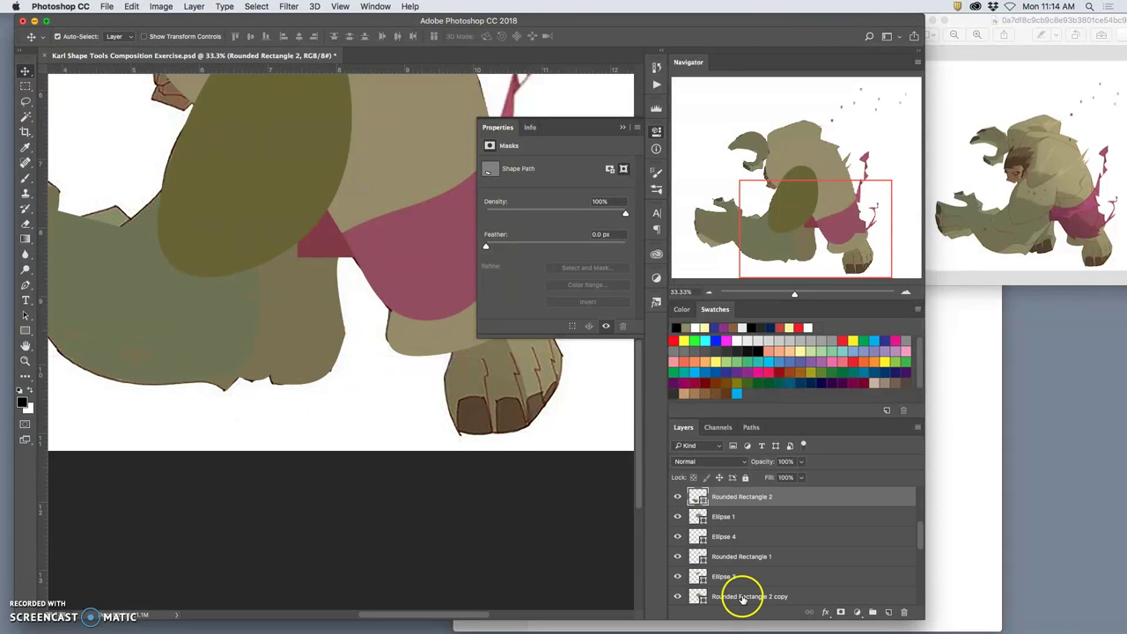
pyautogui.scroll(-6, 742, 599)
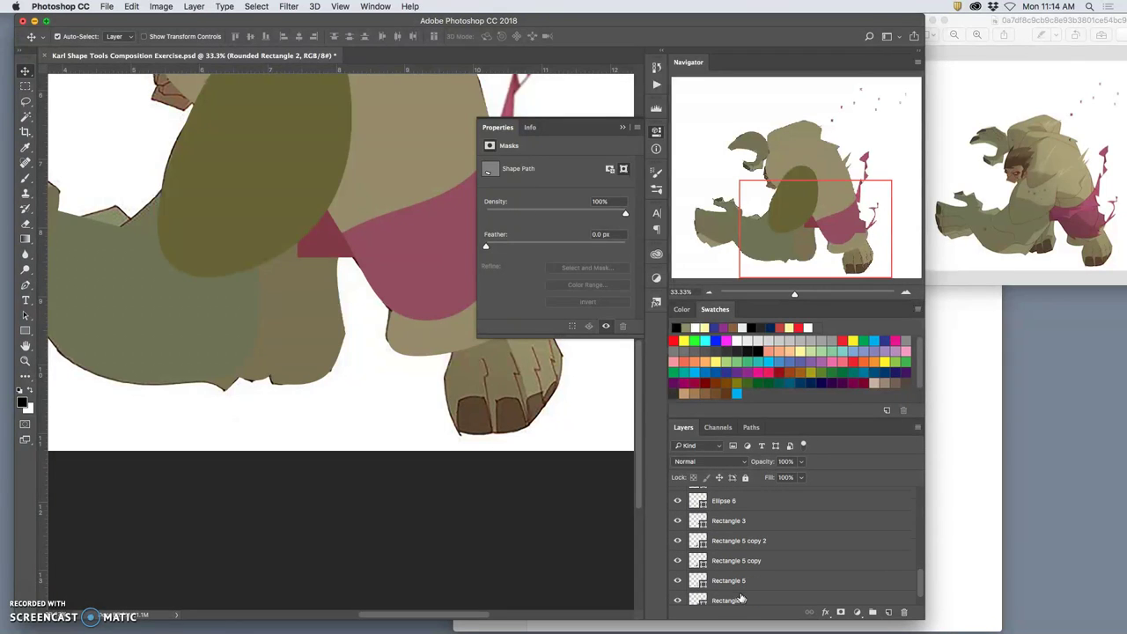
pyautogui.click(724, 577)
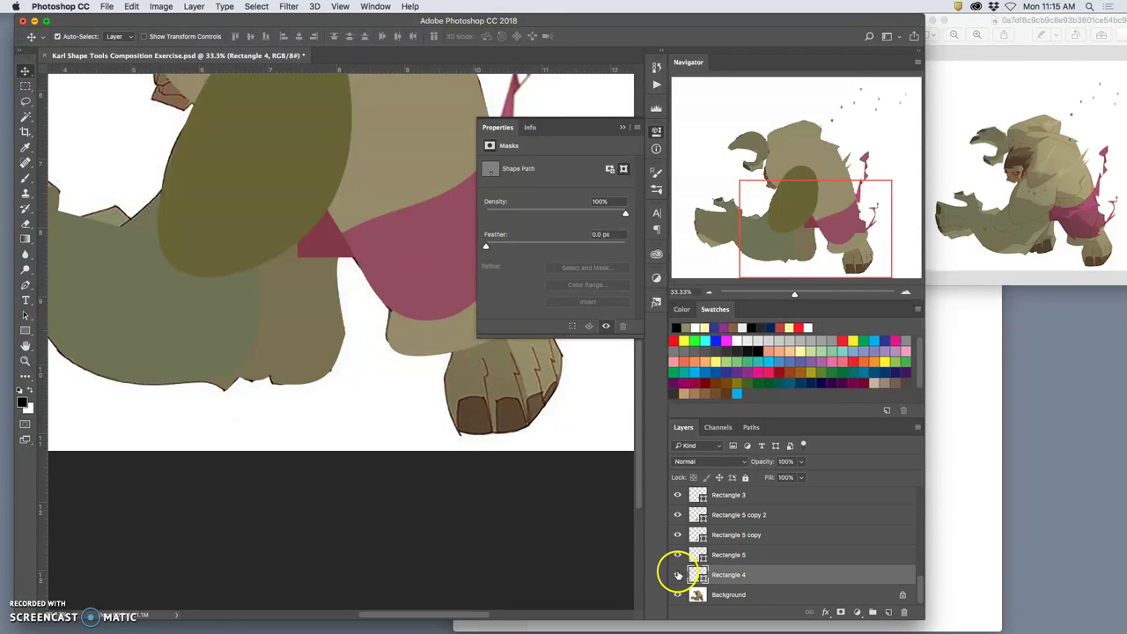
pyautogui.click(678, 573)
pyautogui.click(678, 573)
# - Restack Rectangle 5 copy 2 just above Ellipse 1, below Rounded Rectangle 2
pyautogui.click(226, 386)
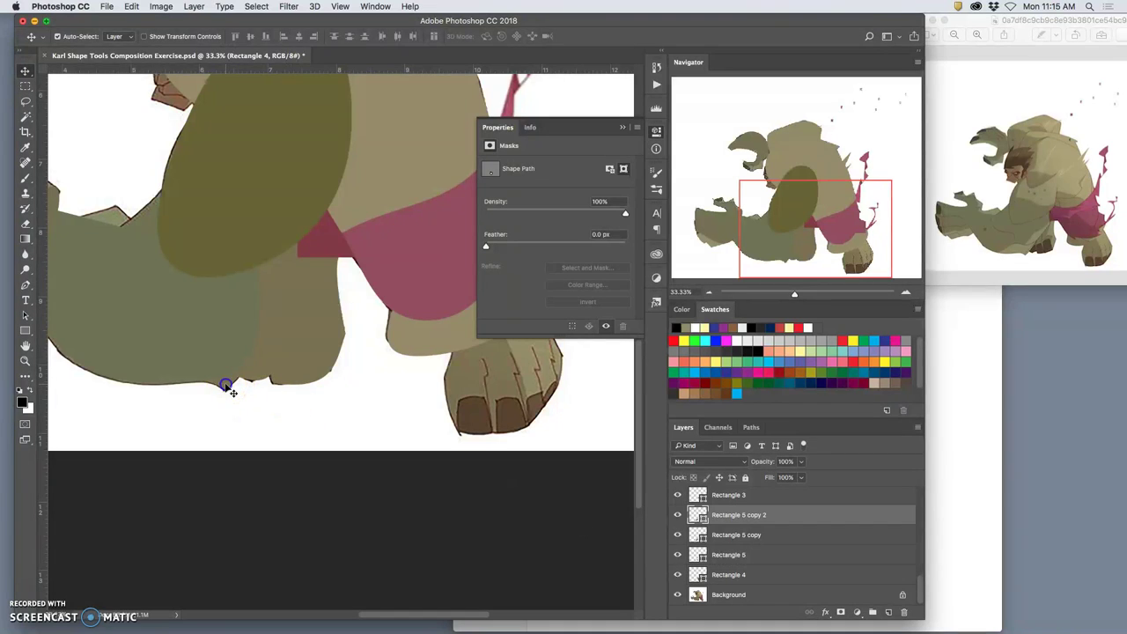
pyautogui.hotkey('ctrl', 'shift', ']')
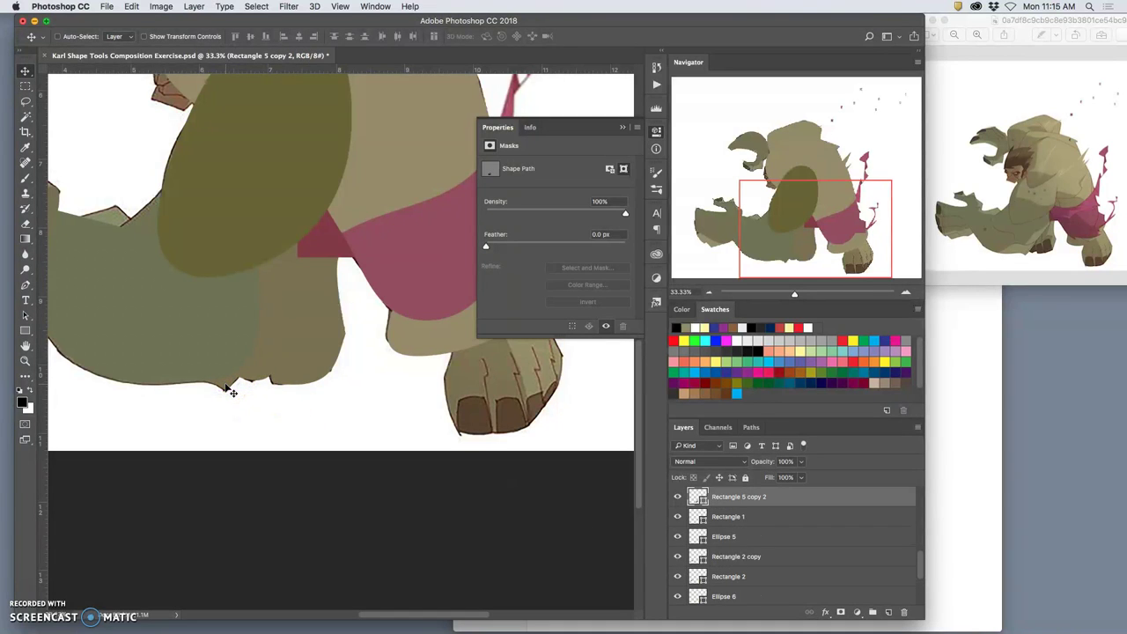
pyautogui.hotkey('ctrl', ']')
pyautogui.hotkey('ctrl', ']')
pyautogui.hotkey('ctrl', ']')
pyautogui.hotkey('ctrl', ']')
pyautogui.hotkey('ctrl', ']')
pyautogui.hotkey('ctrl', ']')
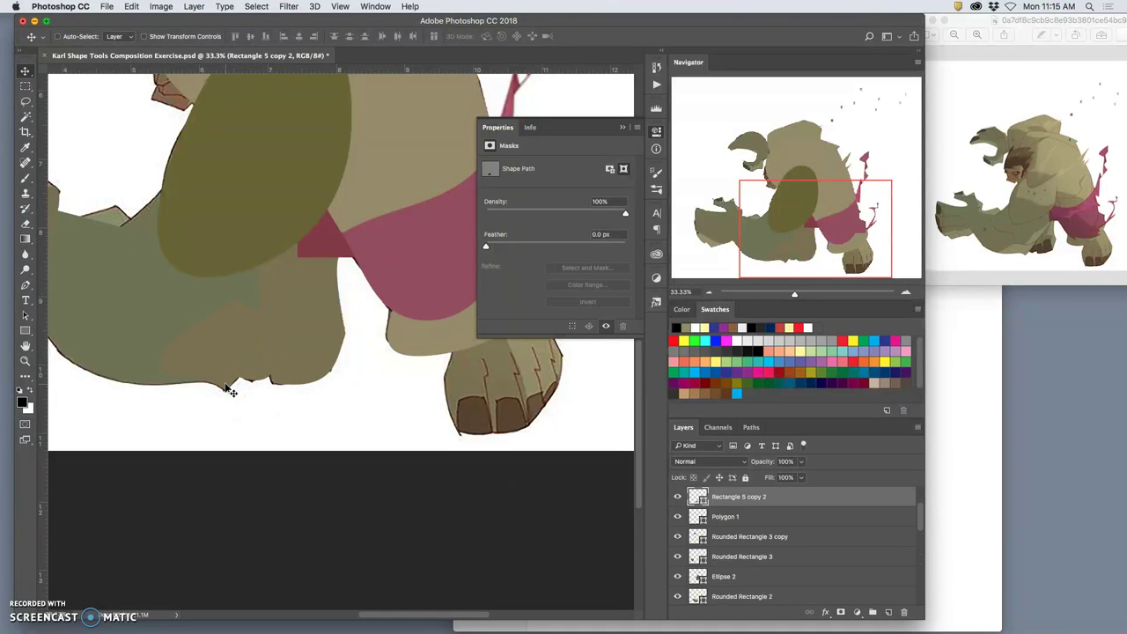
pyautogui.press('super+bracketleft')
pyautogui.press('super+bracketleft')
pyautogui.press('super+bracketleft')
pyautogui.press('super+bracketleft')
pyautogui.press('super+bracketleft')
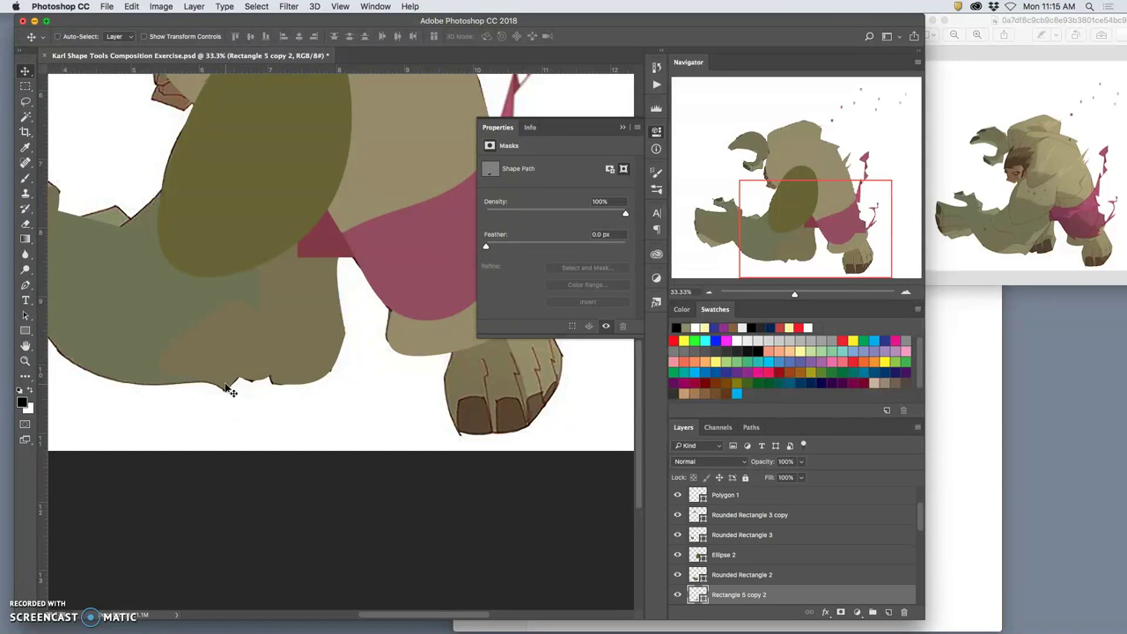
pyautogui.press('super+bracketleft')
pyautogui.press('super+bracketright')
pyautogui.press('super+bracketright')
pyautogui.press('super+bracketright')
pyautogui.press('super+bracketleft')
pyautogui.press('super+bracketleft')
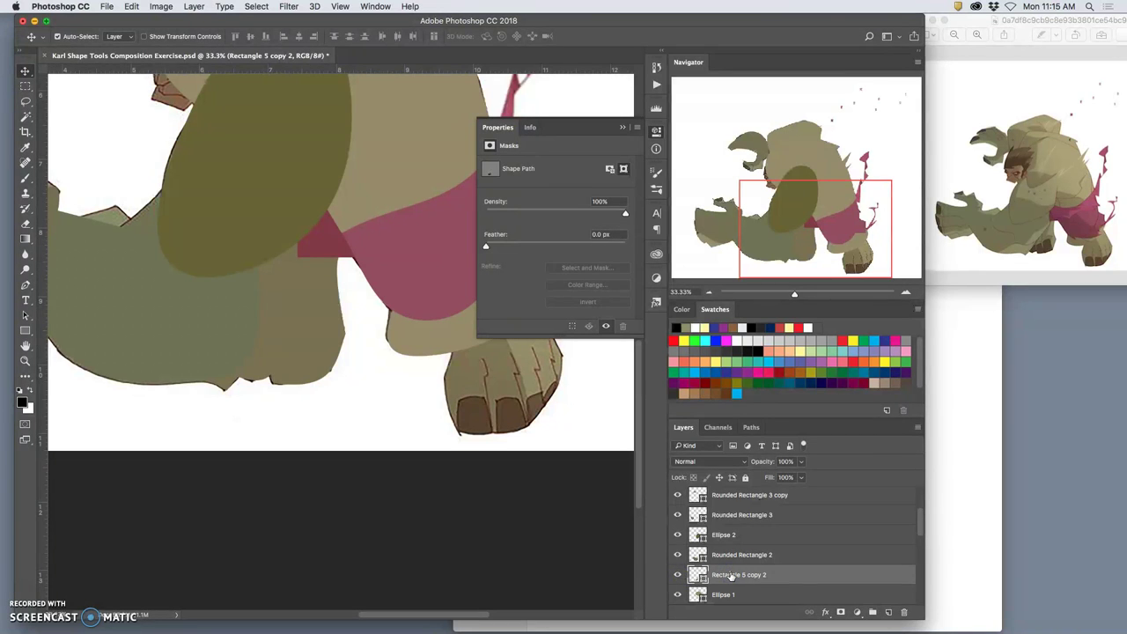
# - Rotate Rectangle 5 copy 2 to about -145° and move it up onto the left arm
pyautogui.press('super+t')
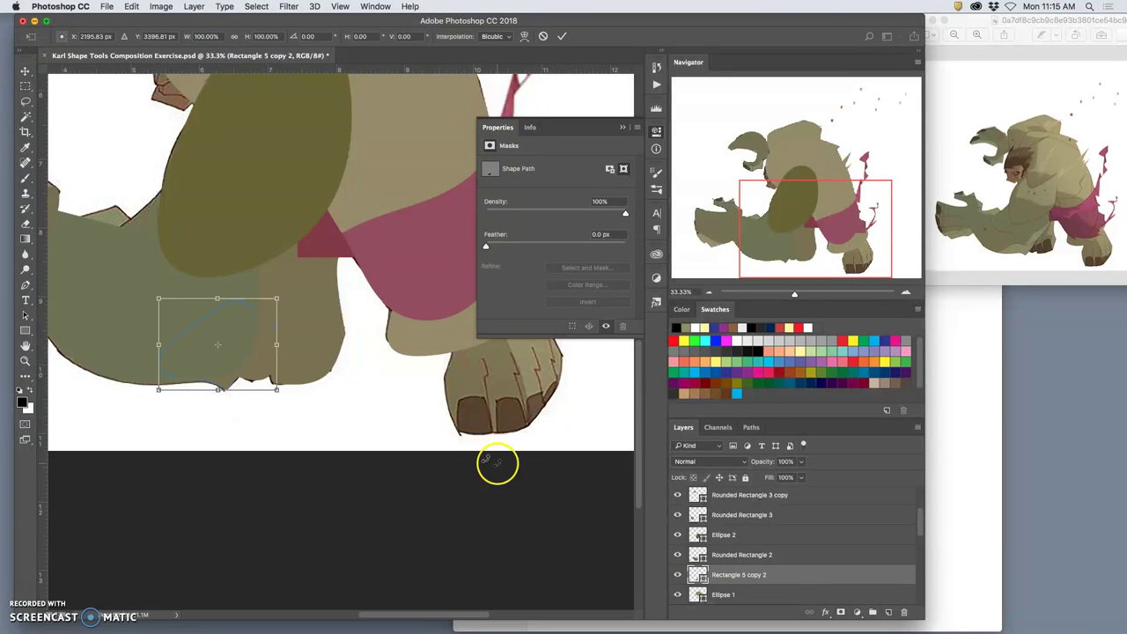
pyautogui.moveTo(297, 307); pyautogui.dragTo(80, 345)
pyautogui.moveTo(196, 327); pyautogui.dragTo(93, 236)
# - Warp the shape's top edge to fit the arm outline and commit
pyautogui.rightClick(125, 243)
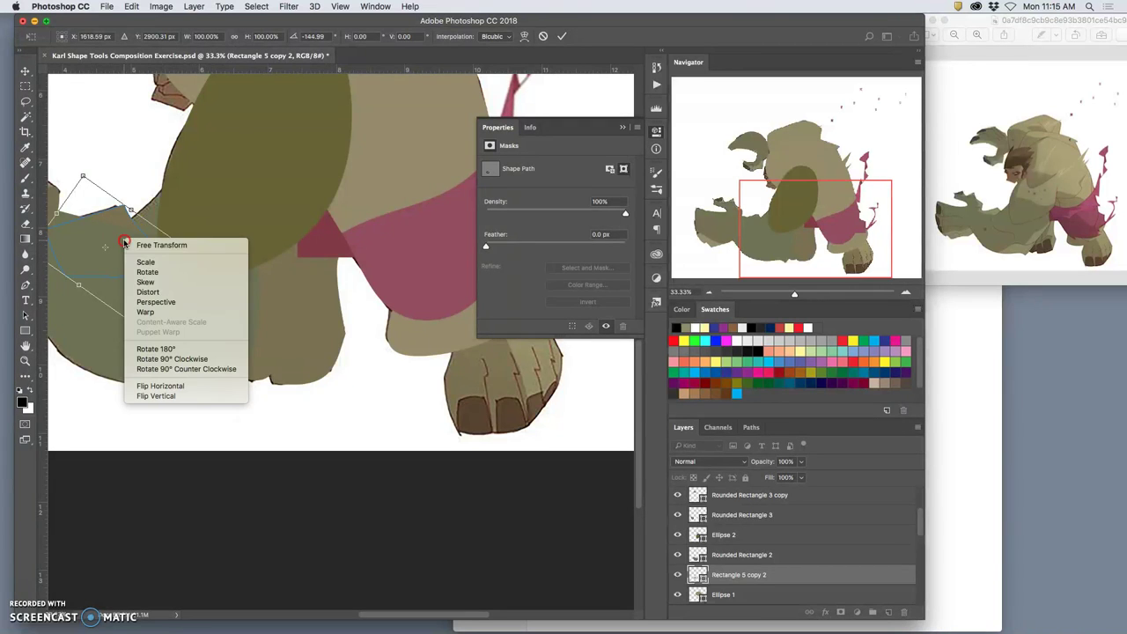
pyautogui.click(152, 312)
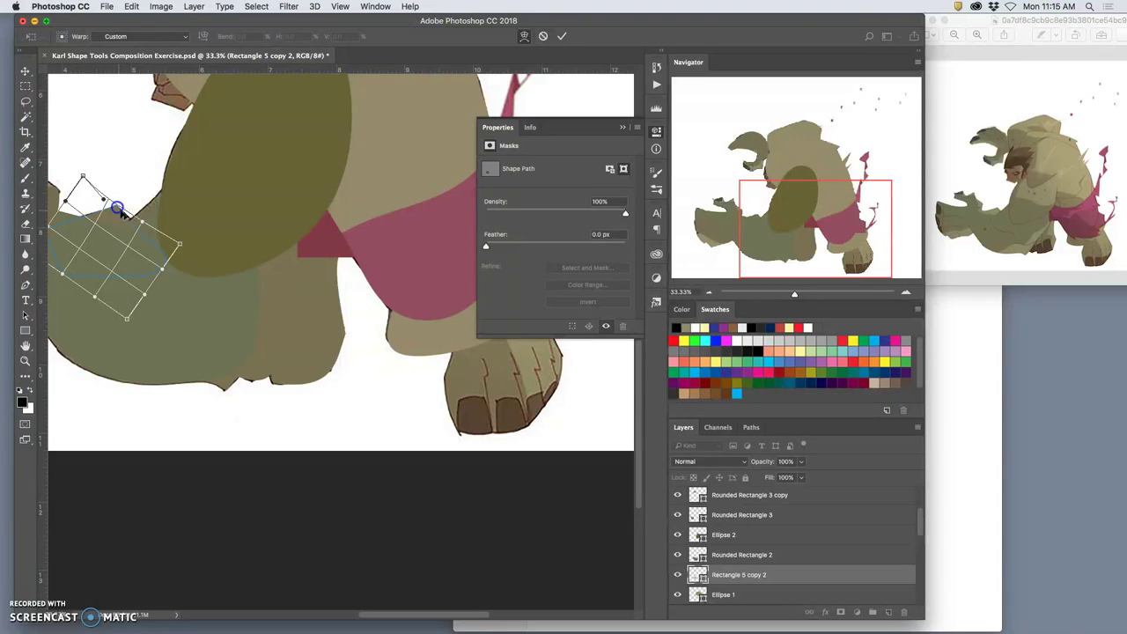
pyautogui.moveTo(158, 247); pyautogui.dragTo(161, 243)
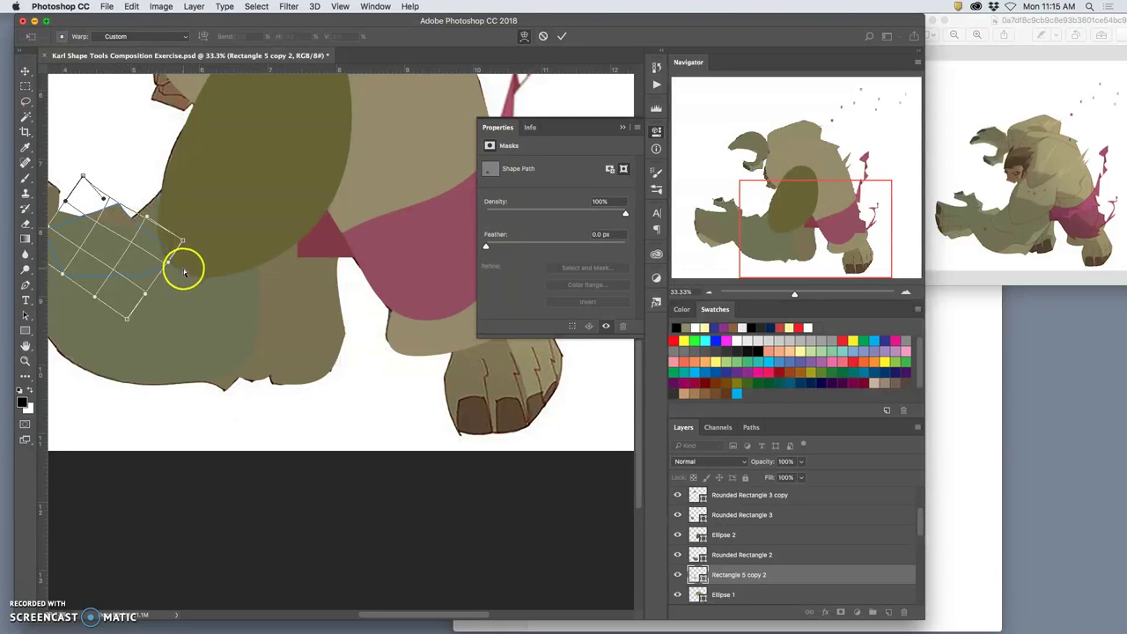
pyautogui.press('Return')
pyautogui.hscroll(-3, 264, 315)
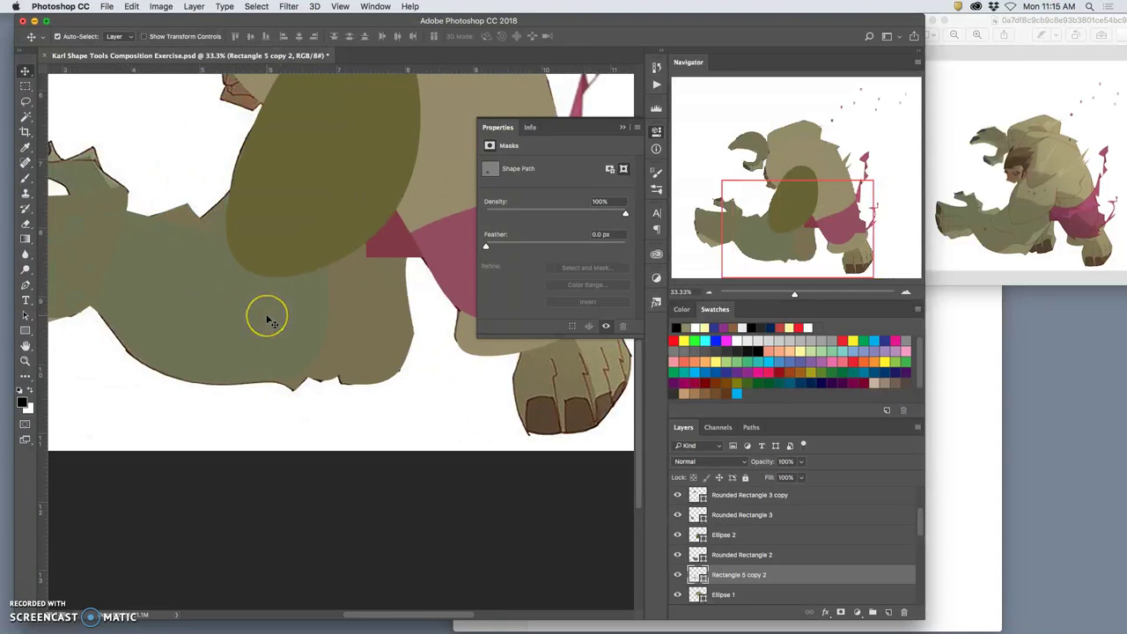
pyautogui.hscroll(-3, 268, 321)
pyautogui.scroll(2, 269, 322)
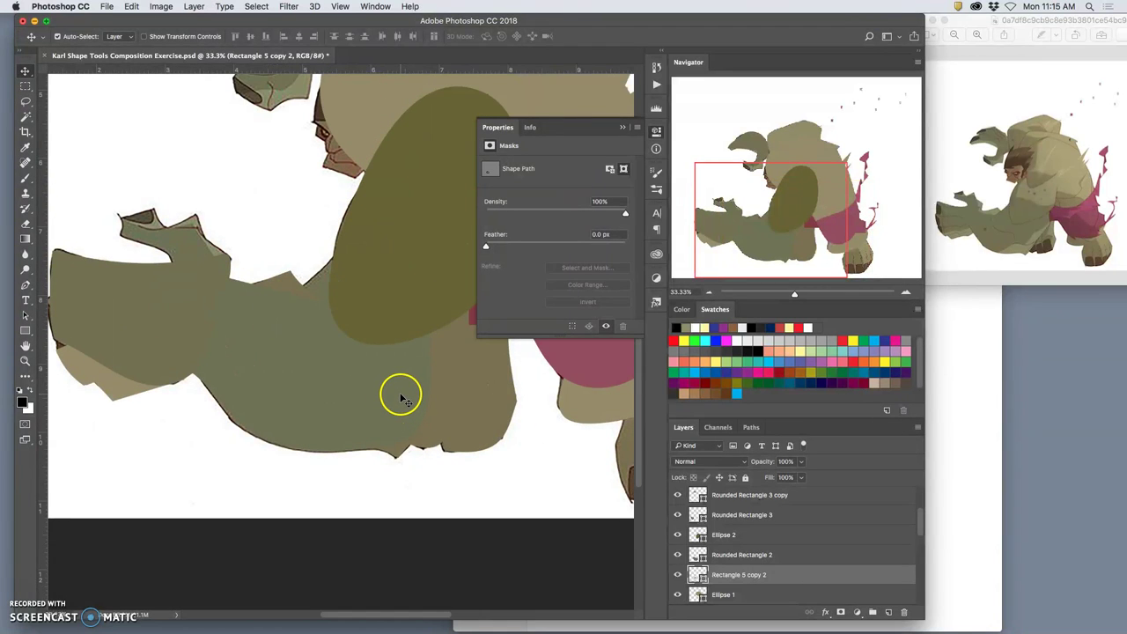
# - Duplicate the arm shape as Rectangle 5 copy 3 and rotate it about -80°
pyautogui.keyDown('alt'); pyautogui.moveTo(401, 398); pyautogui.dragTo(400, 398); pyautogui.keyUp('alt')
pyautogui.press('super+t')
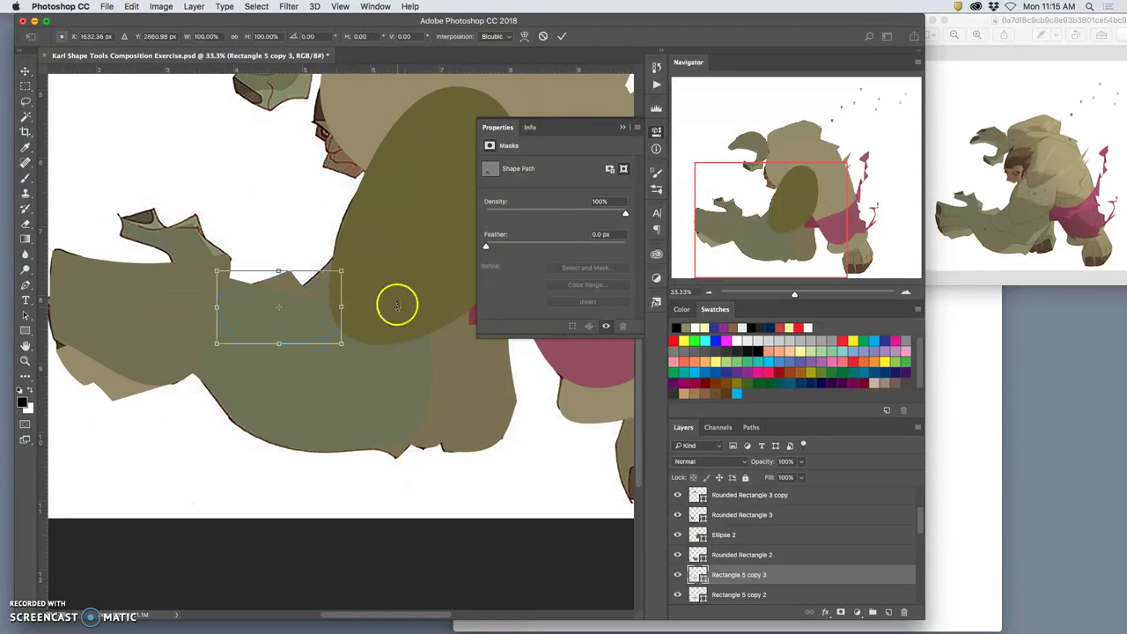
pyautogui.moveTo(371, 275); pyautogui.dragTo(331, 280)
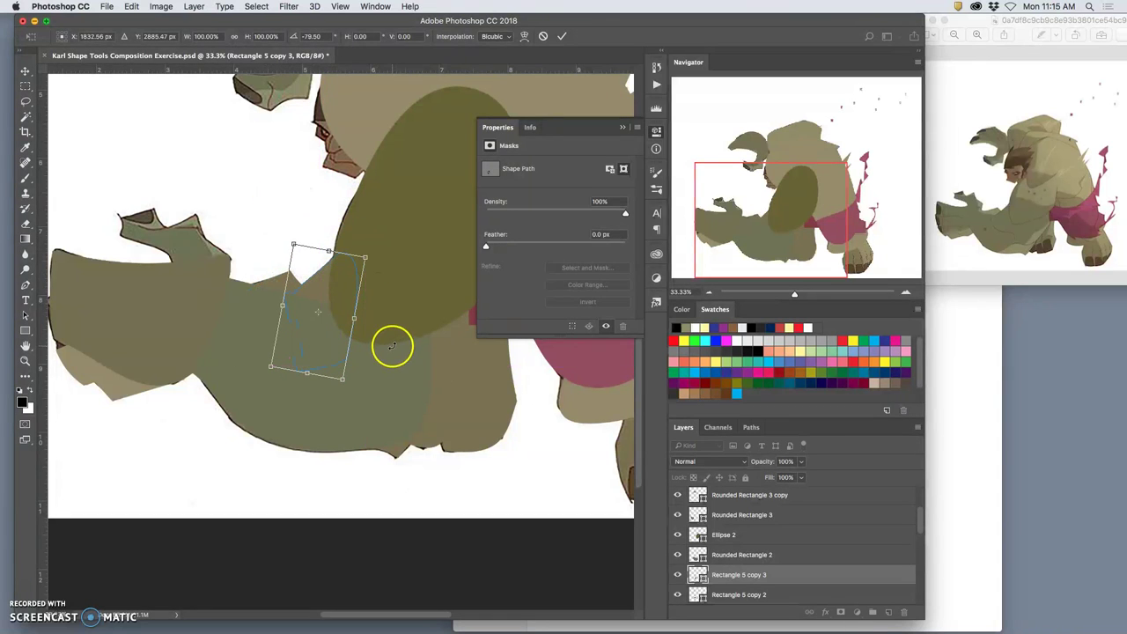
pyautogui.press('Return')
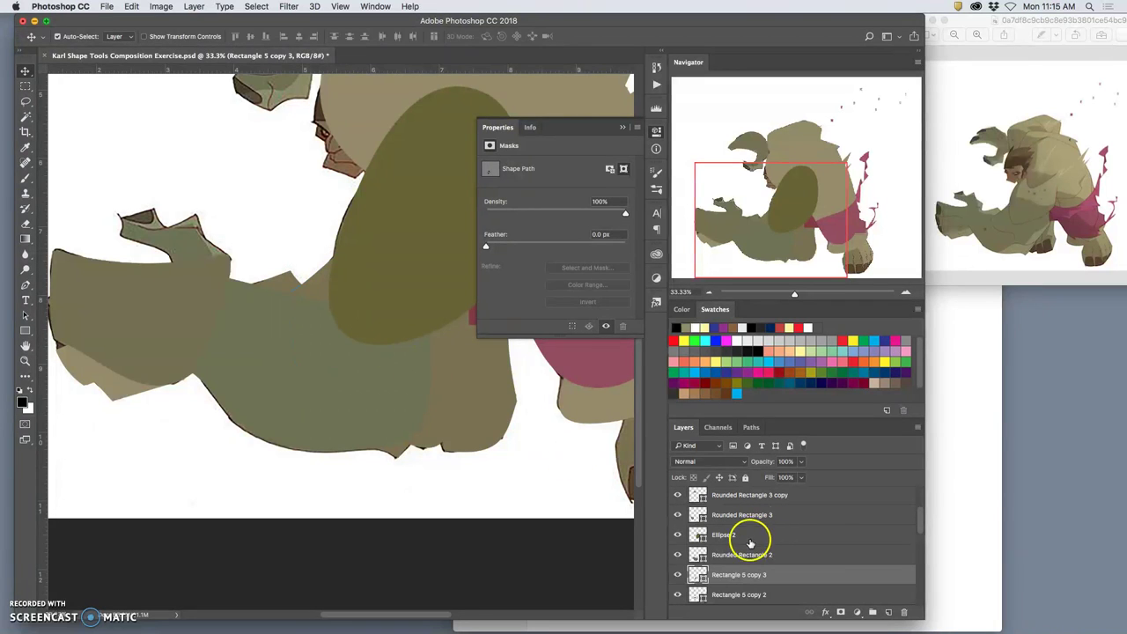
pyautogui.scroll(1, 587, 511)
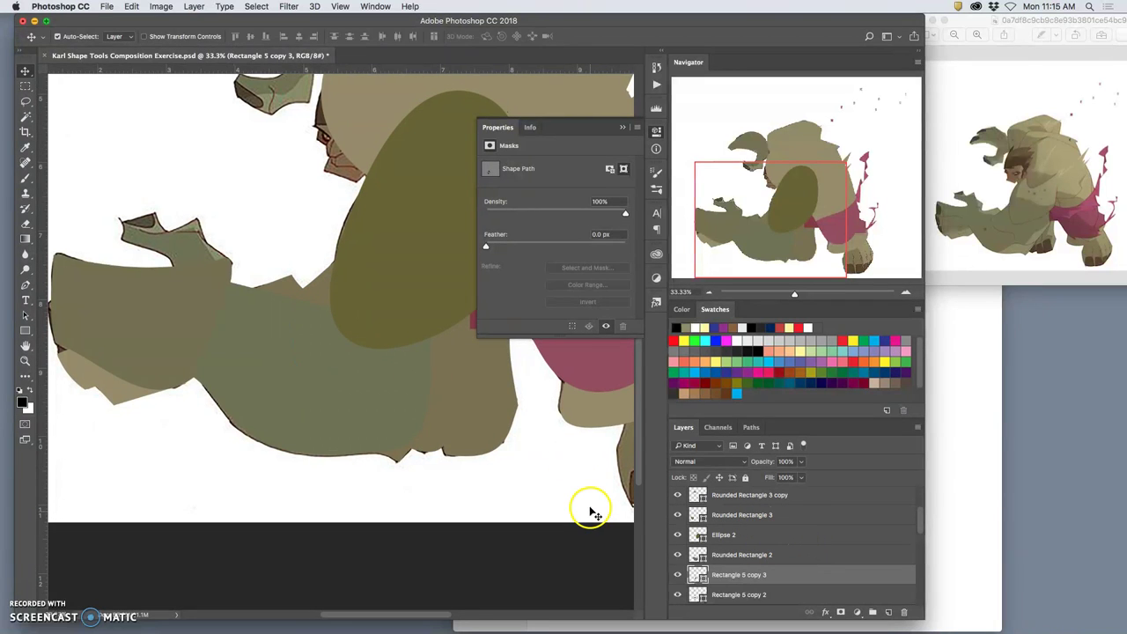
# - Duplicate the shape up-left as Rectangle 5 copy 4 and rotate it slightly
pyautogui.press('super')
pyautogui.moveTo(473, 396); pyautogui.dragTo(186, 189)
pyautogui.press('super+t')
pyautogui.moveTo(213, 143); pyautogui.dragTo(157, 234)
pyautogui.press('Return')
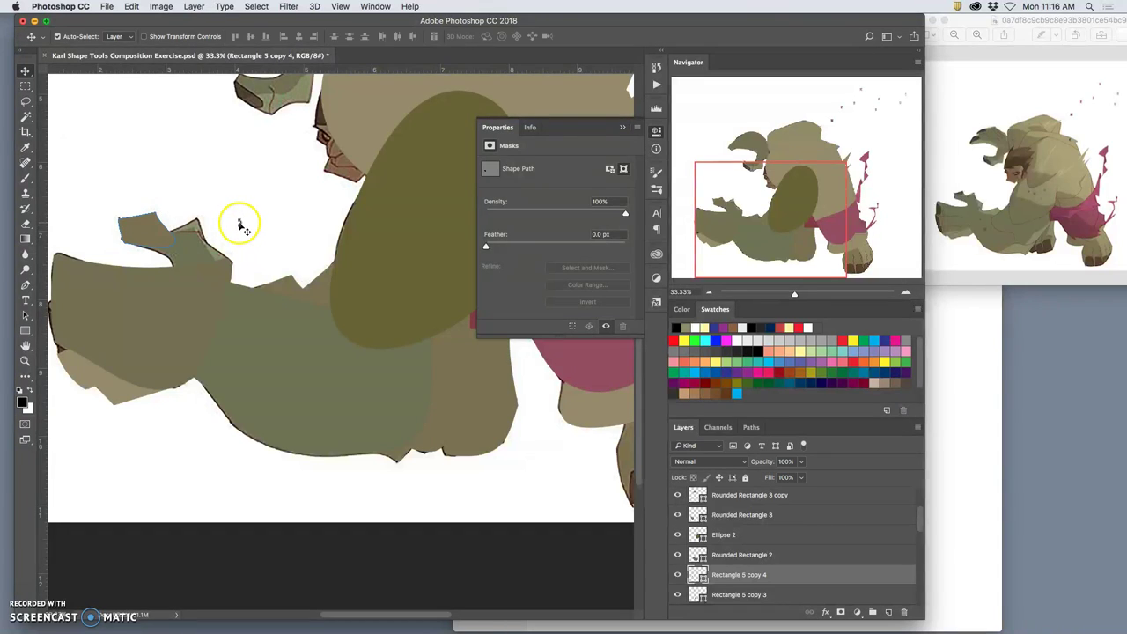
# - Duplicate as Rectangle 5 copy 5, rotating it 20.1° and scaling about 144% over the hand
pyautogui.keyDown('alt'); pyautogui.moveTo(250, 228); pyautogui.dragTo(248, 227); pyautogui.keyUp('alt')
pyautogui.press('super+t')
pyautogui.moveTo(177, 227); pyautogui.dragTo(199, 247)
# - Warp Rectangle 5 copy 5 into a notched patch following the left fist's fingers
pyautogui.rightClick(202, 257)
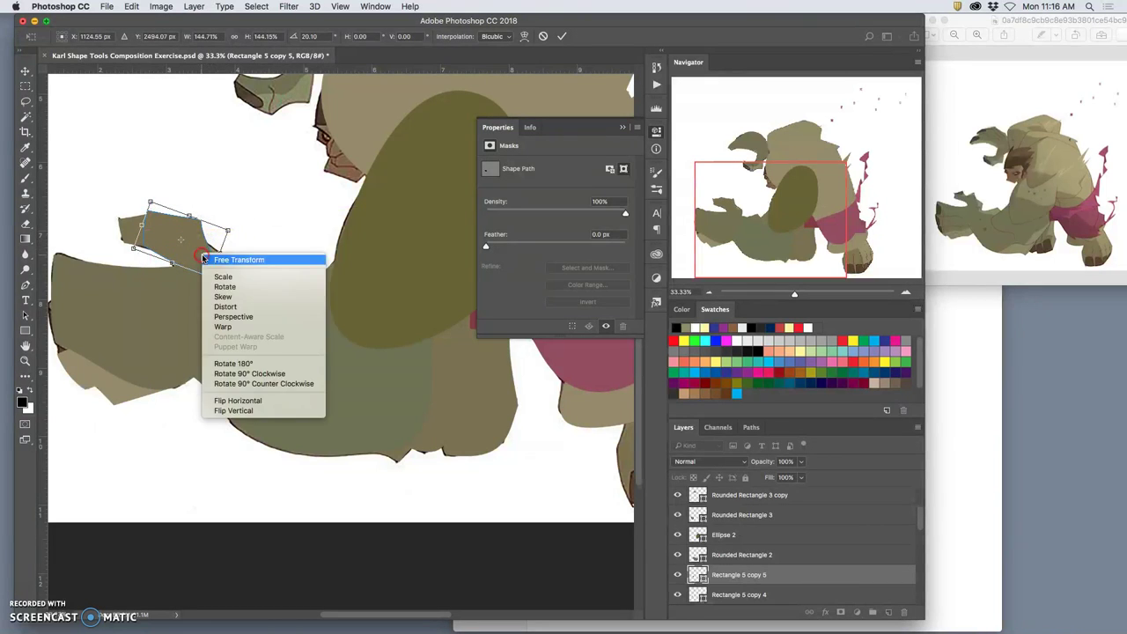
pyautogui.click(250, 327)
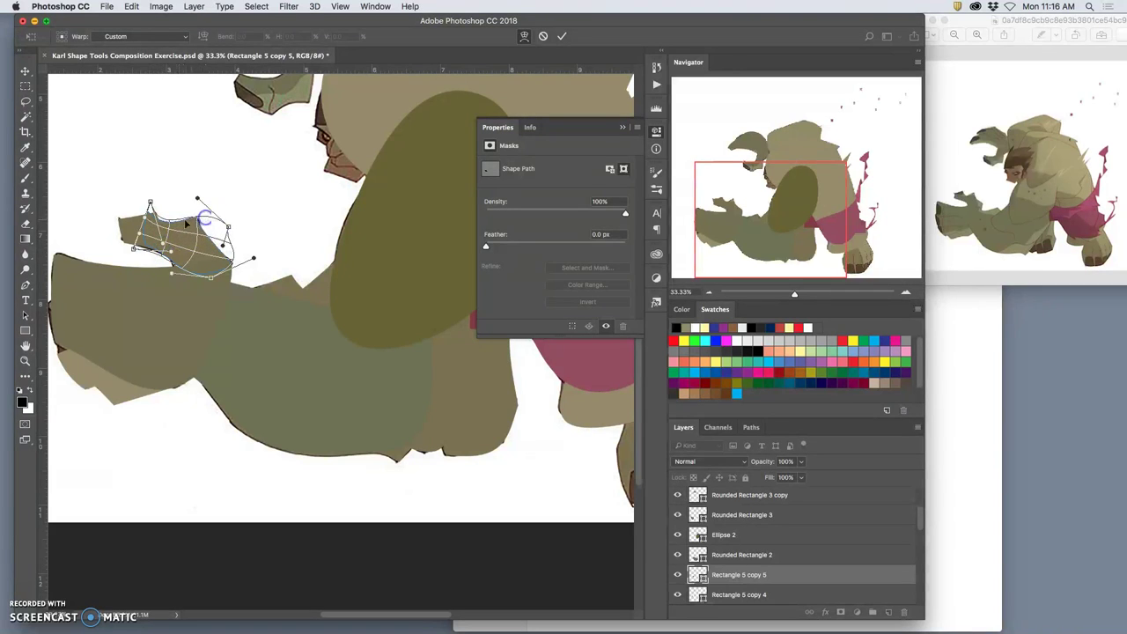
pyautogui.moveTo(161, 227); pyautogui.dragTo(162, 227)
pyautogui.press('Return')
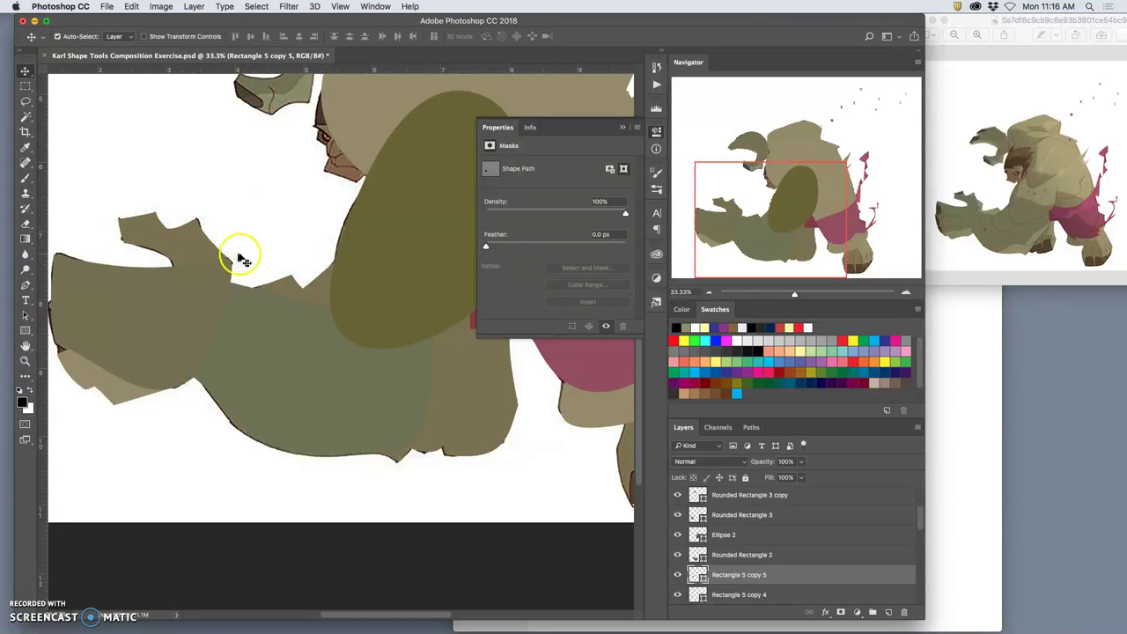
pyautogui.hscroll(-5, 230, 247)
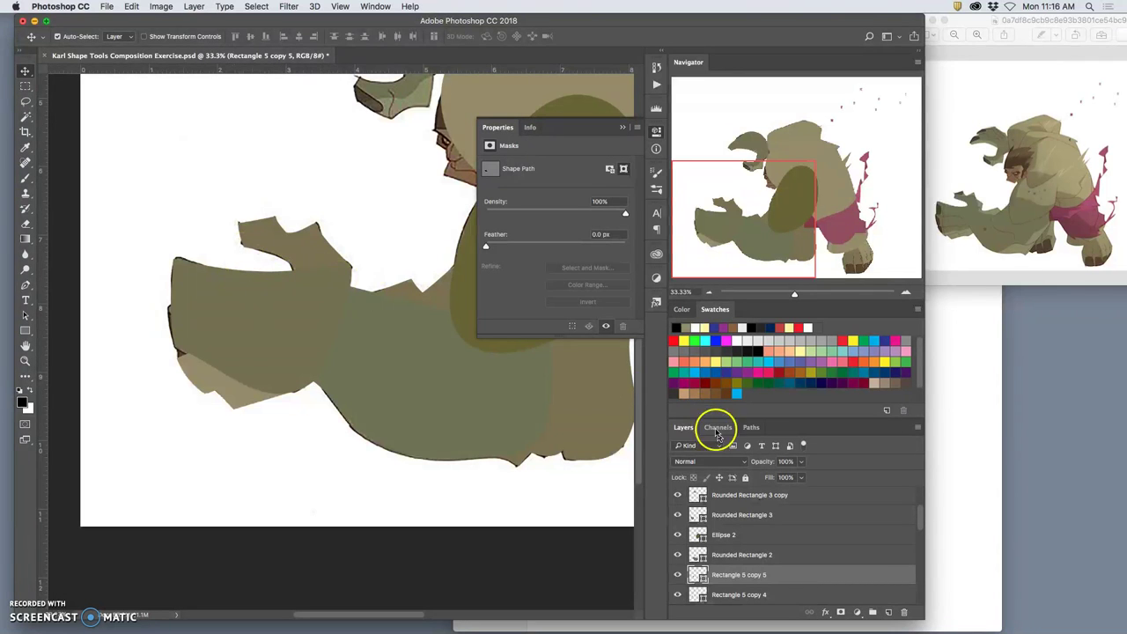
# - Toggle the Background and Background copy sketch layers to compare the shapes with the reference
pyautogui.scroll(-5, 711, 573)
pyautogui.click(677, 595)
pyautogui.click(677, 595)
pyautogui.scroll(10, 731, 564)
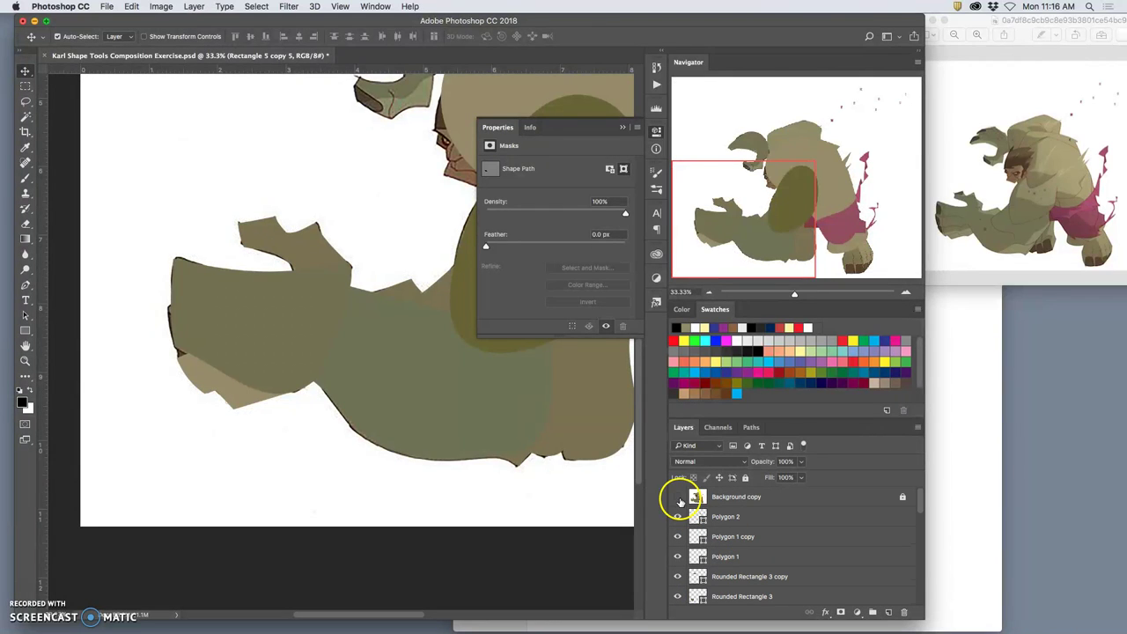
pyautogui.click(678, 497)
pyautogui.click(678, 497)
pyautogui.click(677, 496)
pyautogui.click(678, 497)
# - Zoom out to 16.7% to see the whole figure and toggle Rectangle 5 copy 5's visibility
pyautogui.hscroll(5, 601, 504)
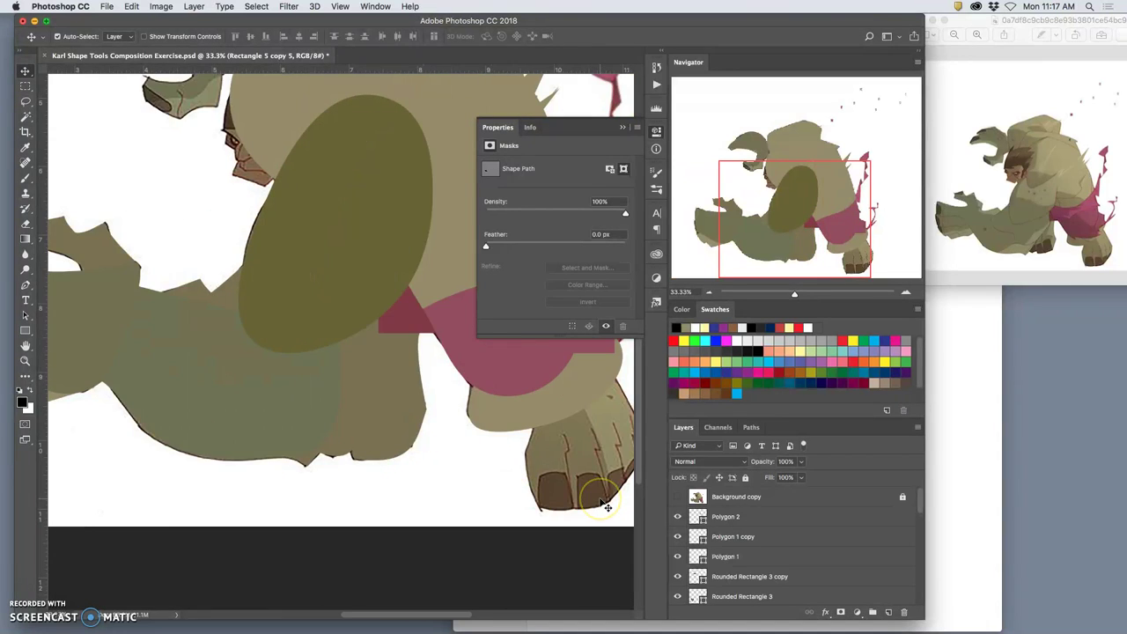
pyautogui.press('super+minus')
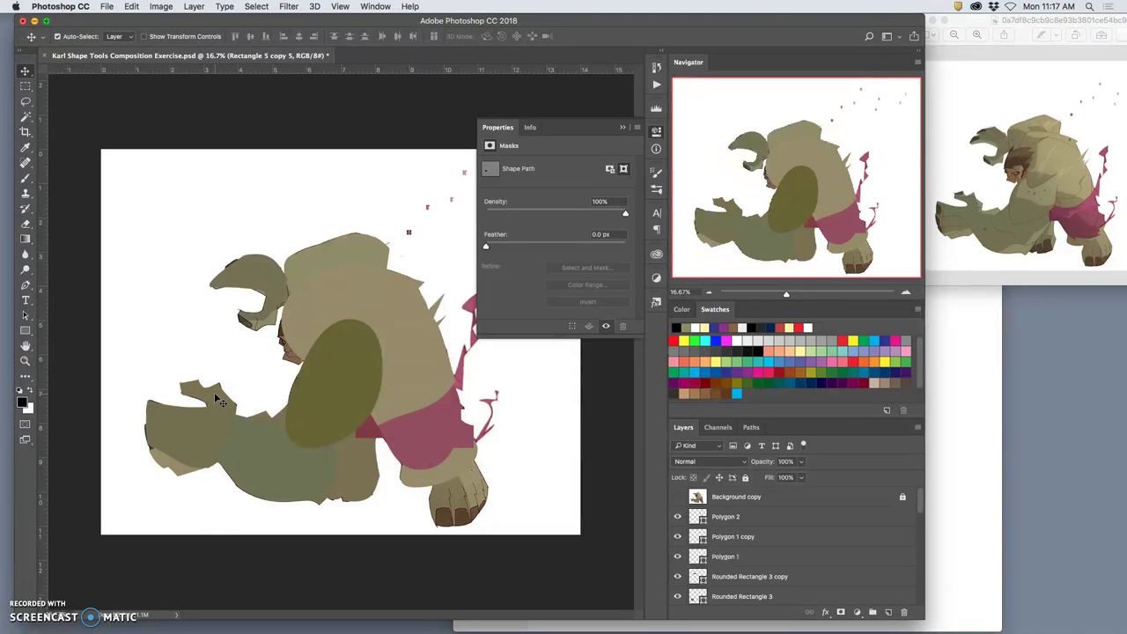
pyautogui.scroll(-5, 730, 555)
pyautogui.scroll(8, 730, 555)
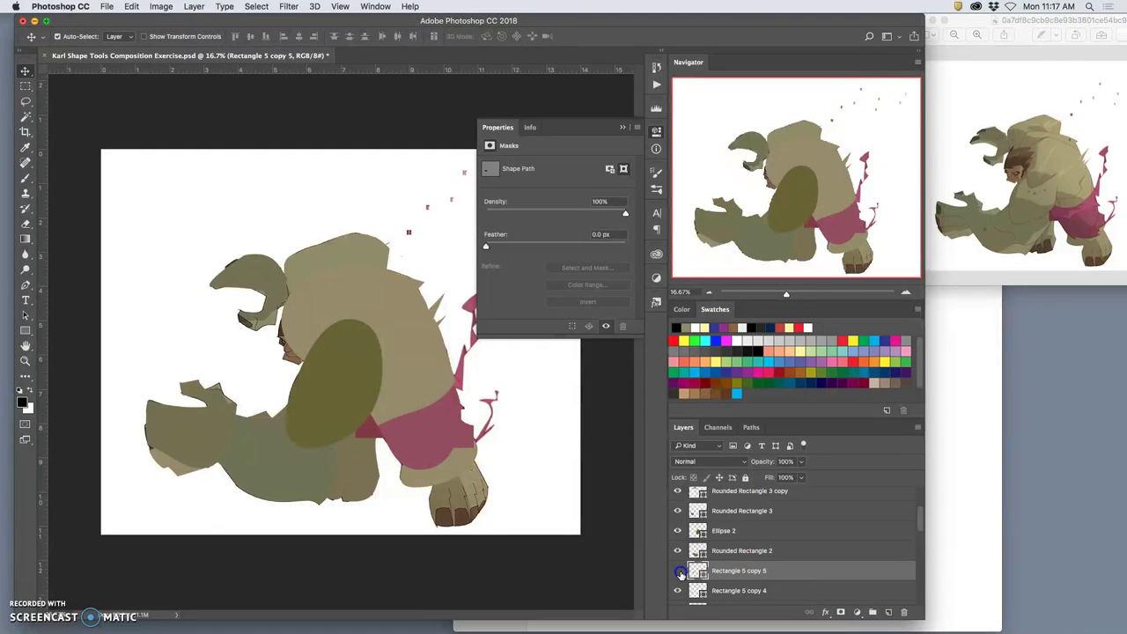
pyautogui.click(679, 571)
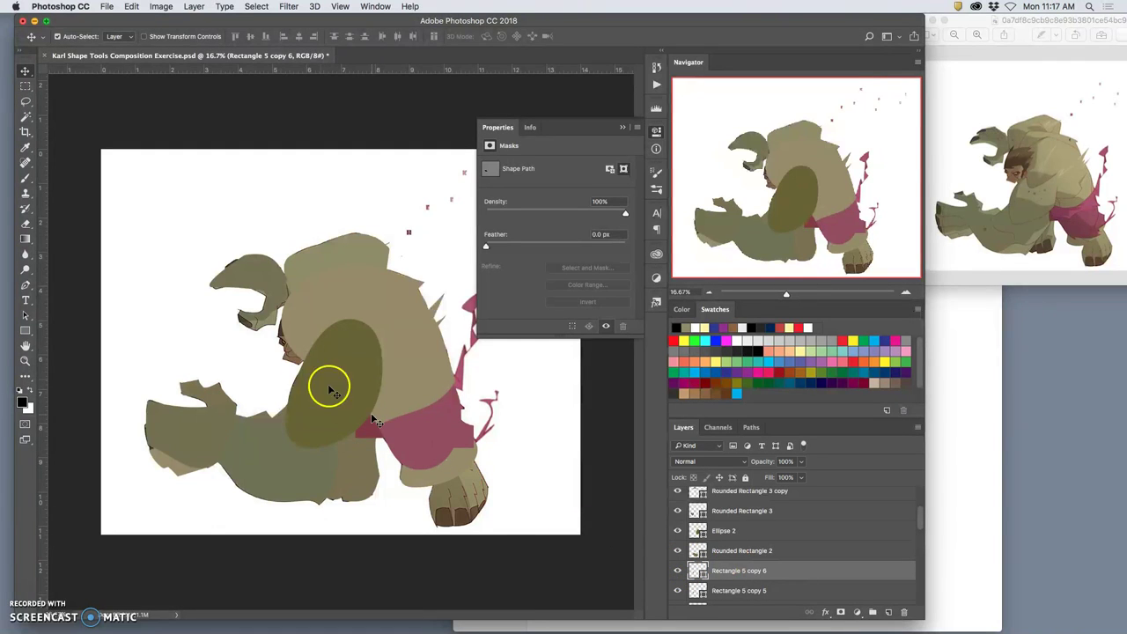
# - Duplicate the hand shape as Rectangle 5 copy 6 and move it up to the upper-left curl
pyautogui.hotkey('ctrl', 'j')
pyautogui.hotkey('ctrl', 't')
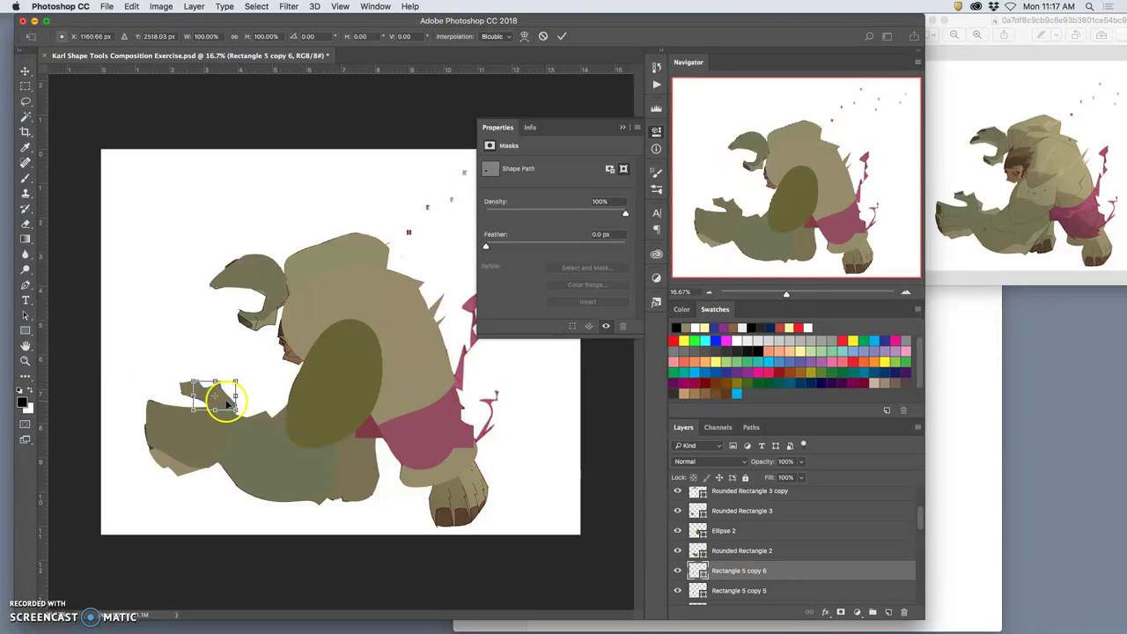
pyautogui.moveTo(221, 395); pyautogui.dragTo(277, 313)
# - Warp the copy into a curved hook matching the curl and commit
pyautogui.rightClick(277, 308)
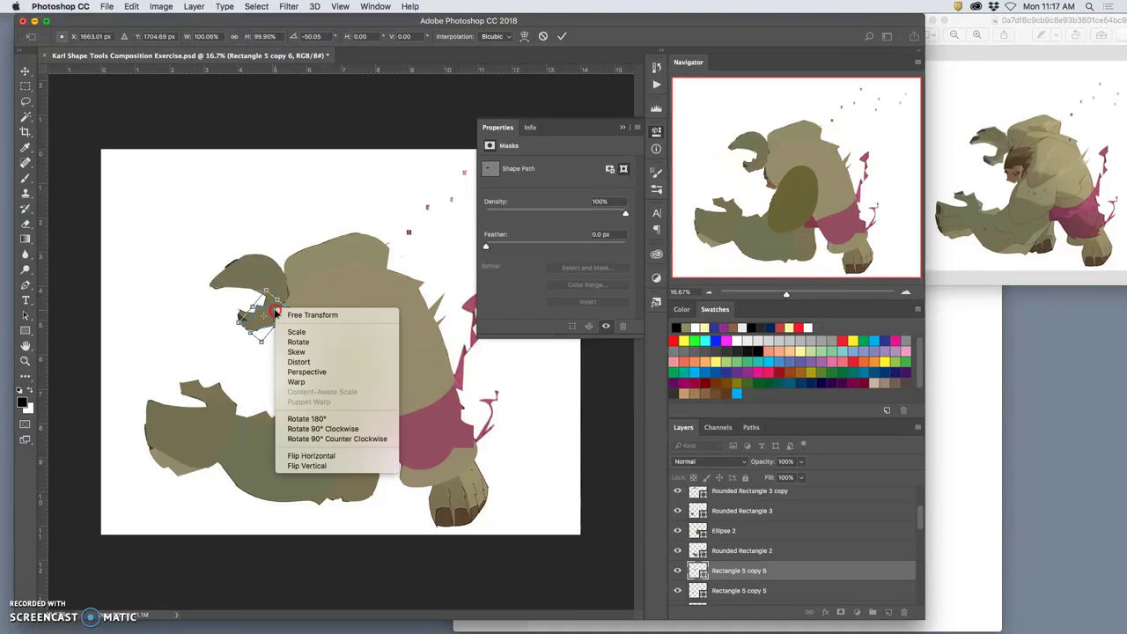
pyautogui.click(307, 382)
pyautogui.moveTo(225, 357); pyautogui.dragTo(259, 266)
pyautogui.scroll(5, 211, 337)
pyautogui.moveTo(204, 353); pyautogui.dragTo(208, 342)
pyautogui.moveTo(121, 385); pyautogui.dragTo(206, 342)
pyautogui.moveTo(259, 276)
pyautogui.mouseDown()
pyautogui.moveTo(252, 267)
pyautogui.moveTo(236, 275)
pyautogui.moveTo(237, 248)
pyautogui.moveTo(238, 269)
pyautogui.mouseUp()
pyautogui.press('Return')
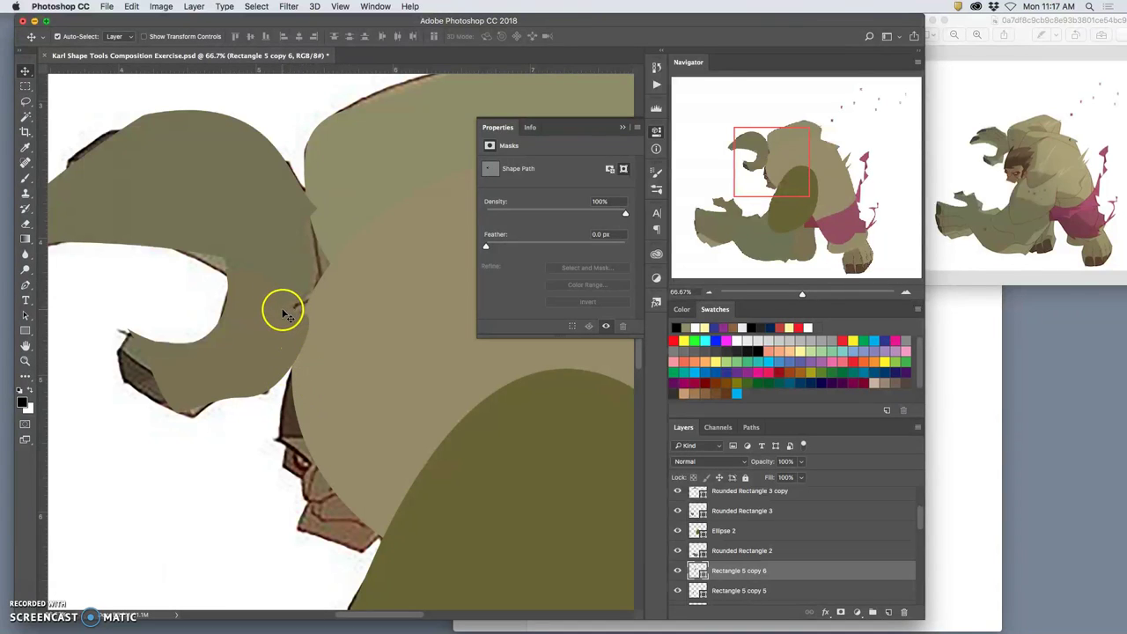
# - Draw a new rectangle, Rectangle 6, over the upper curl and rotate it about 35°
pyautogui.click(25, 330)
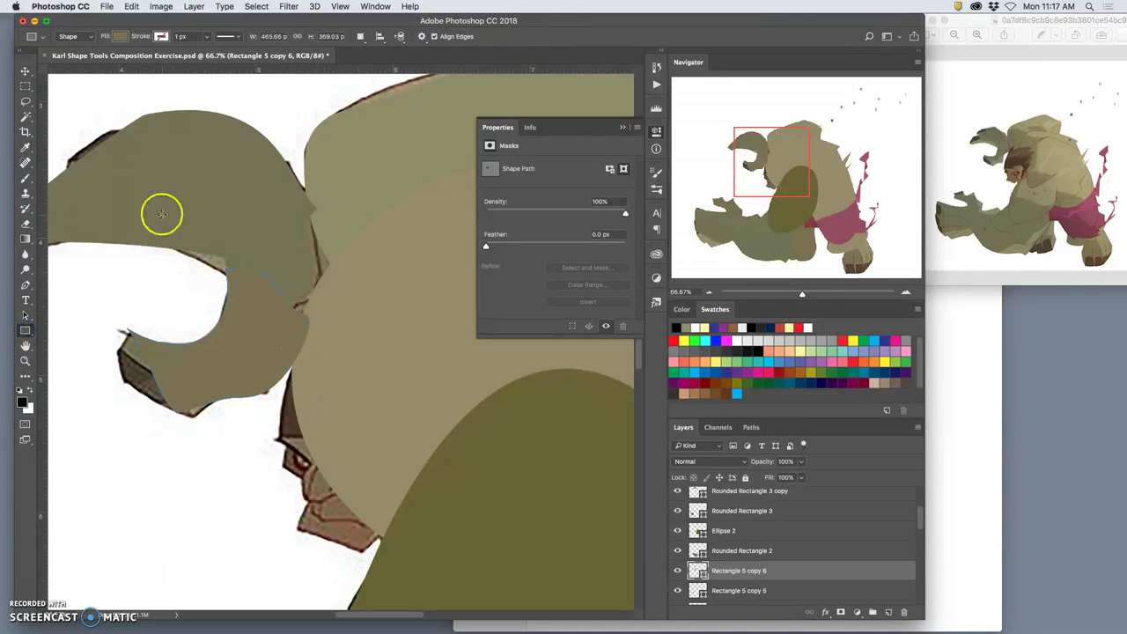
pyautogui.moveTo(160, 212); pyautogui.dragTo(357, 325)
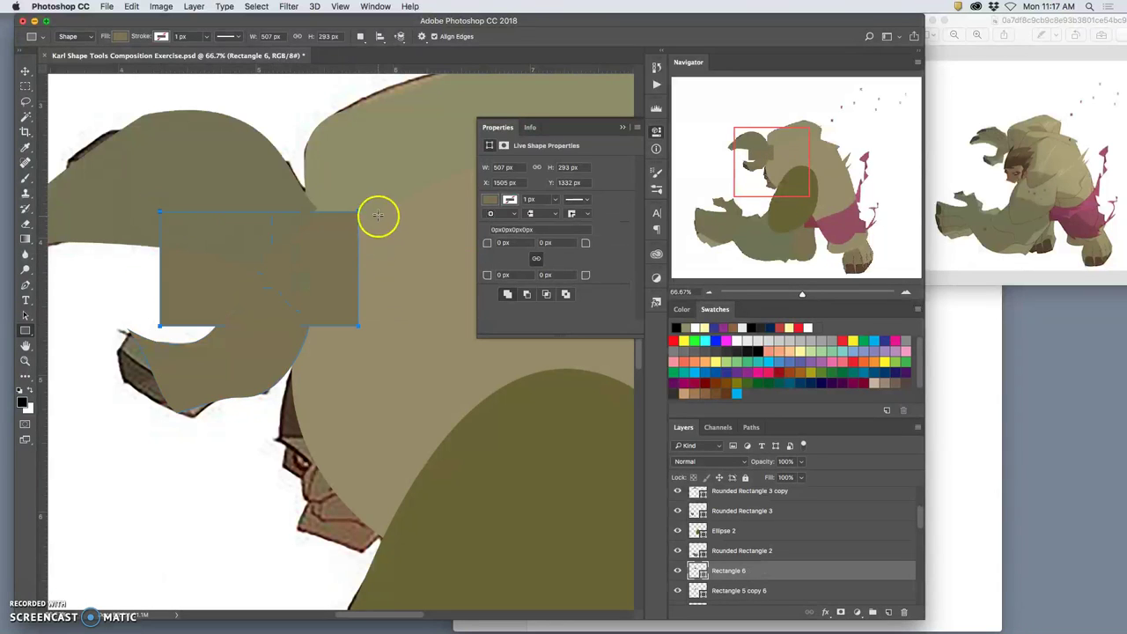
pyautogui.hotkey('ctrl', 't')
pyautogui.moveTo(362, 202); pyautogui.dragTo(322, 261)
# - Warp Rectangle 6 into a rounded lobe filling the curl, bulging its right edge outward
pyautogui.rightClick(304, 274)
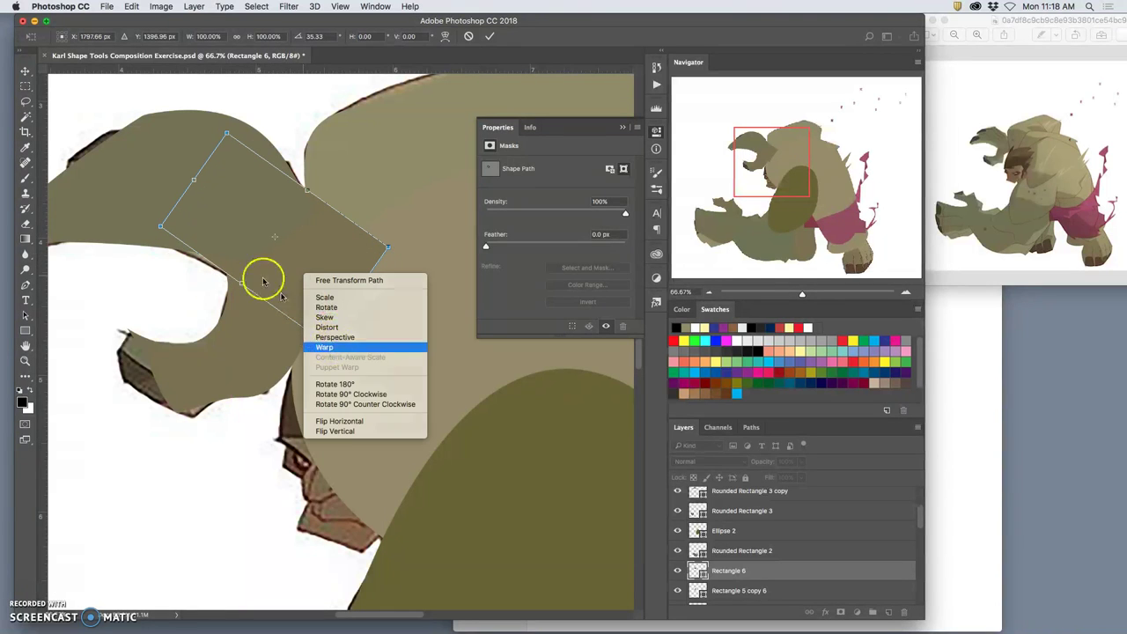
pyautogui.press('Return')
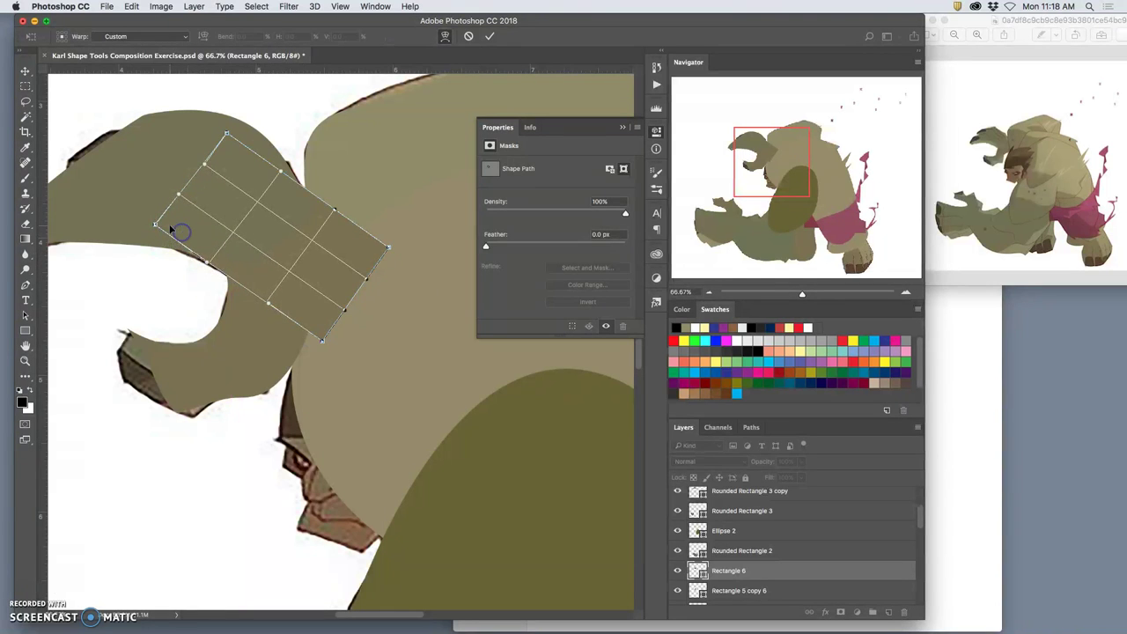
pyautogui.moveTo(155, 225); pyautogui.dragTo(146, 236)
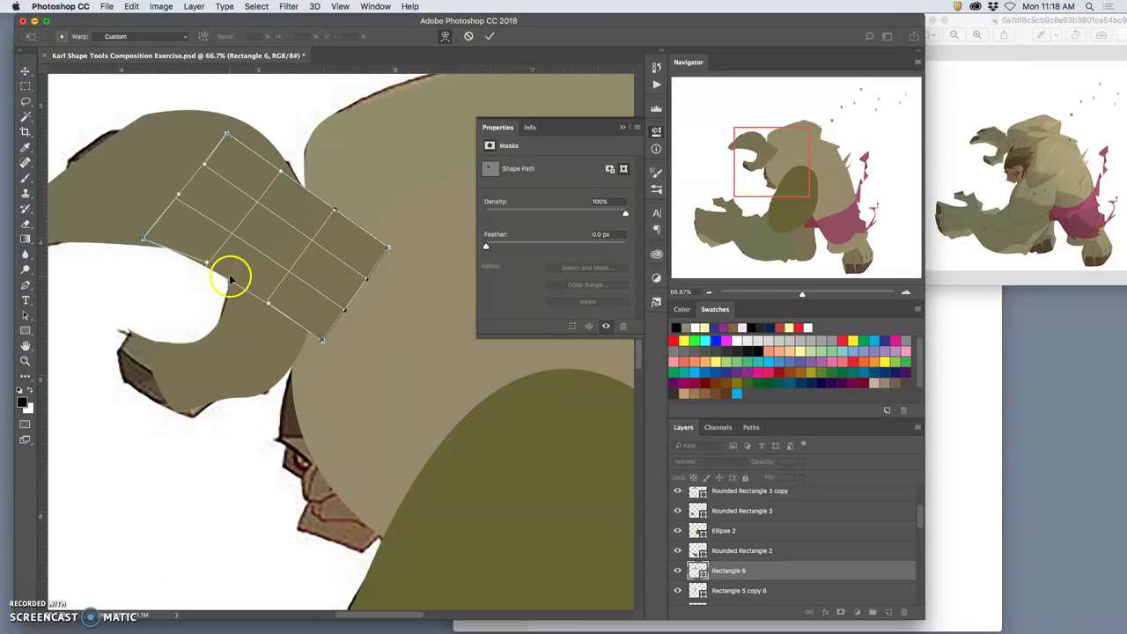
pyautogui.moveTo(226, 272); pyautogui.dragTo(257, 291)
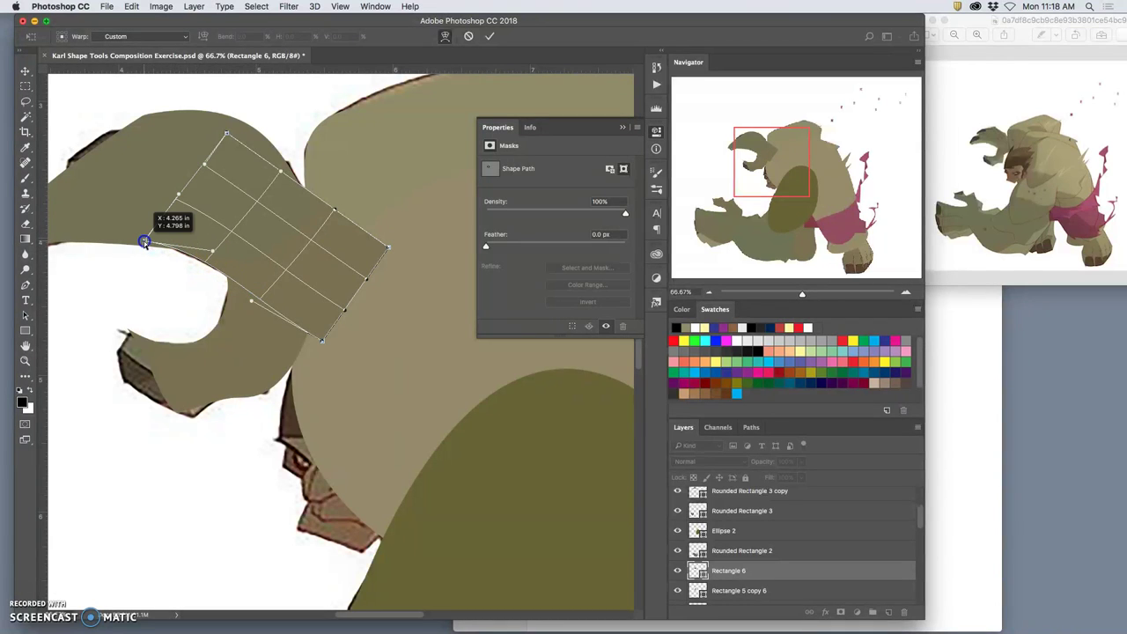
pyautogui.moveTo(143, 240); pyautogui.dragTo(138, 241)
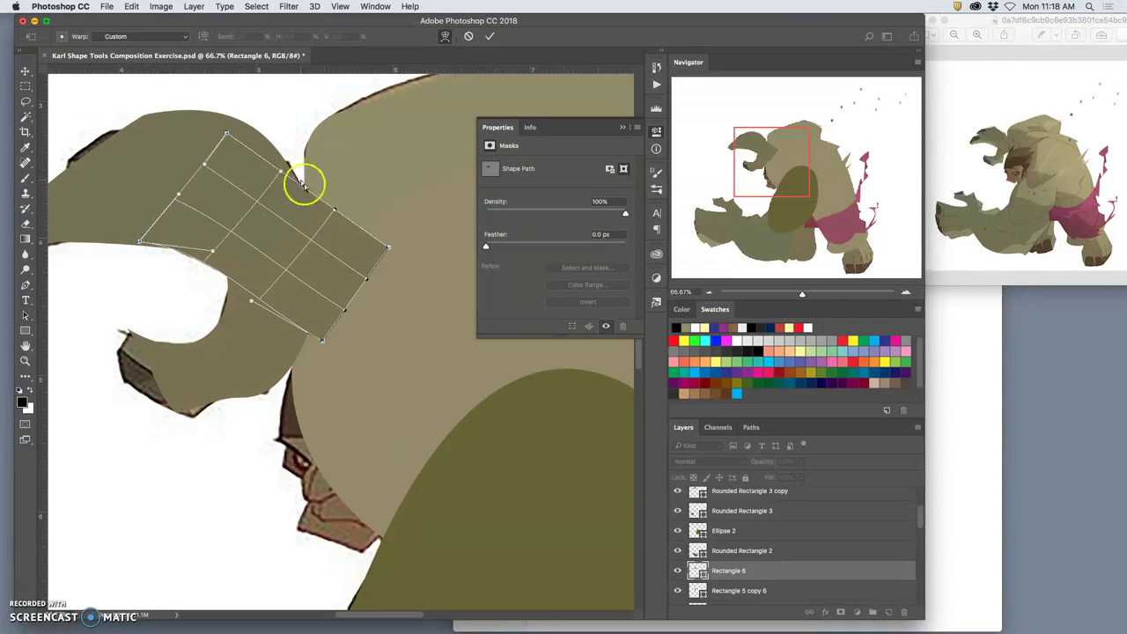
pyautogui.moveTo(388, 248); pyautogui.dragTo(344, 252)
pyautogui.moveTo(347, 312); pyautogui.dragTo(322, 312)
pyautogui.moveTo(341, 253); pyautogui.dragTo(328, 240)
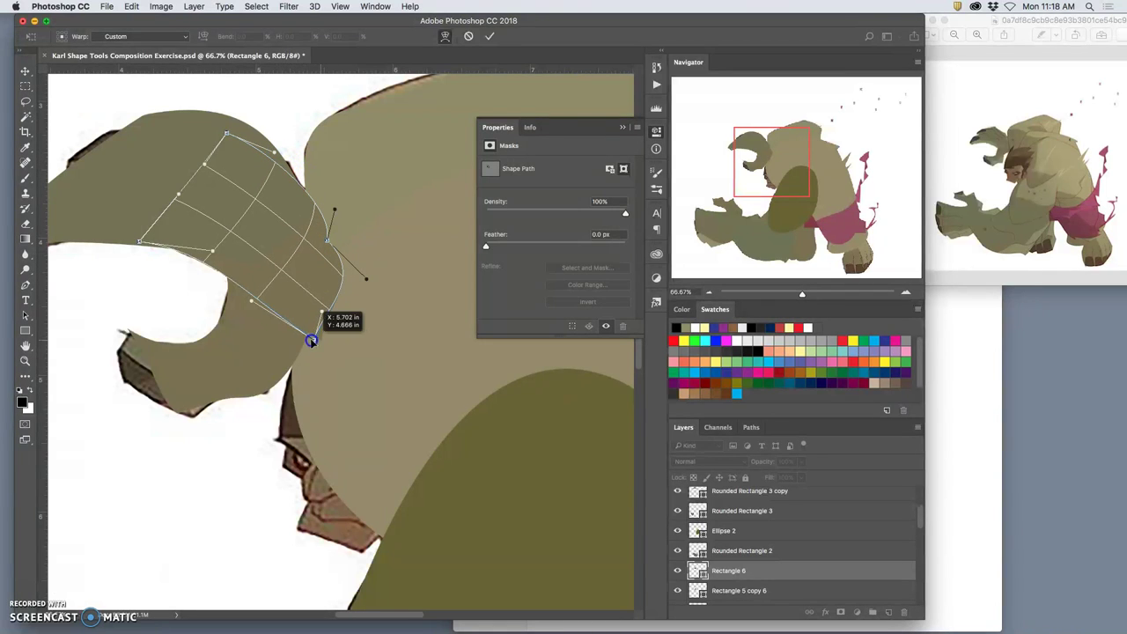
pyautogui.moveTo(311, 340); pyautogui.dragTo(304, 341)
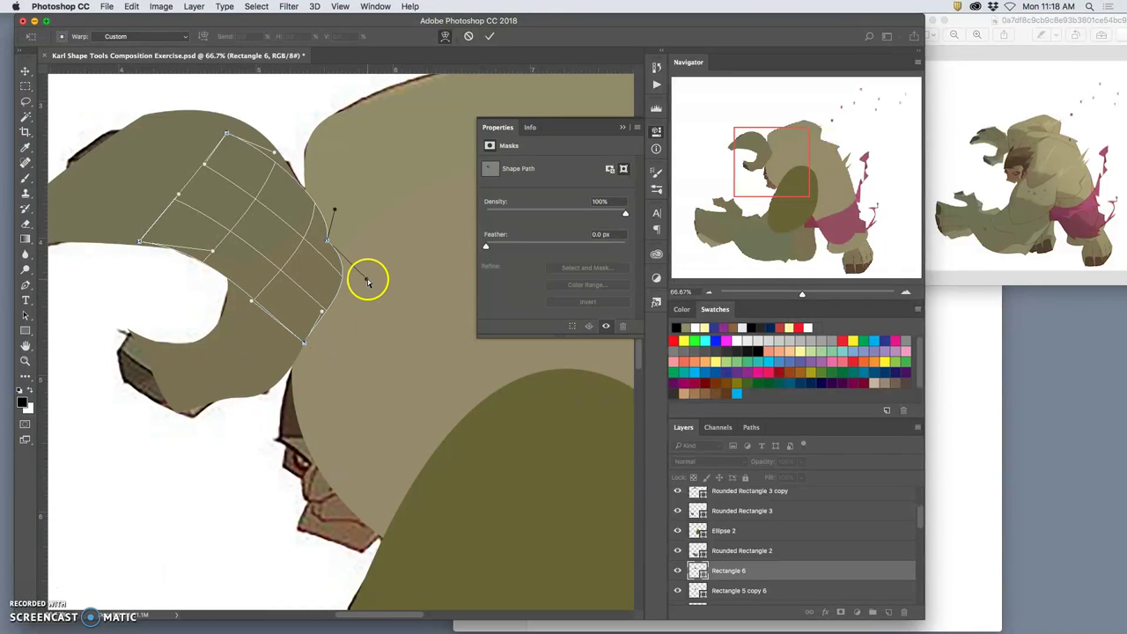
pyautogui.moveTo(368, 282); pyautogui.dragTo(307, 171)
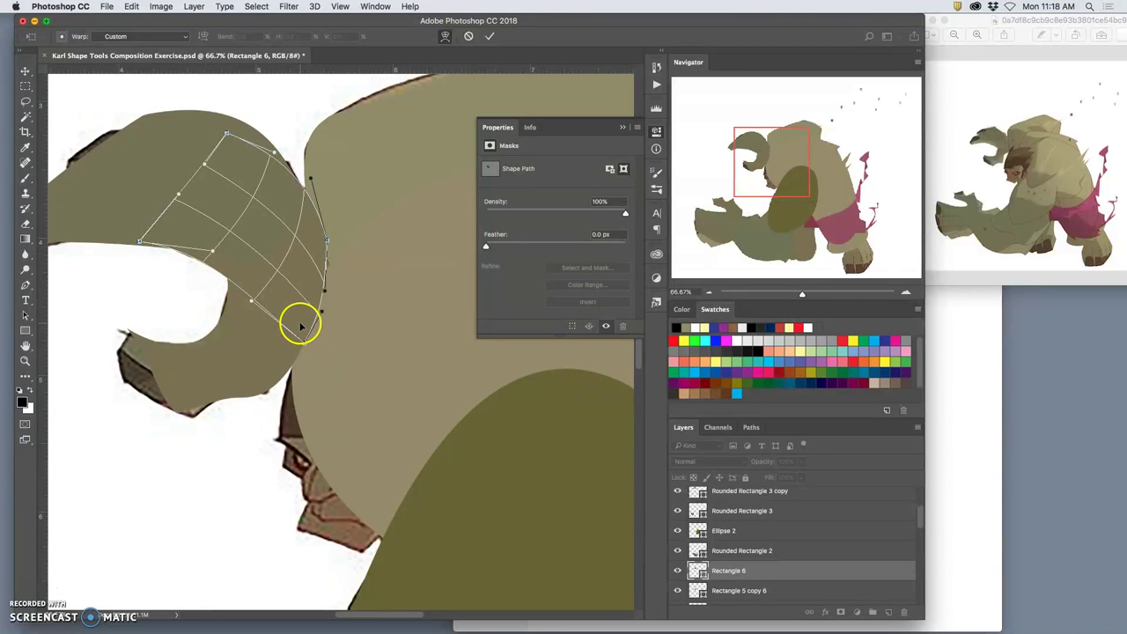
pyautogui.press('Return')
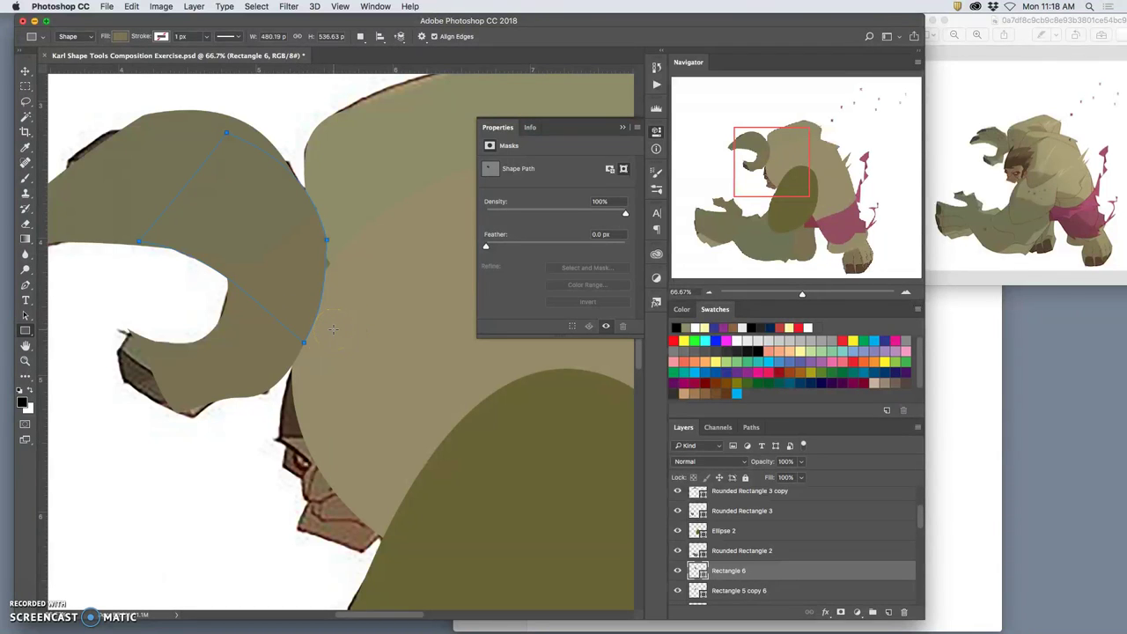
# - Flip and shrink a copy of the curled shape into a small piece at the curl's tip
pyautogui.hscroll(-3, 282, 333)
pyautogui.scroll(1, 281, 332)
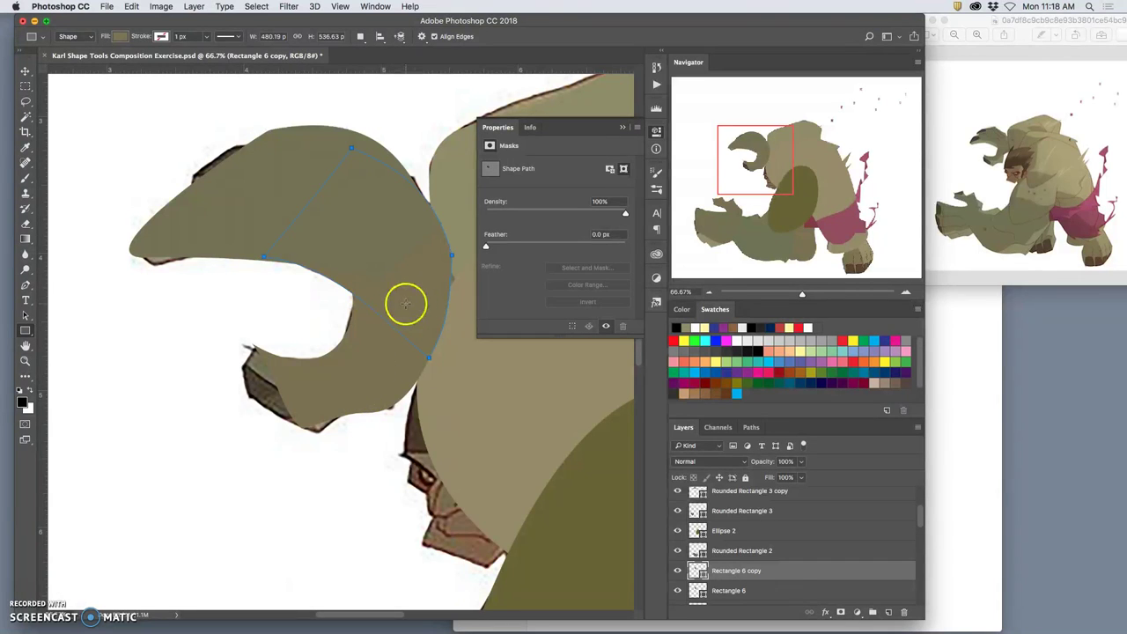
pyautogui.press('super+t')
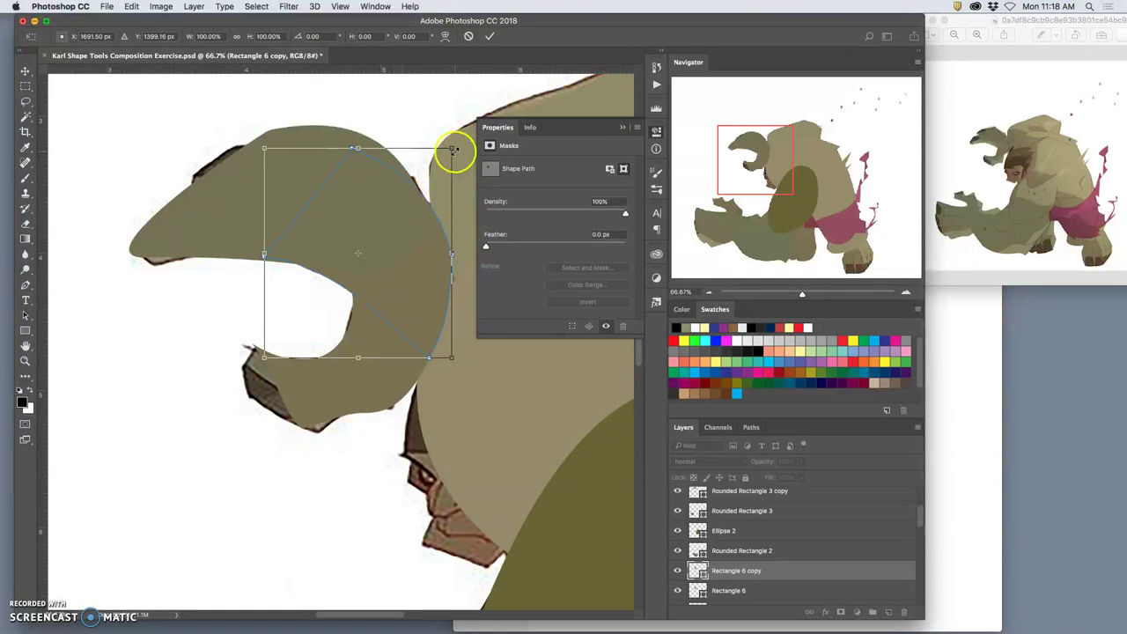
pyautogui.moveTo(452, 147); pyautogui.dragTo(292, 404)
pyautogui.press('Return')
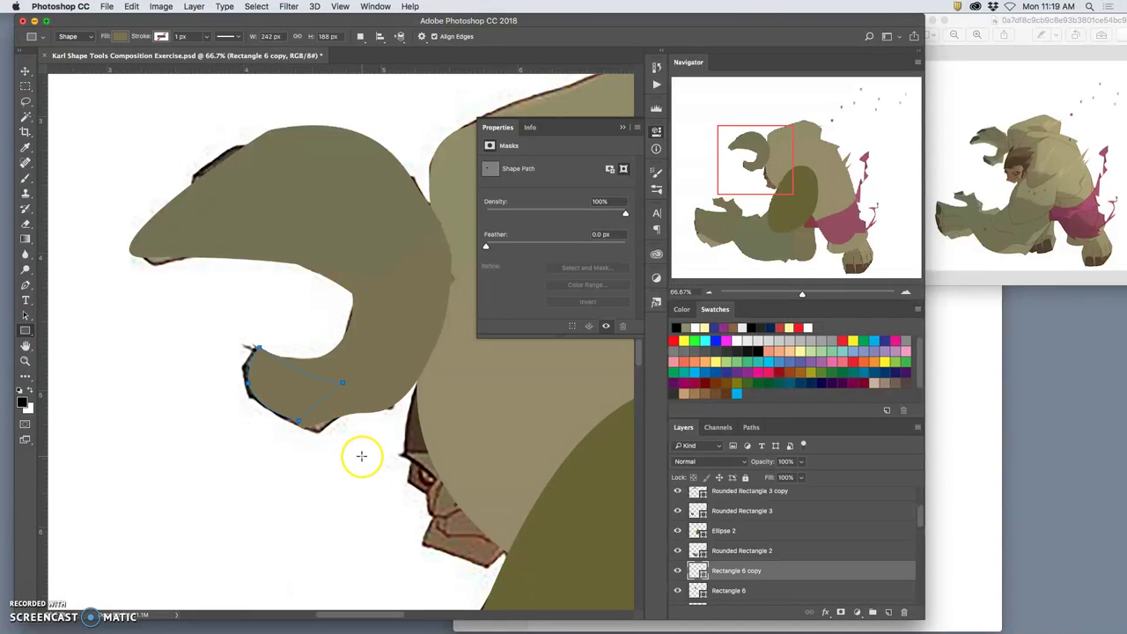
# - Move another copy of the curl down to the jaw and rotate it to 174.82°
pyautogui.hscroll(5, 362, 457)
pyautogui.hscroll(2, 361, 452)
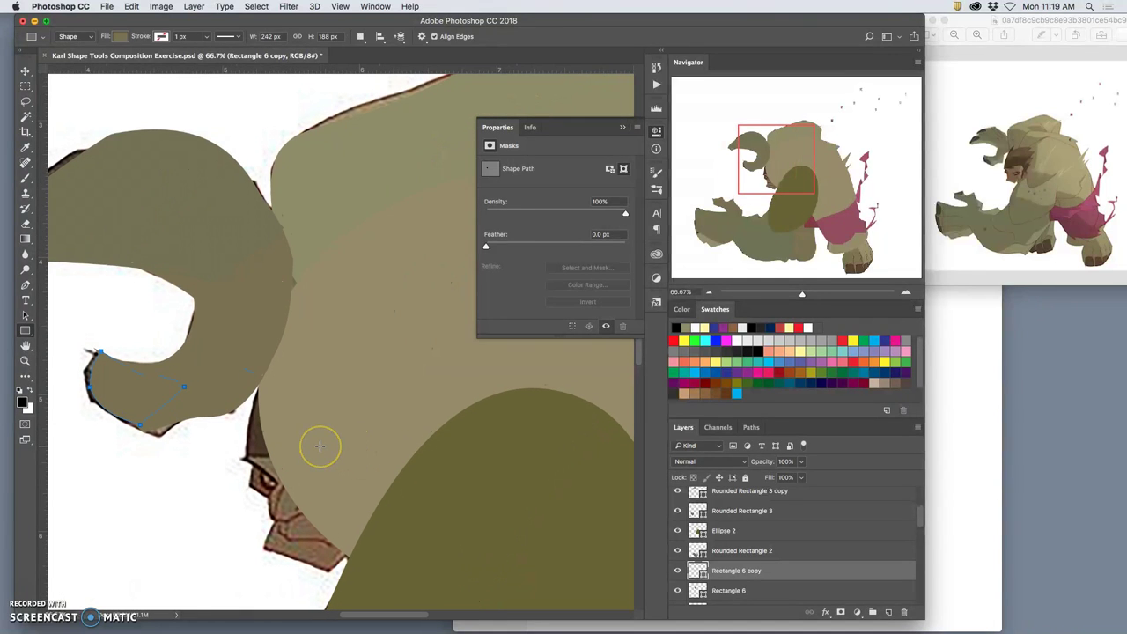
pyautogui.press('super+t')
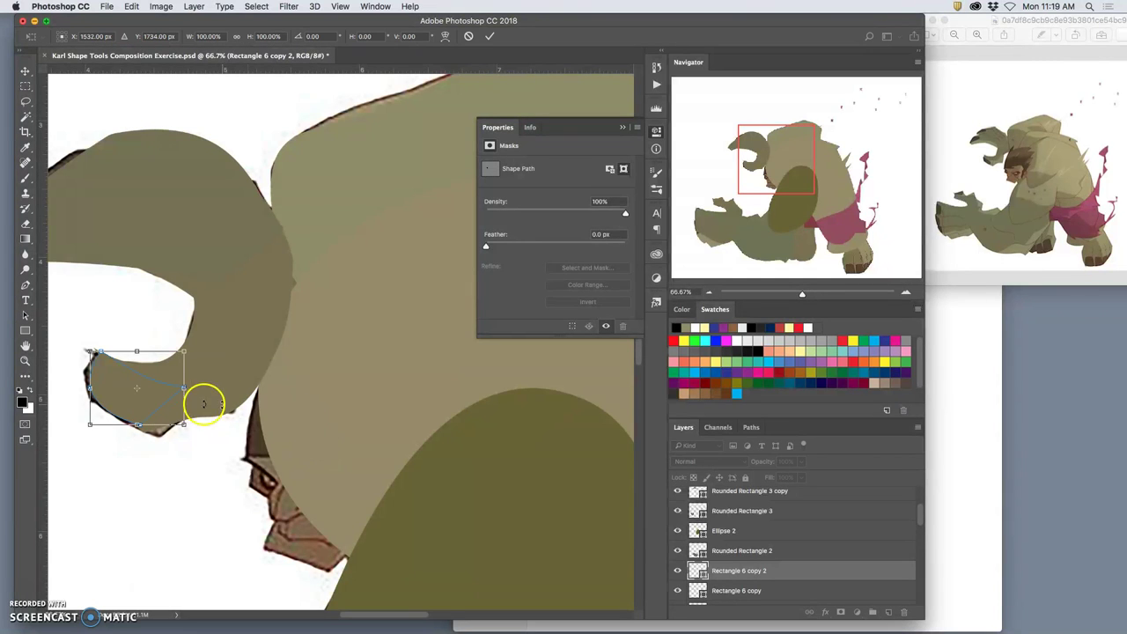
pyautogui.moveTo(153, 399); pyautogui.dragTo(268, 523)
pyautogui.moveTo(332, 500); pyautogui.dragTo(193, 562)
pyautogui.moveTo(239, 518); pyautogui.dragTo(291, 540)
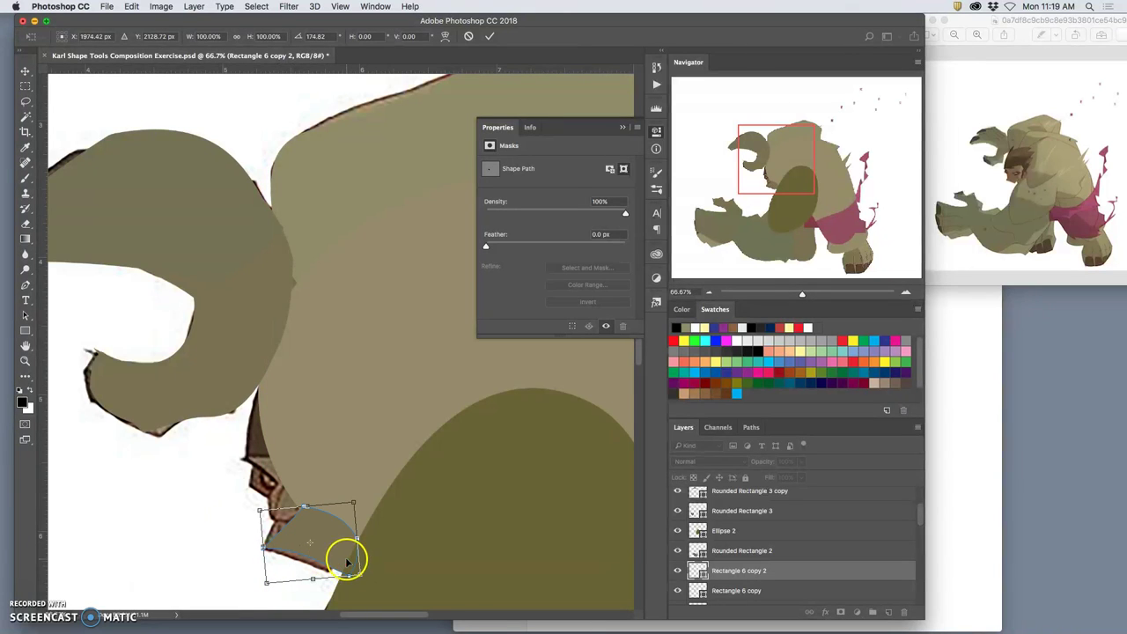
# - Narrow the jaw piece and adjust its height
pyautogui.rightClick(347, 562)
pyautogui.press('Escape')
pyautogui.moveTo(361, 574); pyautogui.dragTo(338, 573)
pyautogui.moveTo(335, 503)
pyautogui.mouseDown()
pyautogui.moveTo(355, 491)
pyautogui.moveTo(335, 504)
pyautogui.mouseUp()
# - Warp the jaw piece's lower edge and restack it just above Rectangle 5 copy 2
pyautogui.rightClick(313, 546)
pyautogui.click(331, 537)
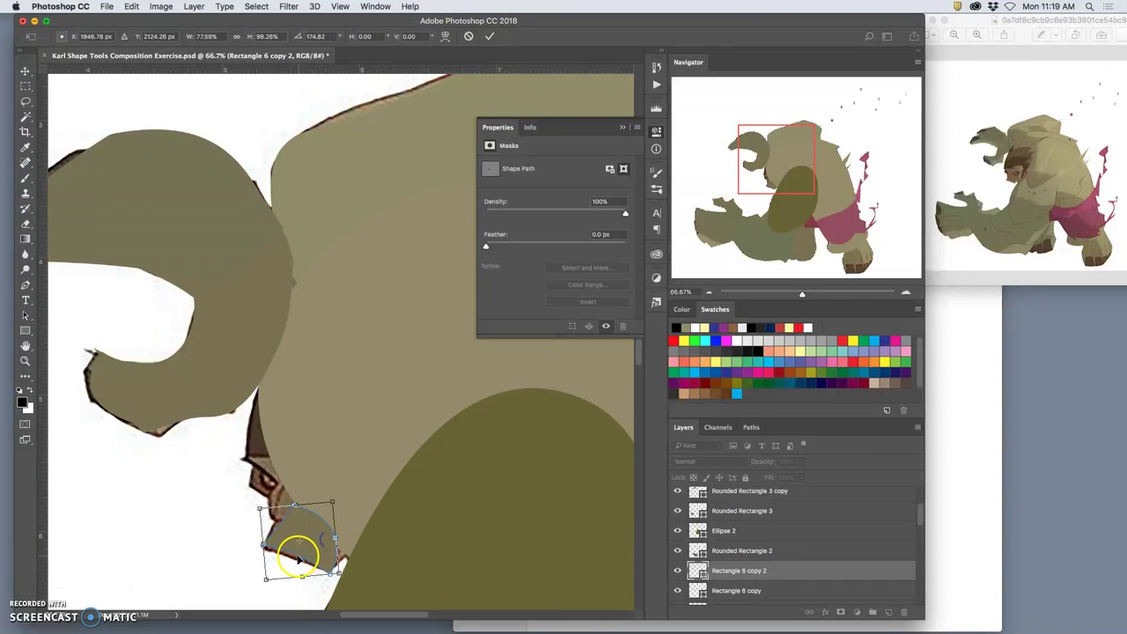
pyautogui.moveTo(296, 554); pyautogui.dragTo(289, 559)
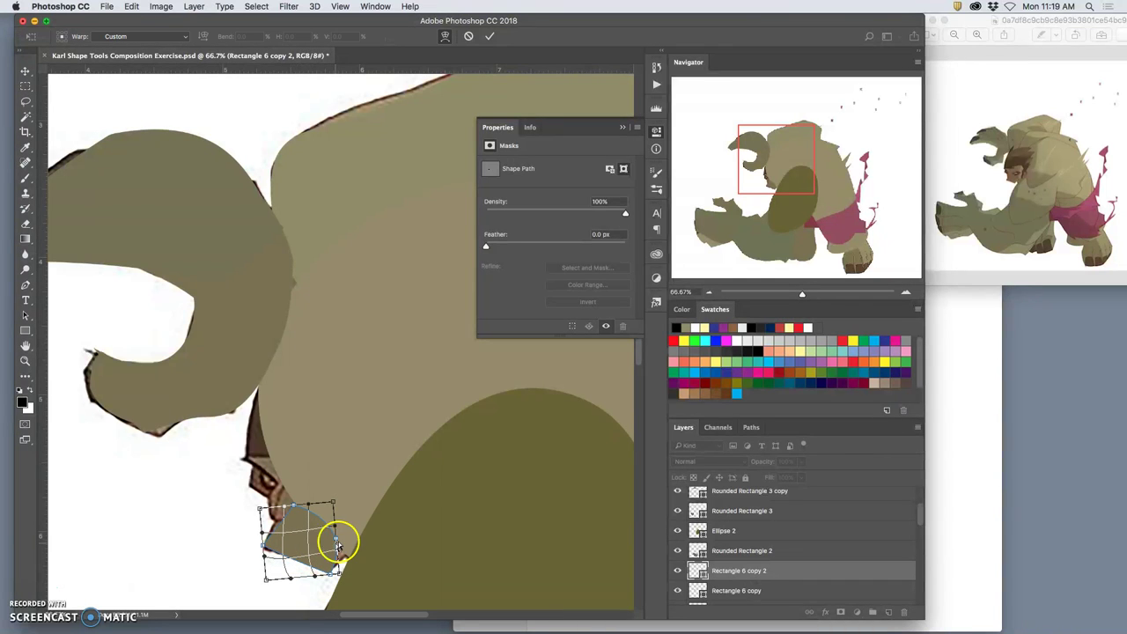
pyautogui.press('Return')
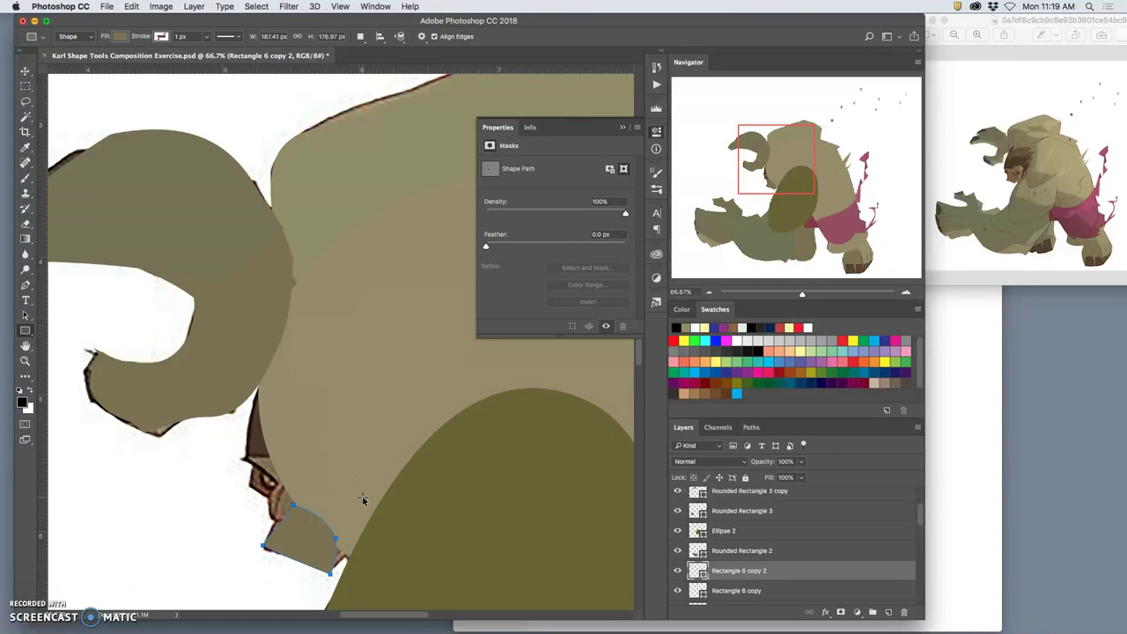
pyautogui.press('super+bracketleft')
pyautogui.press('super+bracketleft')
pyautogui.press('super+bracketleft')
pyautogui.press('super+bracketleft')
pyautogui.press('super+bracketleft')
pyautogui.press('super+bracketleft')
pyautogui.press('super+bracketright')
pyautogui.press('super+bracketright')
pyautogui.press('super+bracketright')
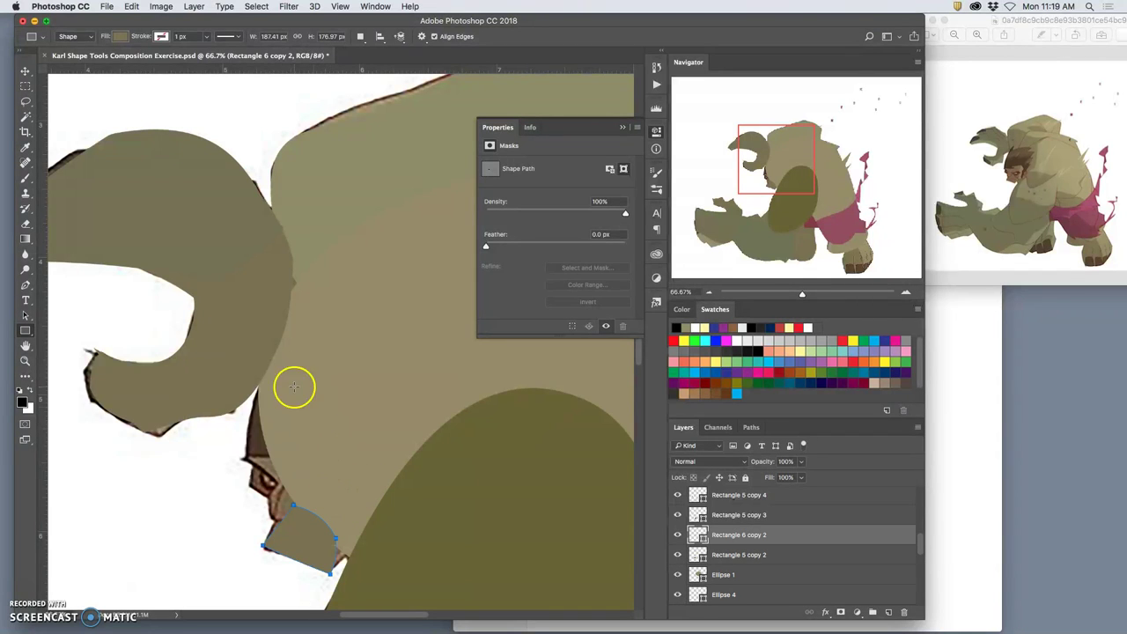
# - Duplicate Rounded Rectangle 3 copy, then move it down, rotate about -112.4° and place it over the chest
pyautogui.click(24, 70)
pyautogui.click(162, 165)
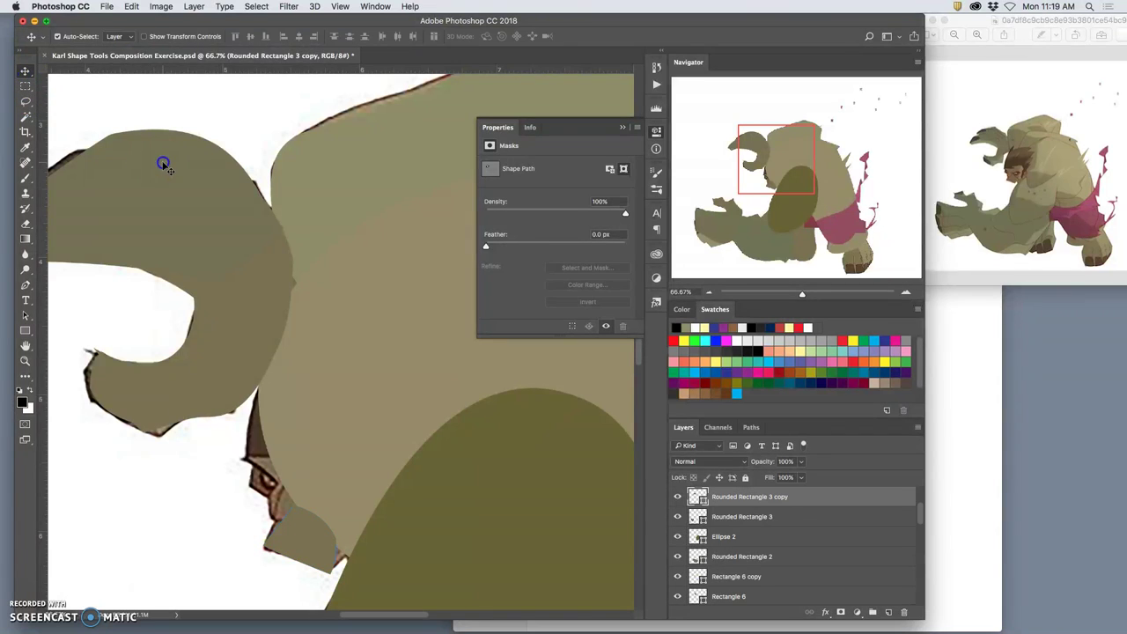
pyautogui.keyDown('alt'); pyautogui.click(161, 161); pyautogui.keyUp('alt')
pyautogui.press('super+t')
pyautogui.moveTo(169, 170); pyautogui.dragTo(459, 383)
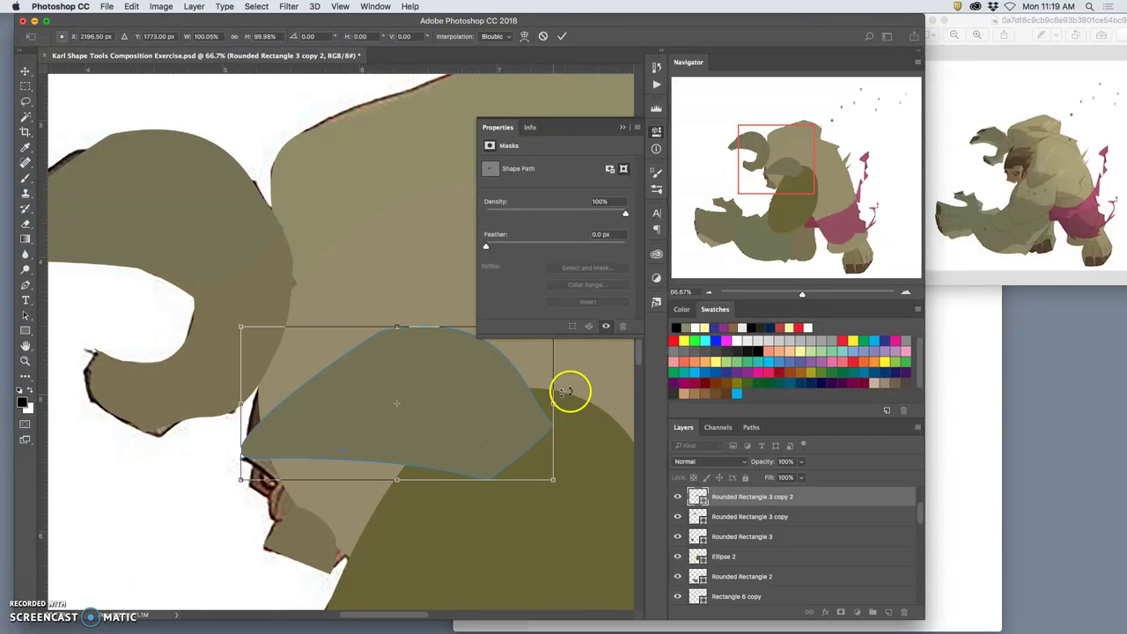
pyautogui.moveTo(594, 378); pyautogui.dragTo(331, 264)
pyautogui.moveTo(335, 350); pyautogui.dragTo(293, 413)
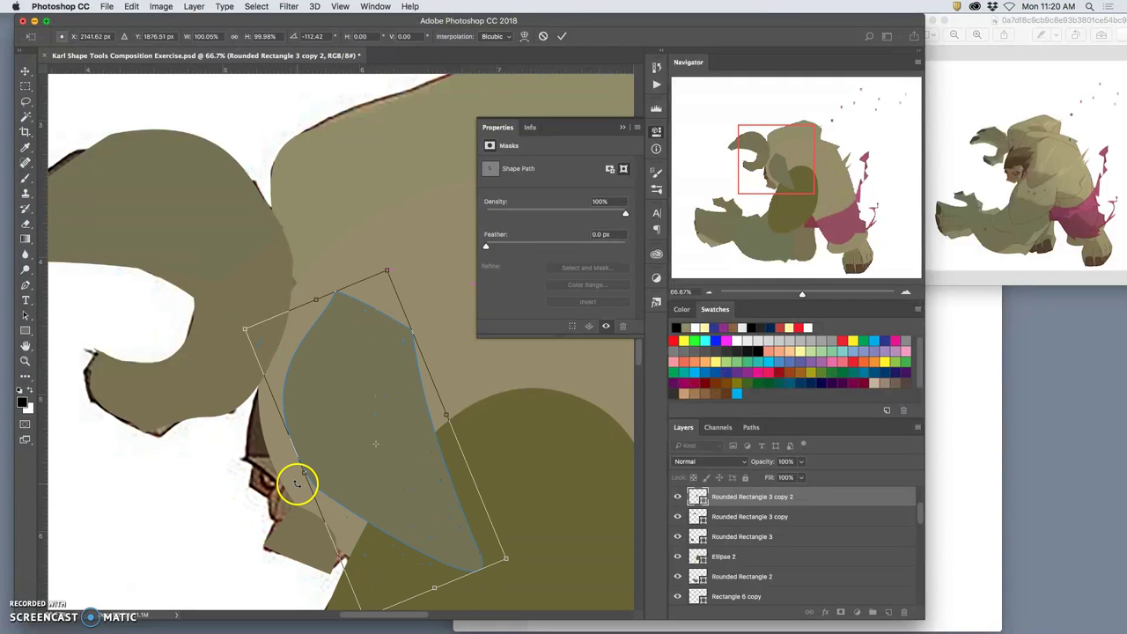
# - Commit the chest piece, then draw a 238 × 195 px blob custom shape, Shape 1, beside the jaw
pyautogui.press('Return')
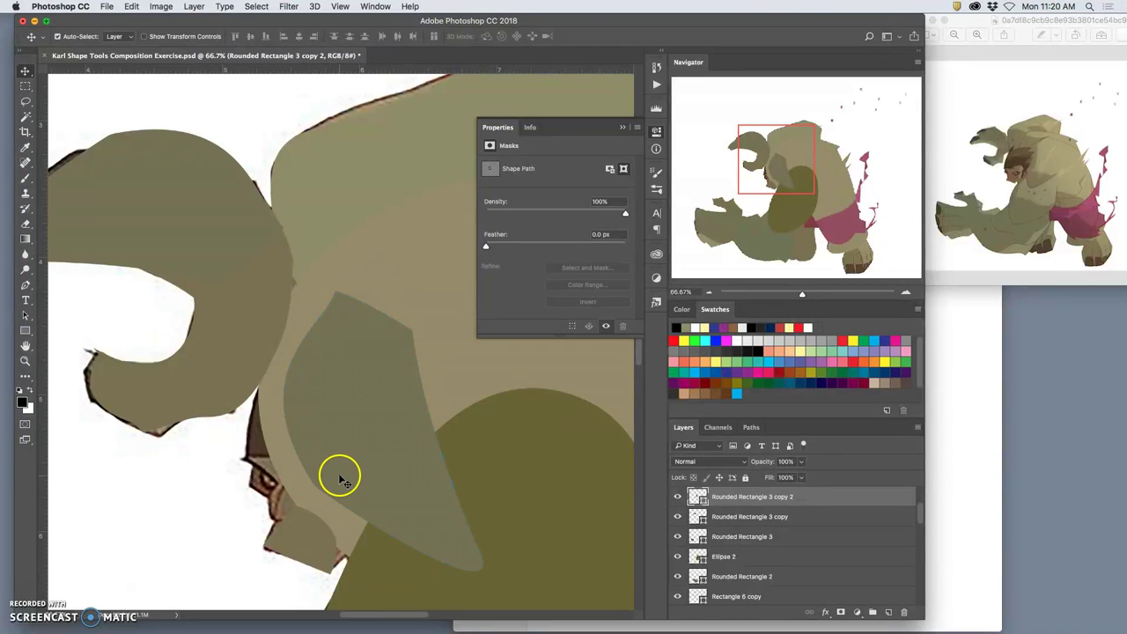
pyautogui.click(367, 470)
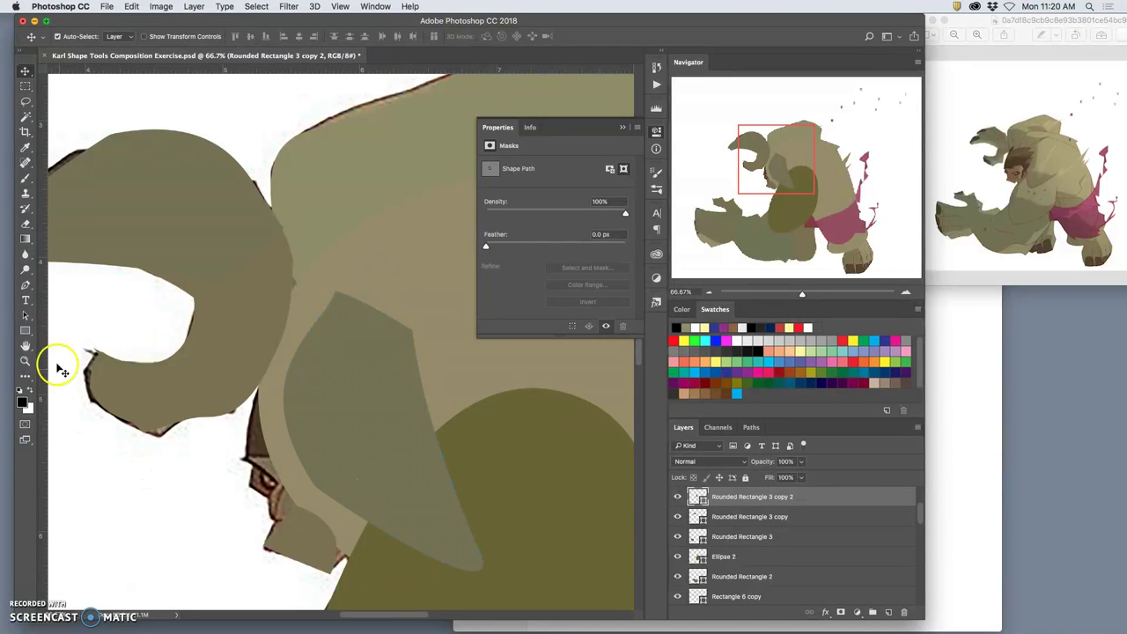
pyautogui.moveTo(25, 330); pyautogui.dragTo(65, 385)
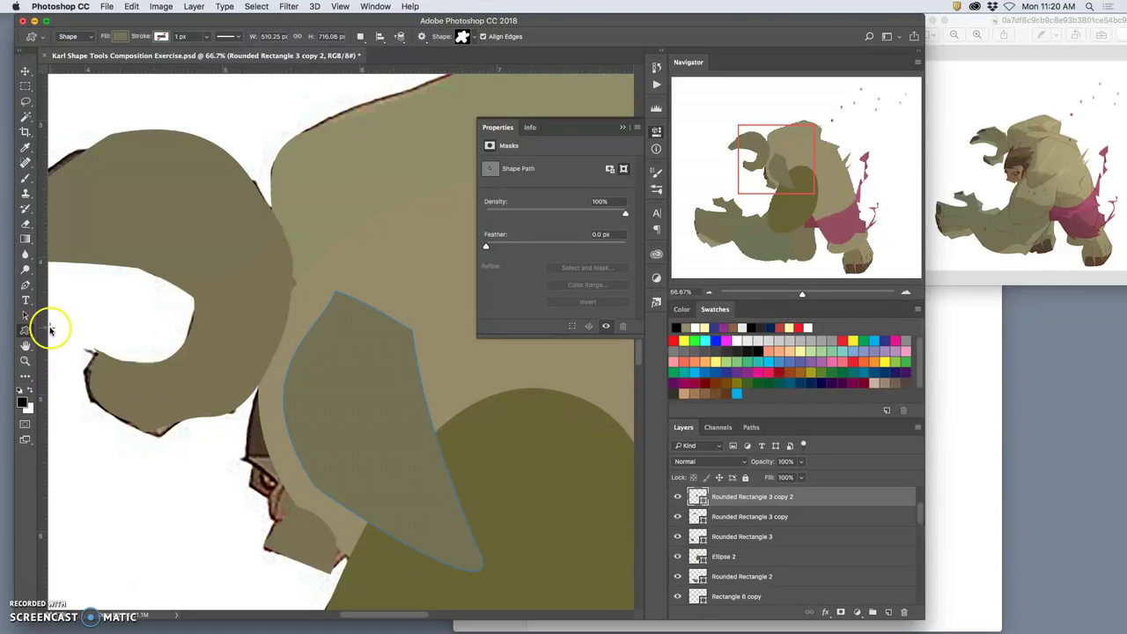
pyautogui.click(475, 37)
pyautogui.scroll(-2, 478, 89)
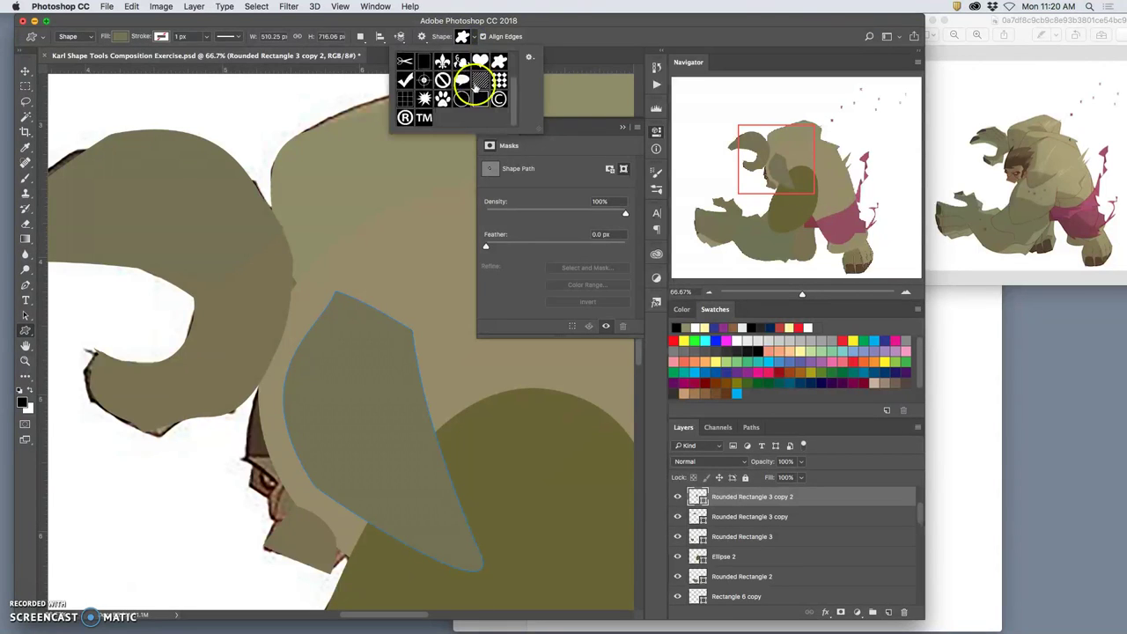
pyautogui.scroll(2, 475, 88)
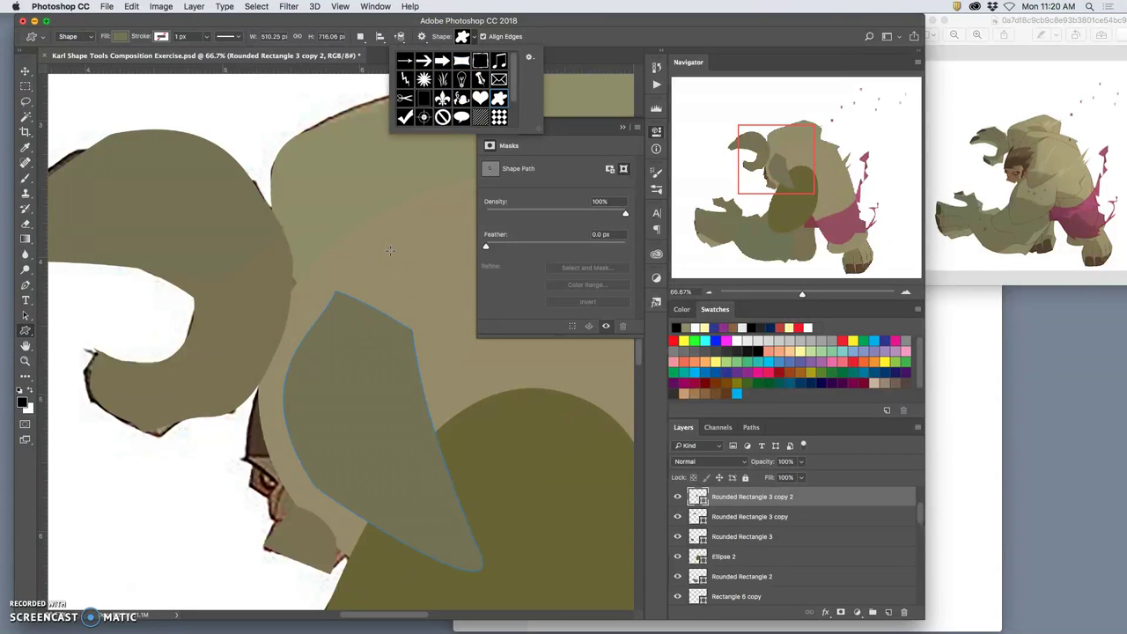
pyautogui.moveTo(234, 436); pyautogui.dragTo(324, 506)
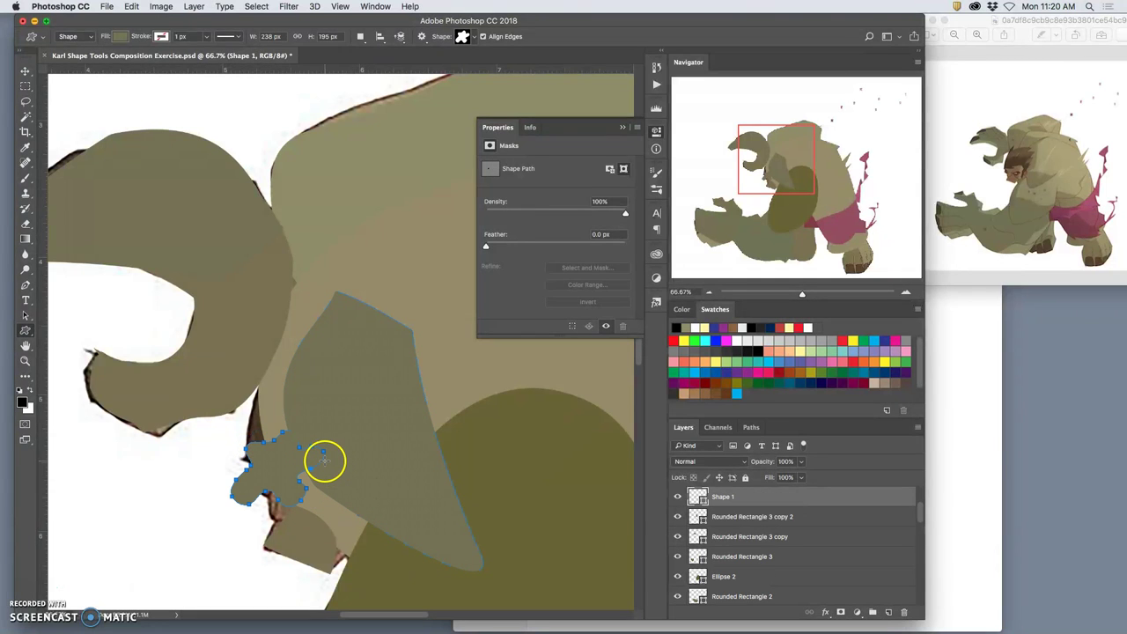
# - Rotate the blob shape to -106.5° and warp it into a fist-like form beside the jaw
pyautogui.press('super+t')
pyautogui.moveTo(333, 421); pyautogui.dragTo(160, 444)
pyautogui.rightClick(267, 476)
pyautogui.click(301, 535)
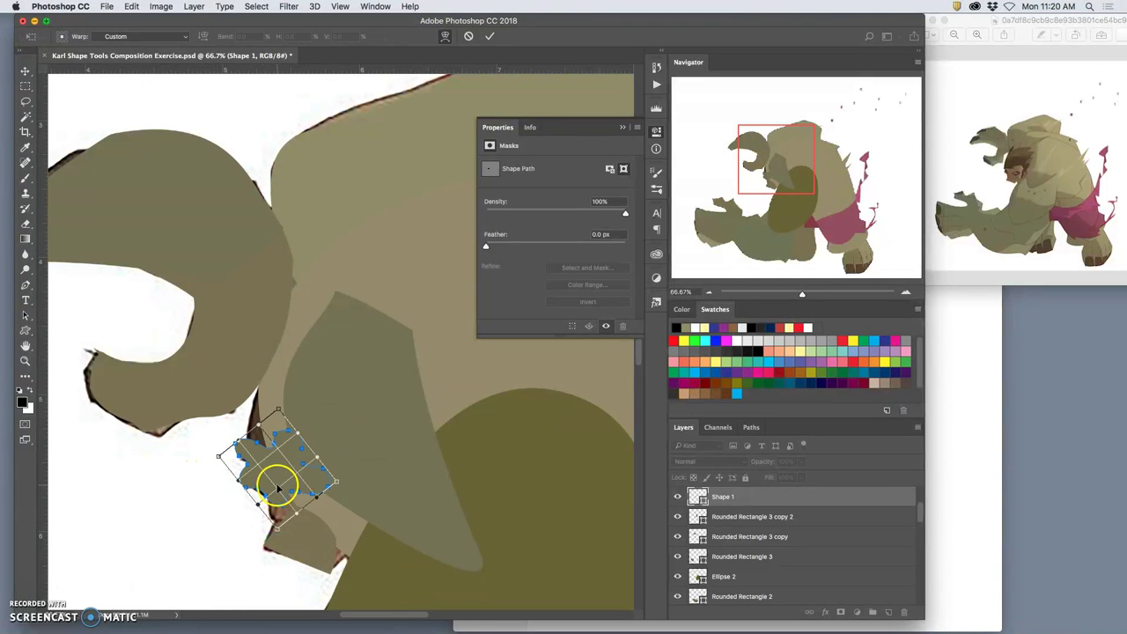
pyautogui.moveTo(282, 494); pyautogui.dragTo(255, 452)
pyautogui.moveTo(270, 491); pyautogui.dragTo(279, 526)
pyautogui.press('Return')
# - Warp Shape 1 a second time, bending its lower-left corner, and commit
pyautogui.press('super+t')
pyautogui.rightClick(304, 467)
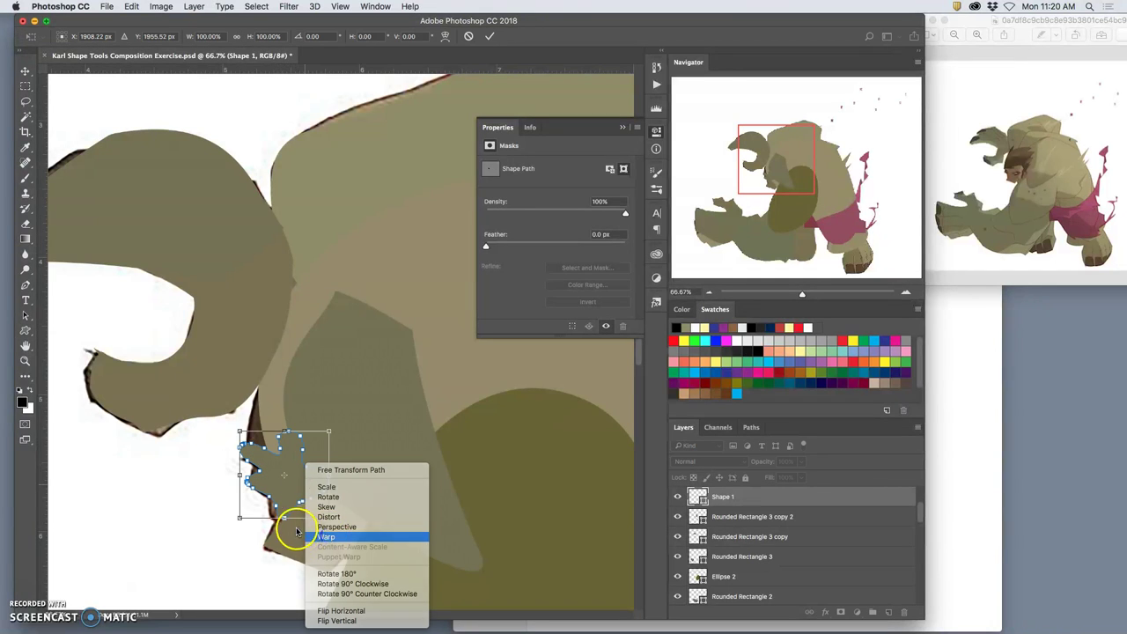
pyautogui.click(326, 536)
pyautogui.moveTo(282, 517)
pyautogui.mouseDown()
pyautogui.moveTo(265, 520)
pyautogui.moveTo(276, 517)
pyautogui.mouseUp()
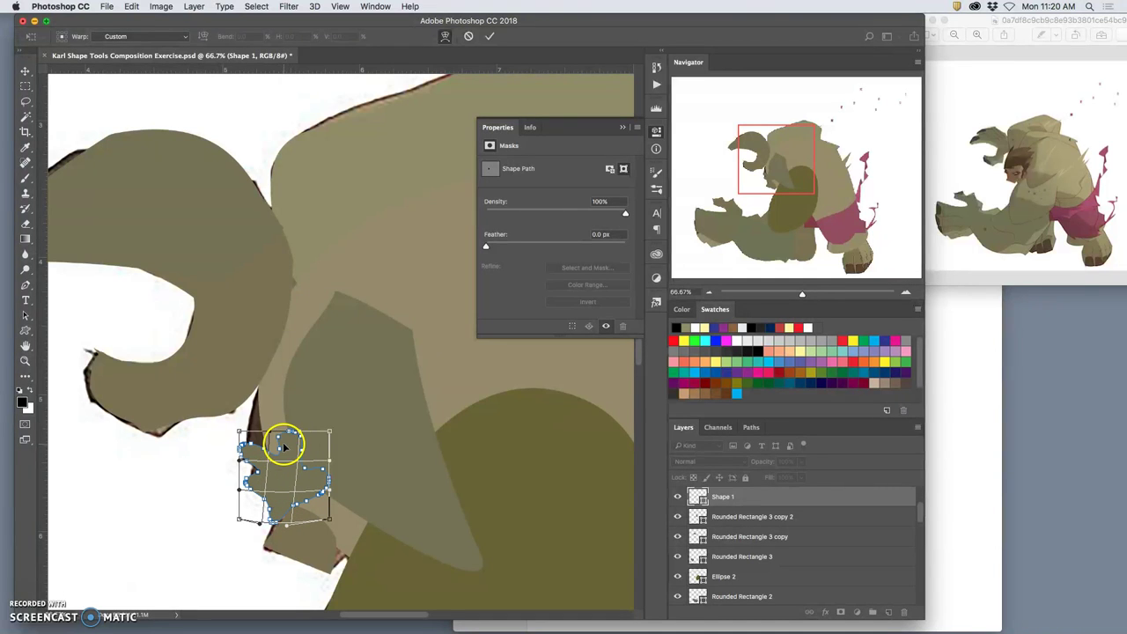
pyautogui.press('Return')
# - Place a second blob shape through the Create Custom Shape dialog
pyautogui.click(353, 439)
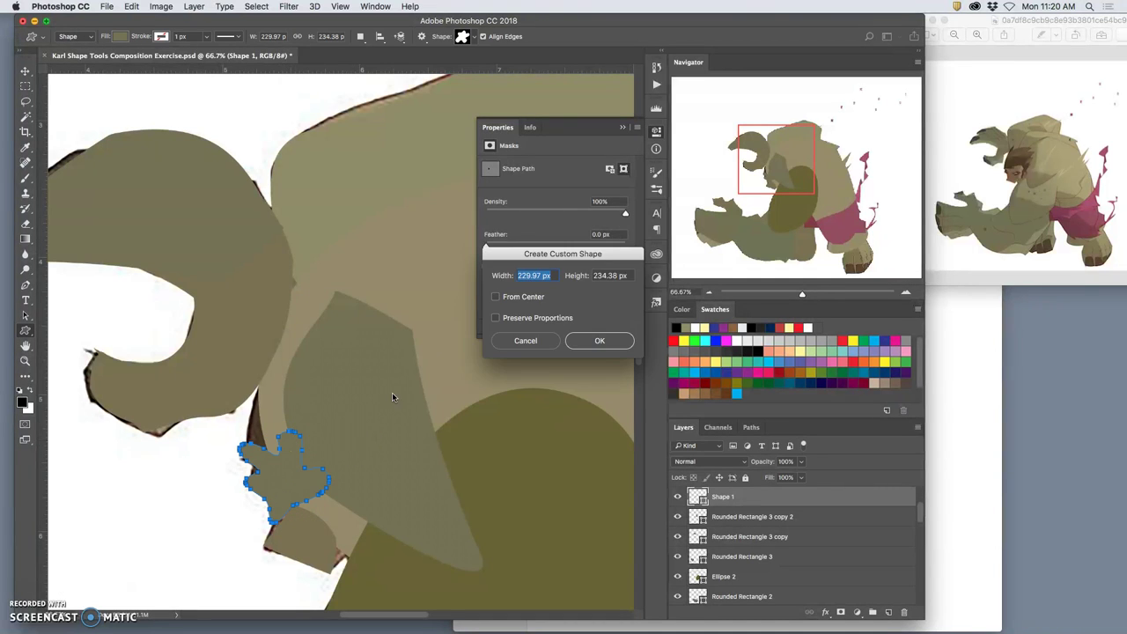
pyautogui.click(604, 340)
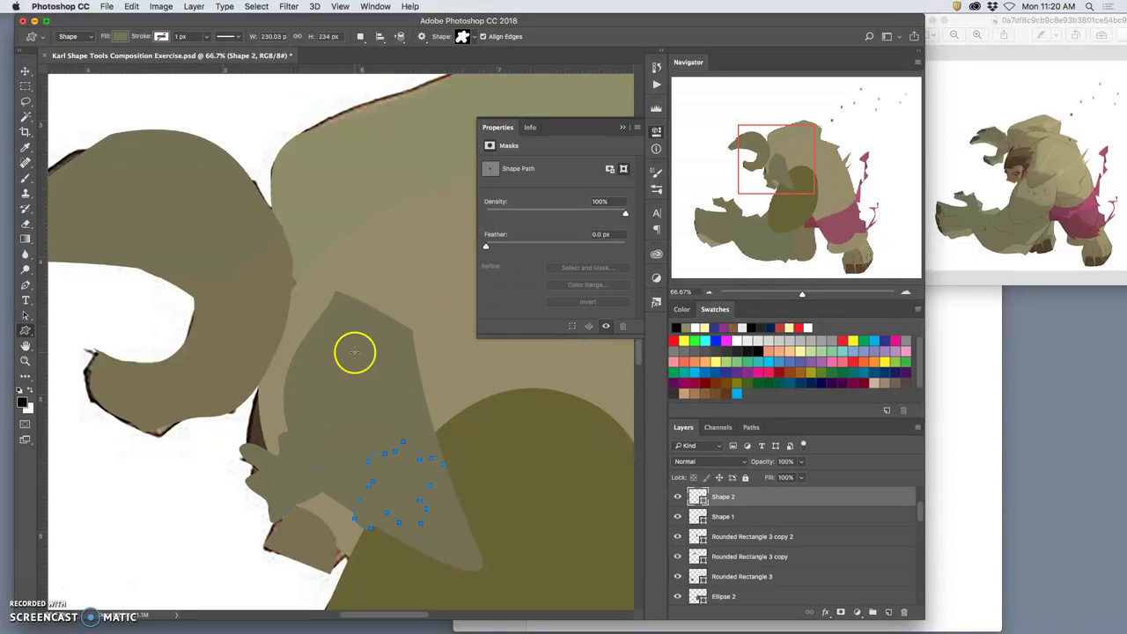
pyautogui.click(295, 484)
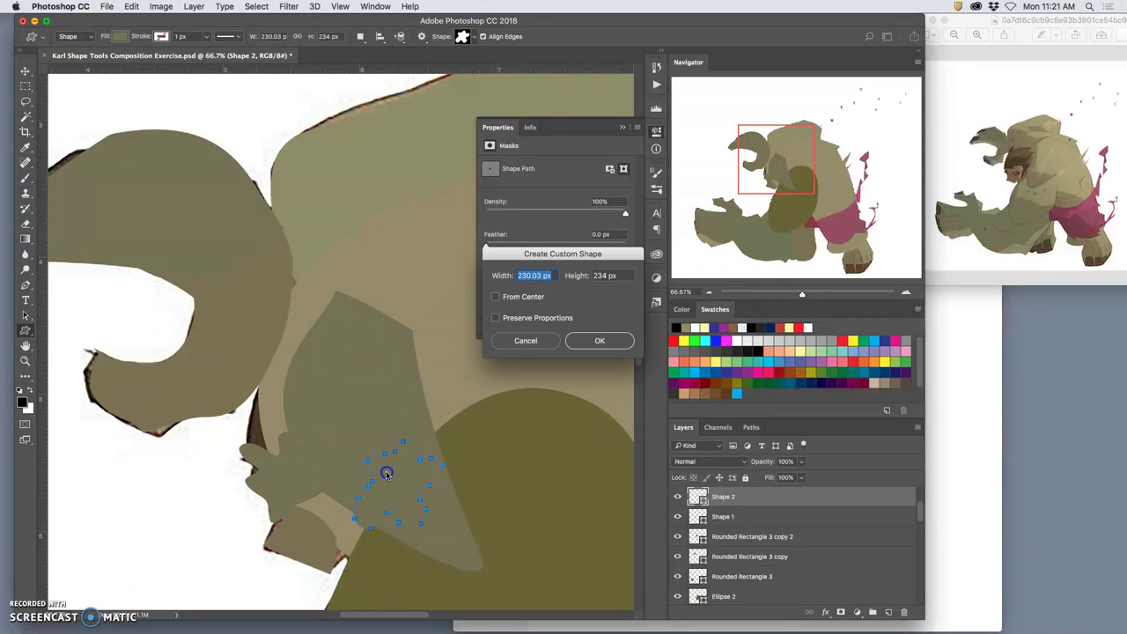
pyautogui.click(534, 343)
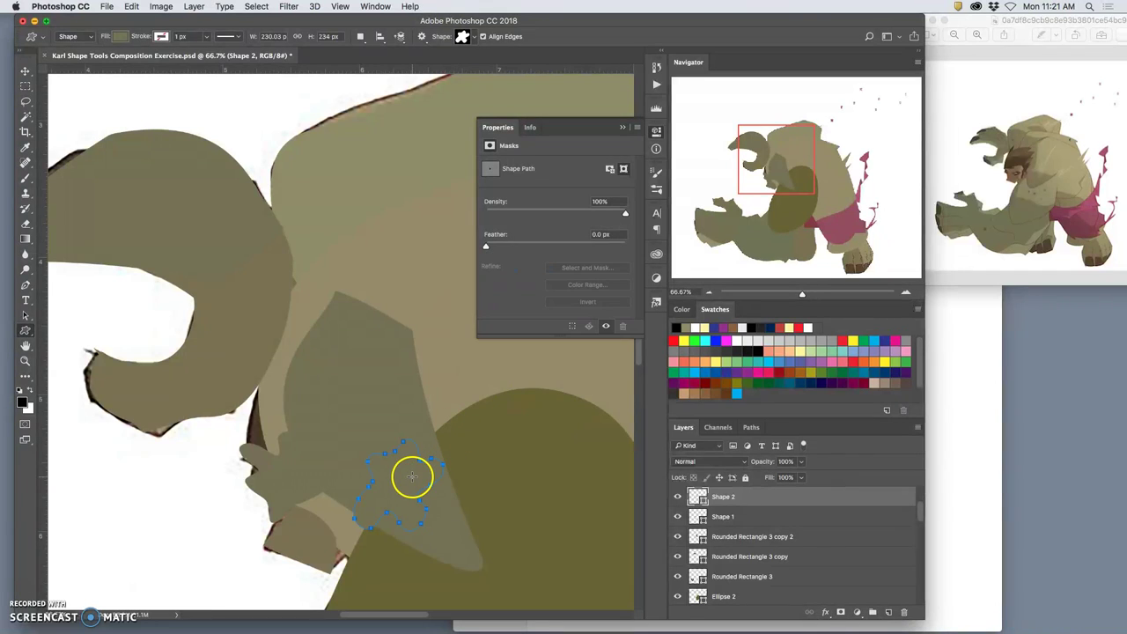
# - Rotate Shape 2 to -75.9°, then delete that layer and pick the Rounded Rectangle Tool
pyautogui.hotkey('ctrl', 't')
pyautogui.moveTo(461, 431); pyautogui.dragTo(337, 324)
pyautogui.press('Return')
pyautogui.press('BackSpace')
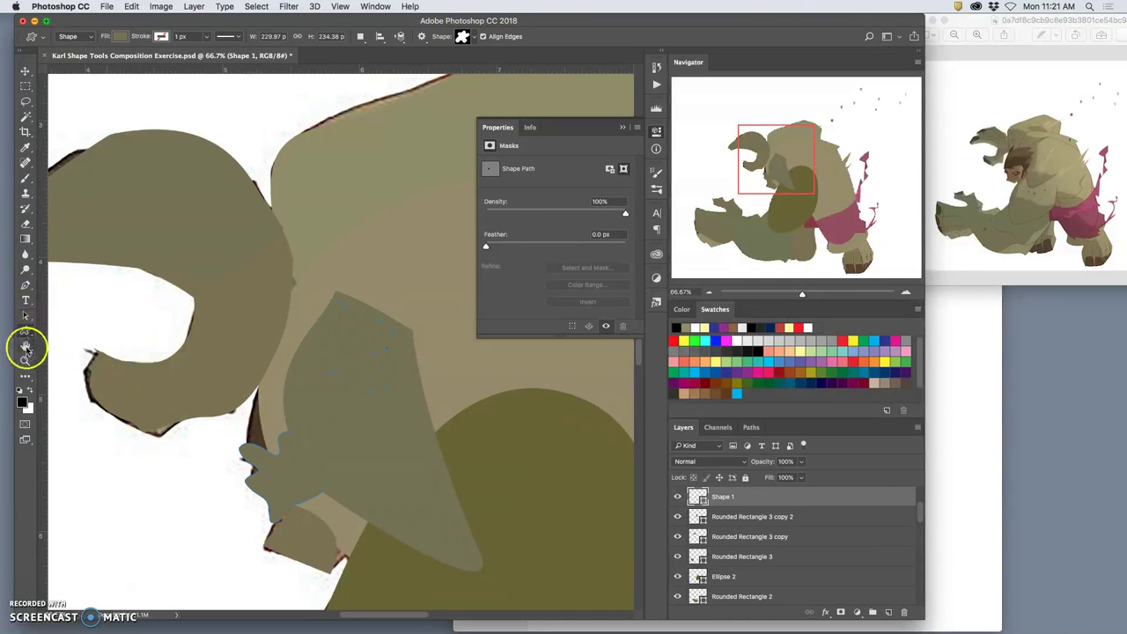
pyautogui.moveTo(27, 335); pyautogui.dragTo(60, 341)
# - Draw Rounded Rectangle 4 across the chest and upper arm, below the head
pyautogui.moveTo(295, 343); pyautogui.dragTo(464, 392)
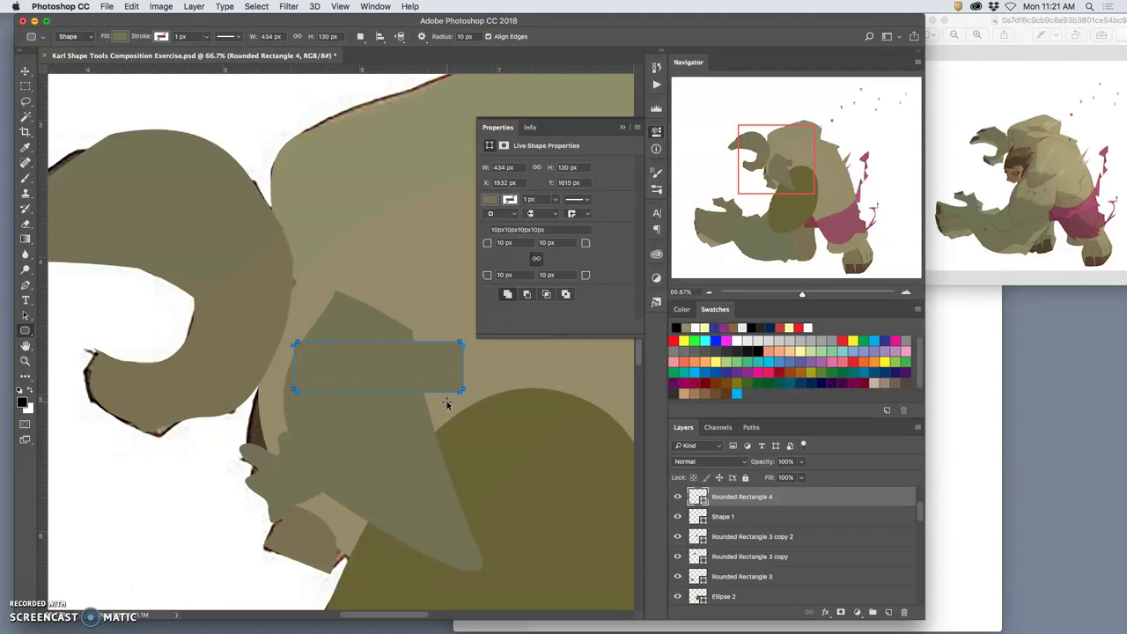
pyautogui.press('super+t')
pyautogui.click(464, 341)
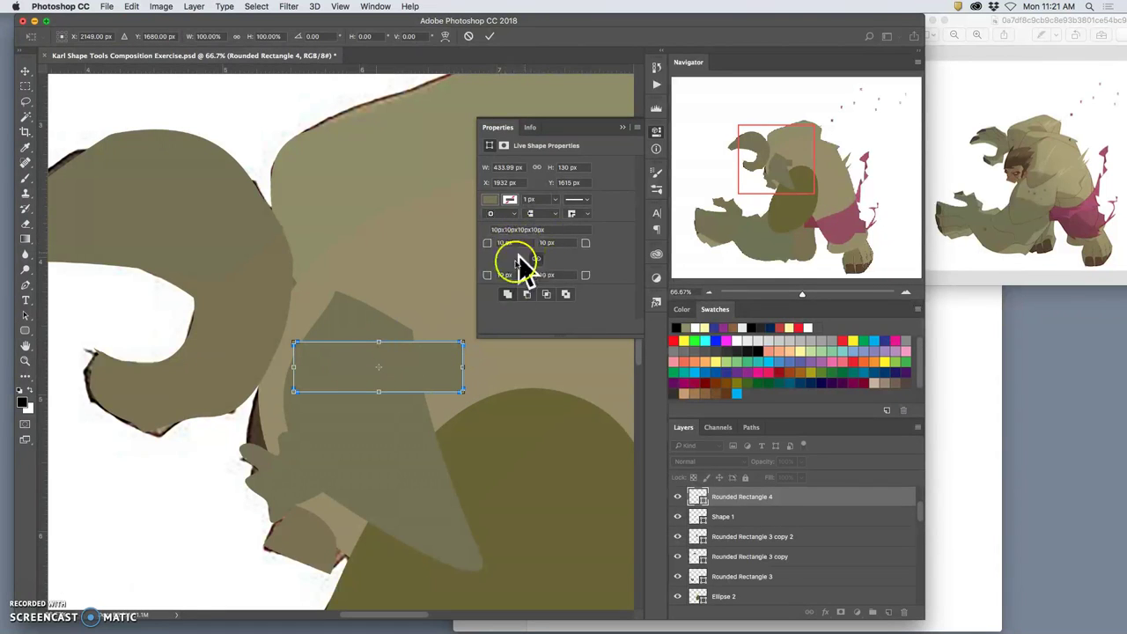
# - Warp the rectangle's left corners and edge down and outward to fit under the jaw
pyautogui.rightClick(334, 360)
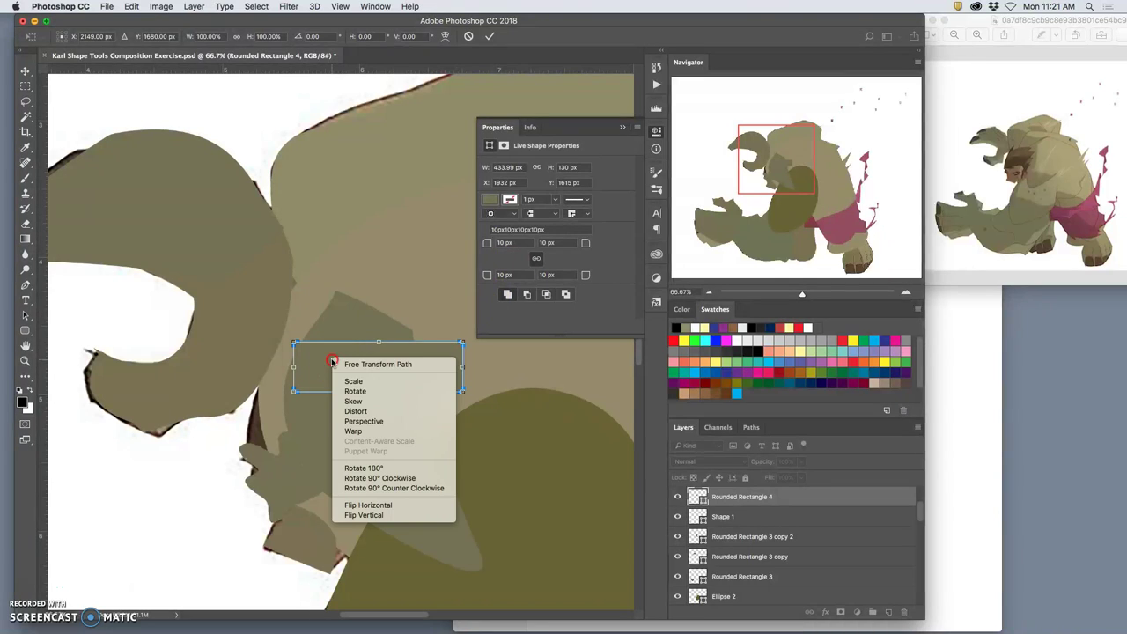
pyautogui.click(362, 431)
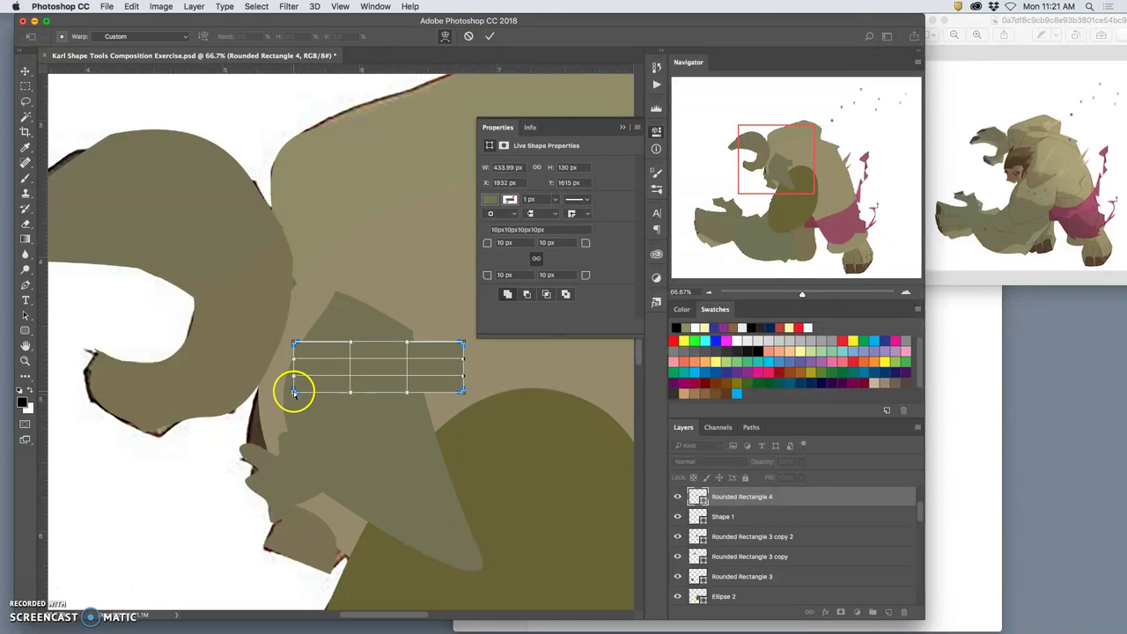
pyautogui.moveTo(294, 391); pyautogui.dragTo(302, 458)
pyautogui.moveTo(296, 340); pyautogui.dragTo(271, 349)
pyautogui.moveTo(302, 458); pyautogui.dragTo(247, 462)
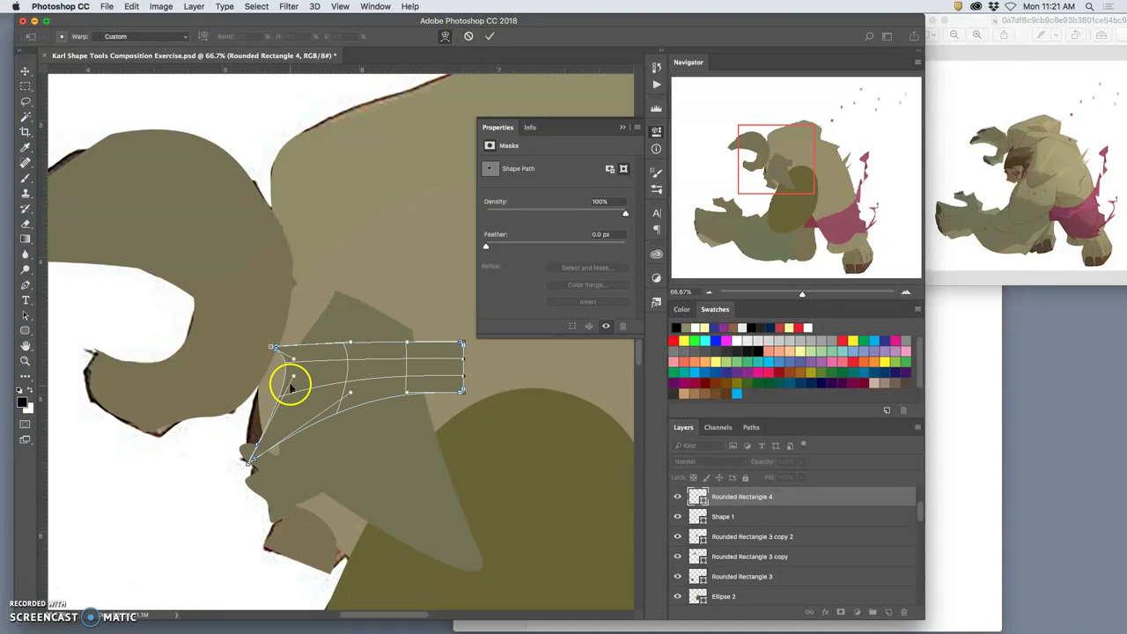
pyautogui.moveTo(292, 379); pyautogui.dragTo(239, 379)
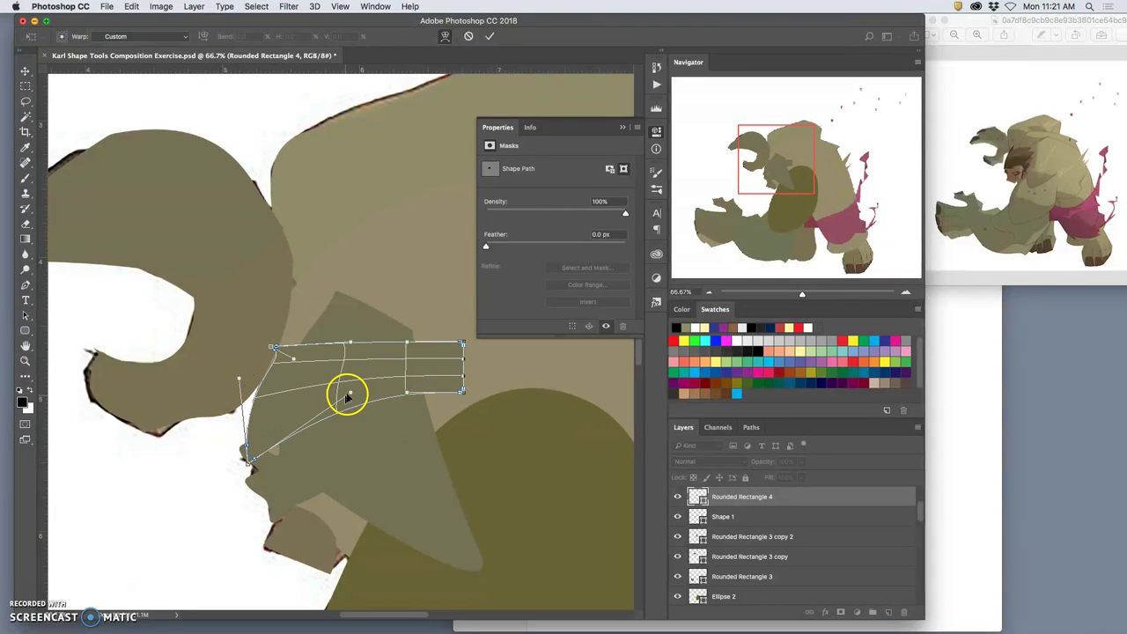
# - Pull the lower and right edges inward and round the top edge, committing the warp
pyautogui.moveTo(349, 397); pyautogui.dragTo(374, 458)
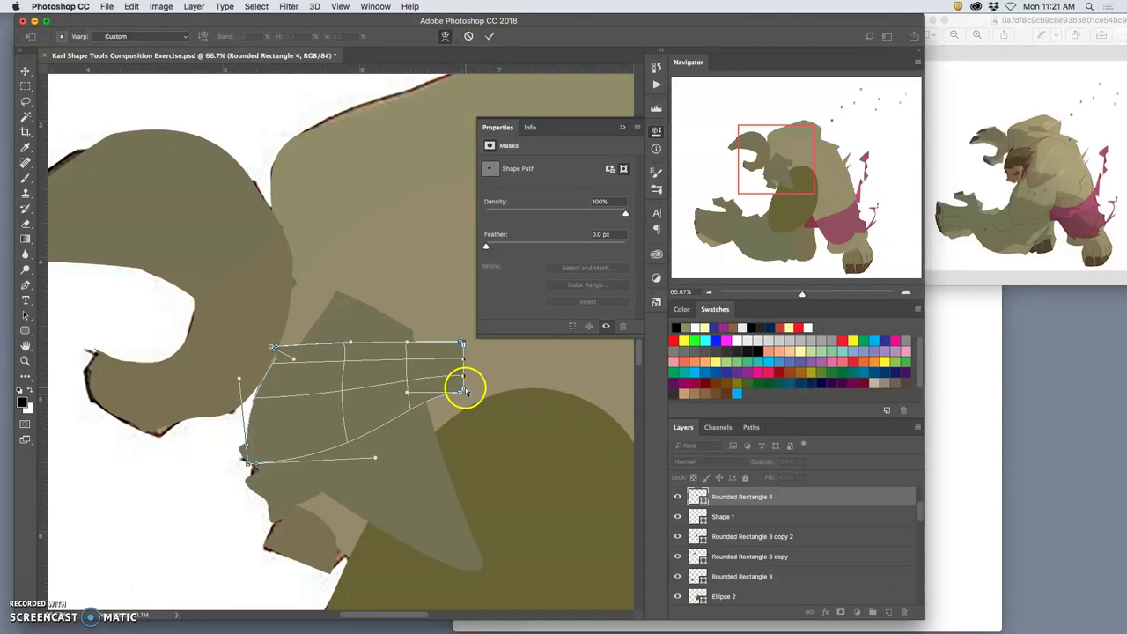
pyautogui.moveTo(462, 390); pyautogui.dragTo(388, 445)
pyautogui.click(458, 357)
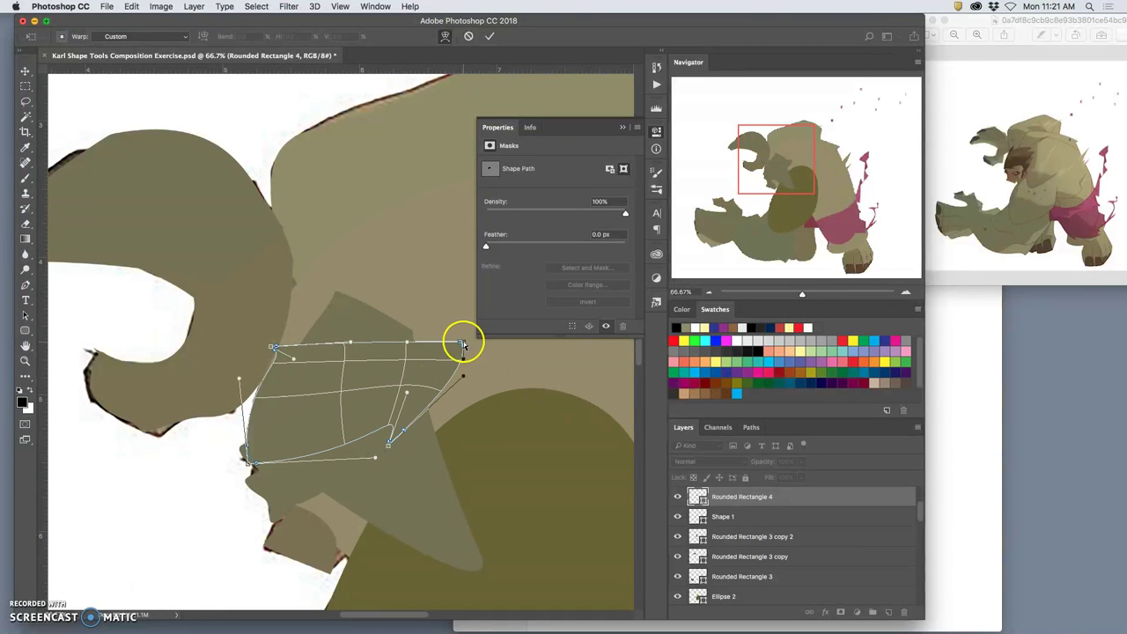
pyautogui.moveTo(463, 344); pyautogui.dragTo(414, 336)
pyautogui.moveTo(443, 380); pyautogui.dragTo(407, 392)
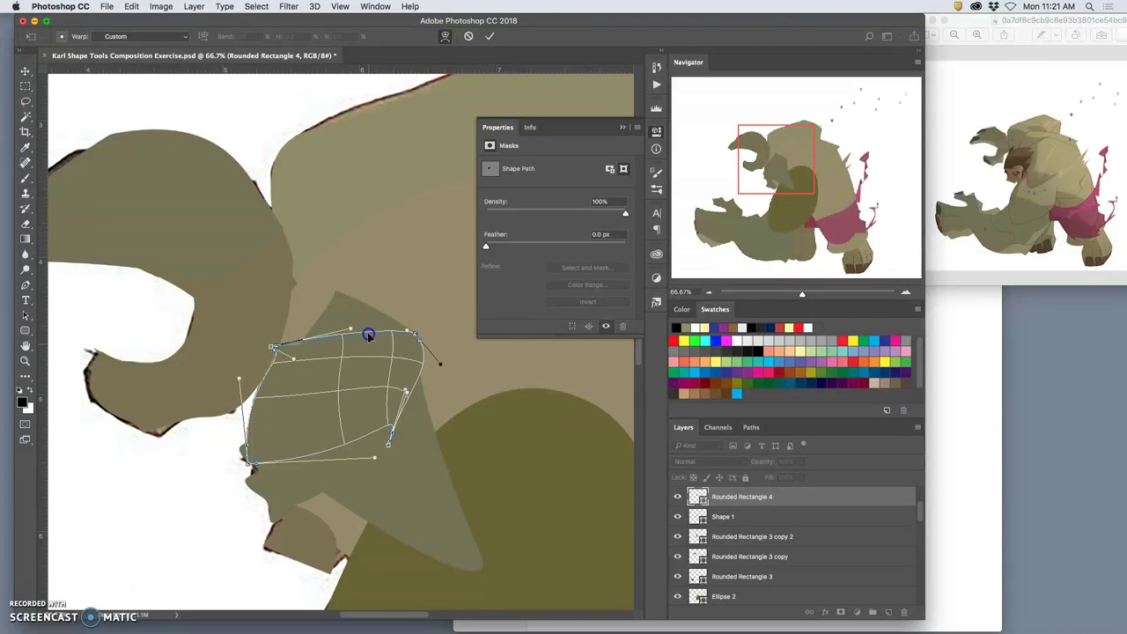
pyautogui.moveTo(368, 331); pyautogui.dragTo(366, 322)
pyautogui.press('Return')
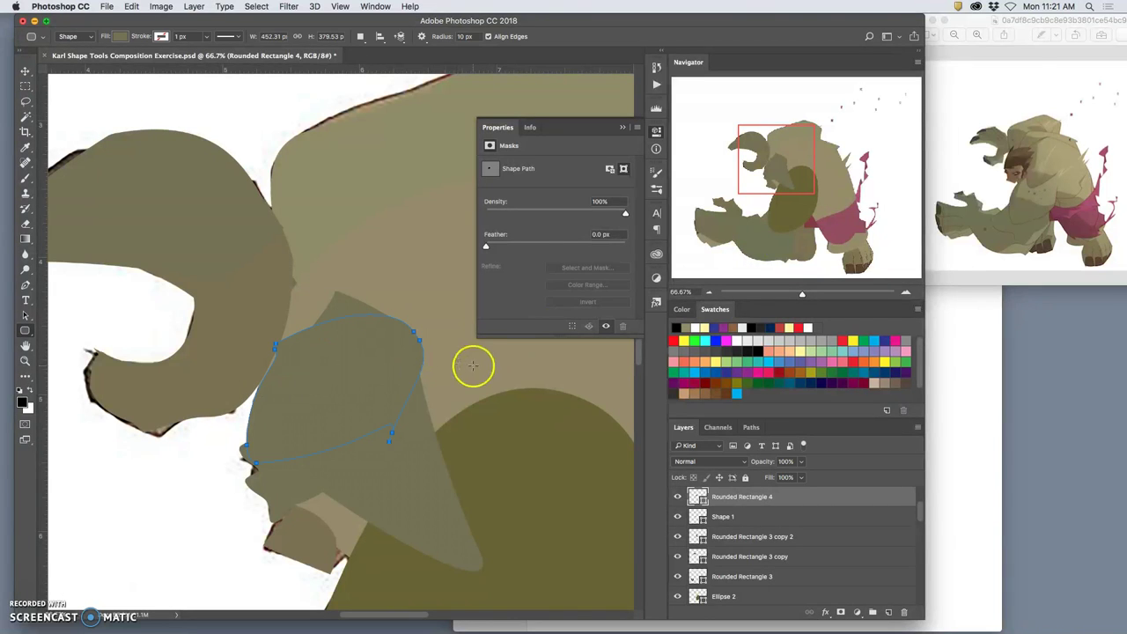
pyautogui.click(481, 376)
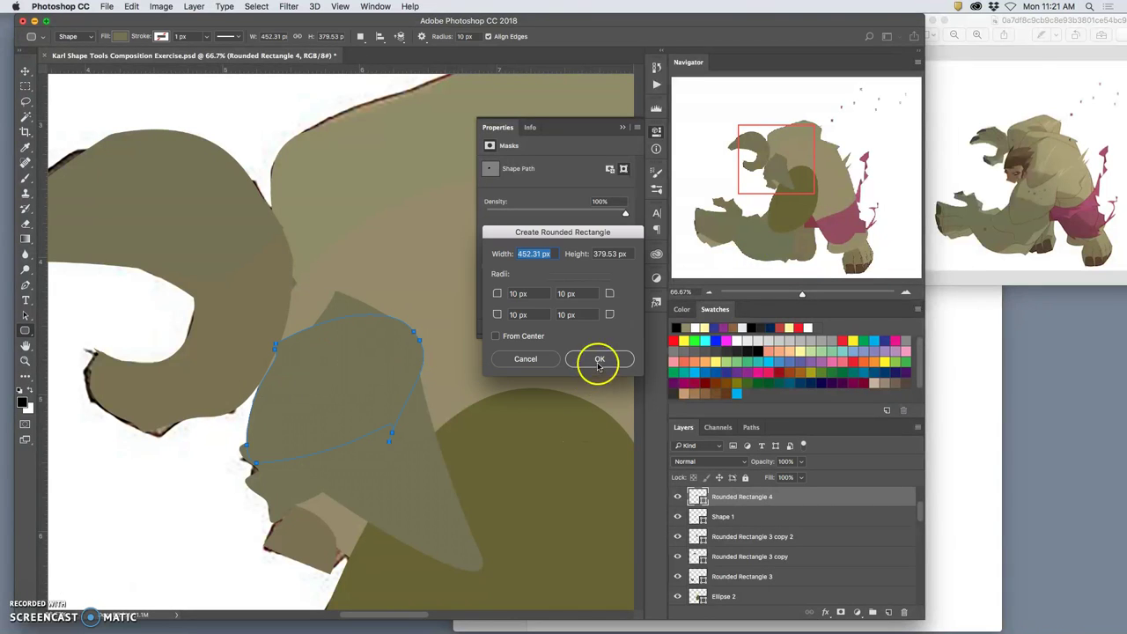
pyautogui.click(598, 359)
pyautogui.click(416, 514)
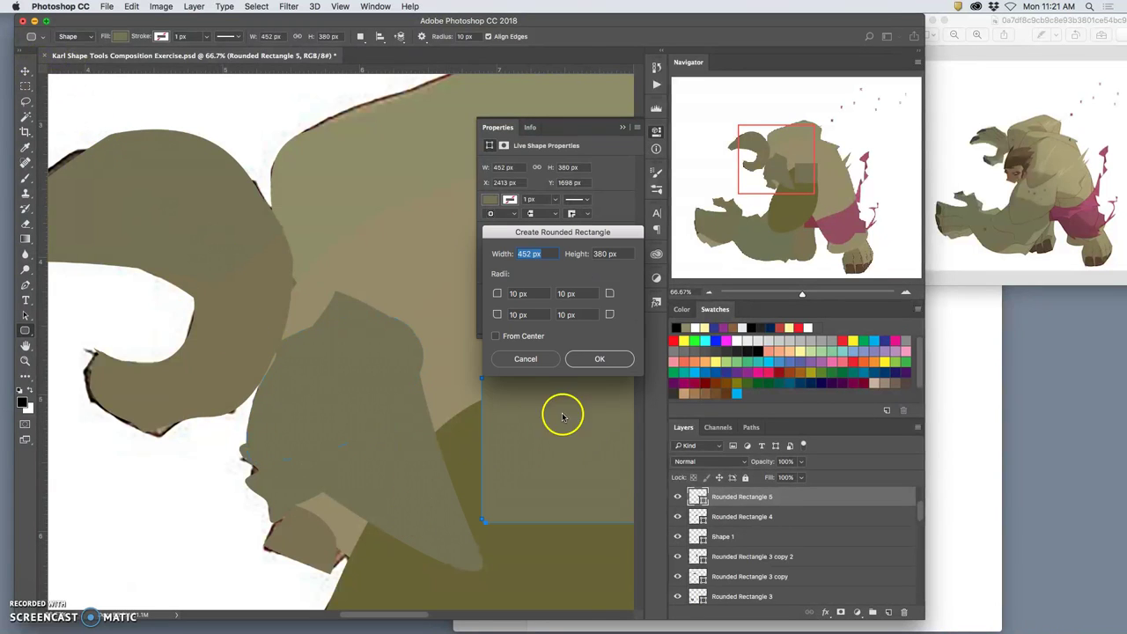
pyautogui.click(614, 361)
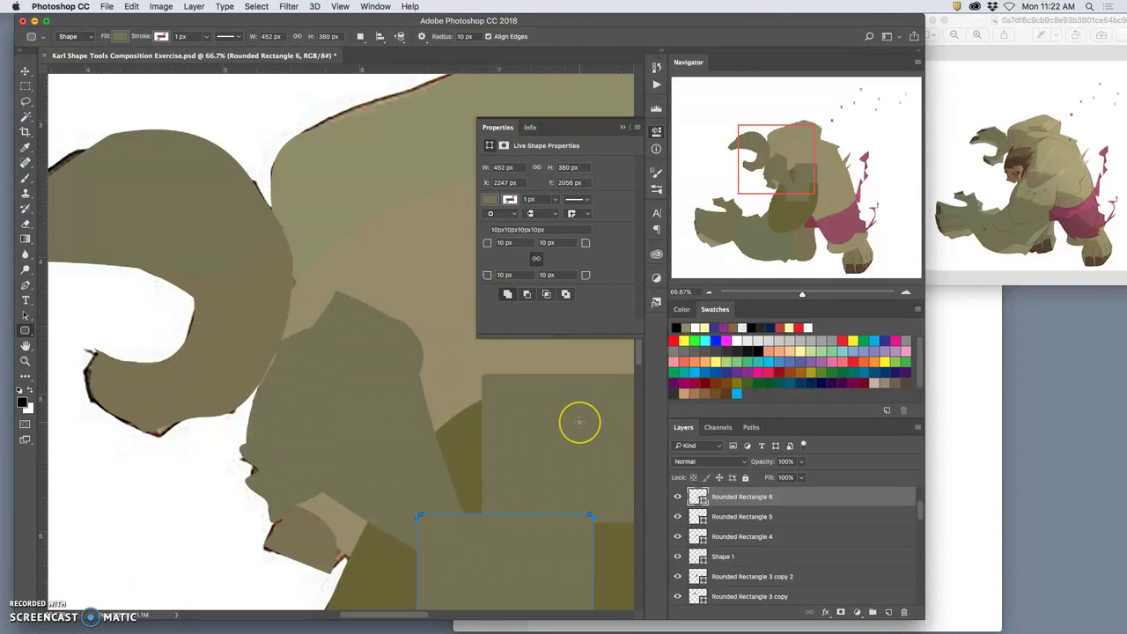
pyautogui.press('super+alt+z')
pyautogui.press('super+alt+z')
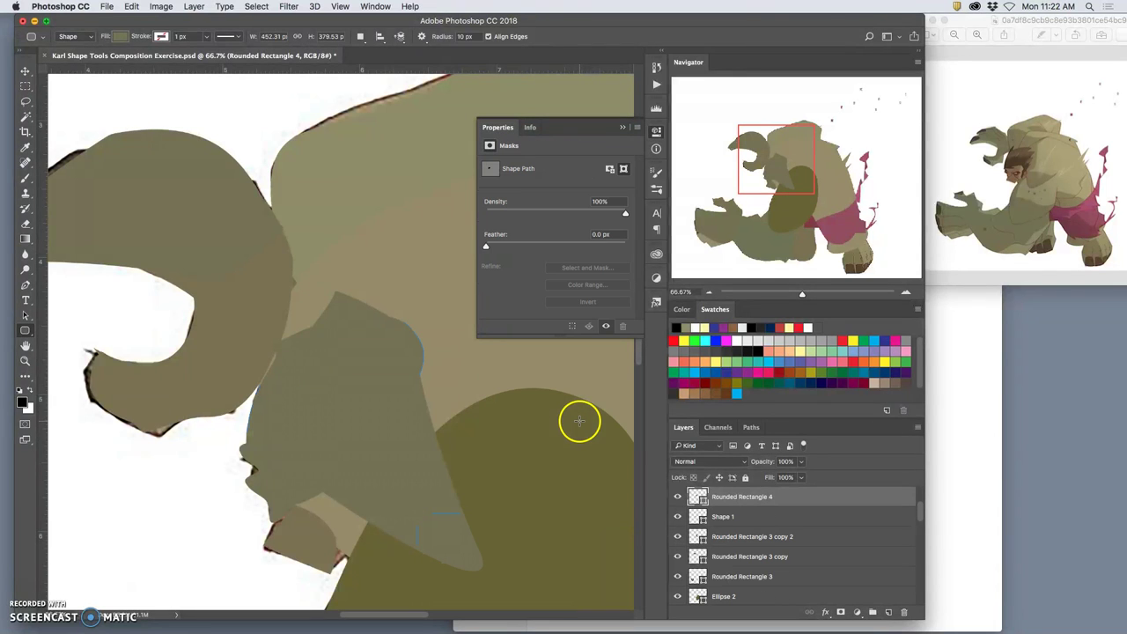
# - Select the pointed tan piece under the head and warp it into a rounded form
pyautogui.click(26, 71)
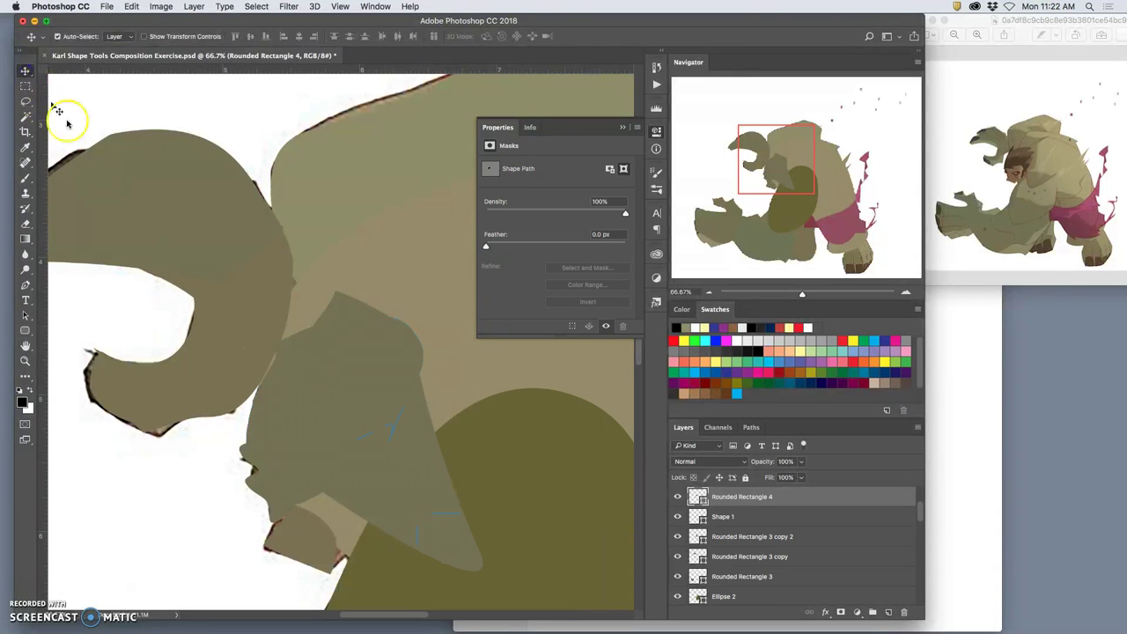
pyautogui.click(420, 472)
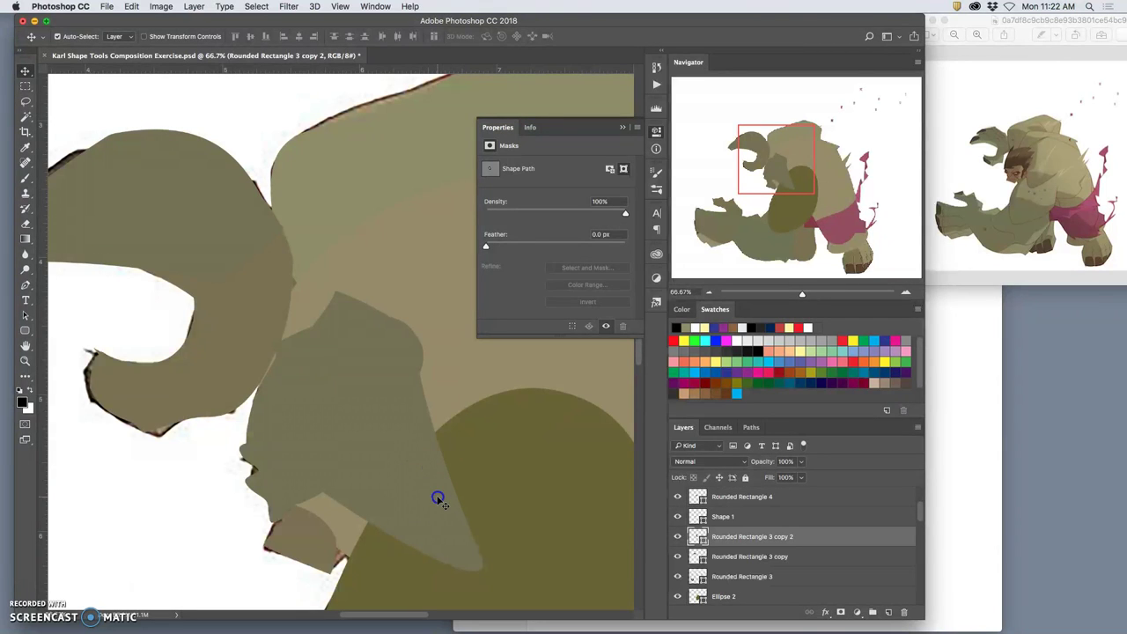
pyautogui.press('super+t')
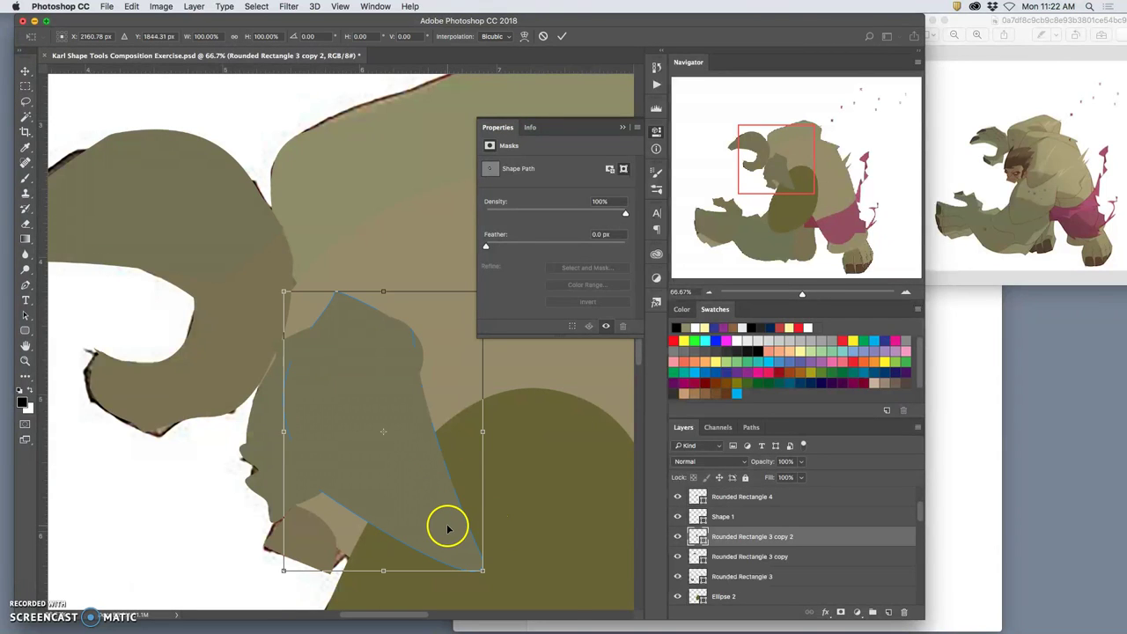
pyautogui.rightClick(448, 529)
pyautogui.click(480, 532)
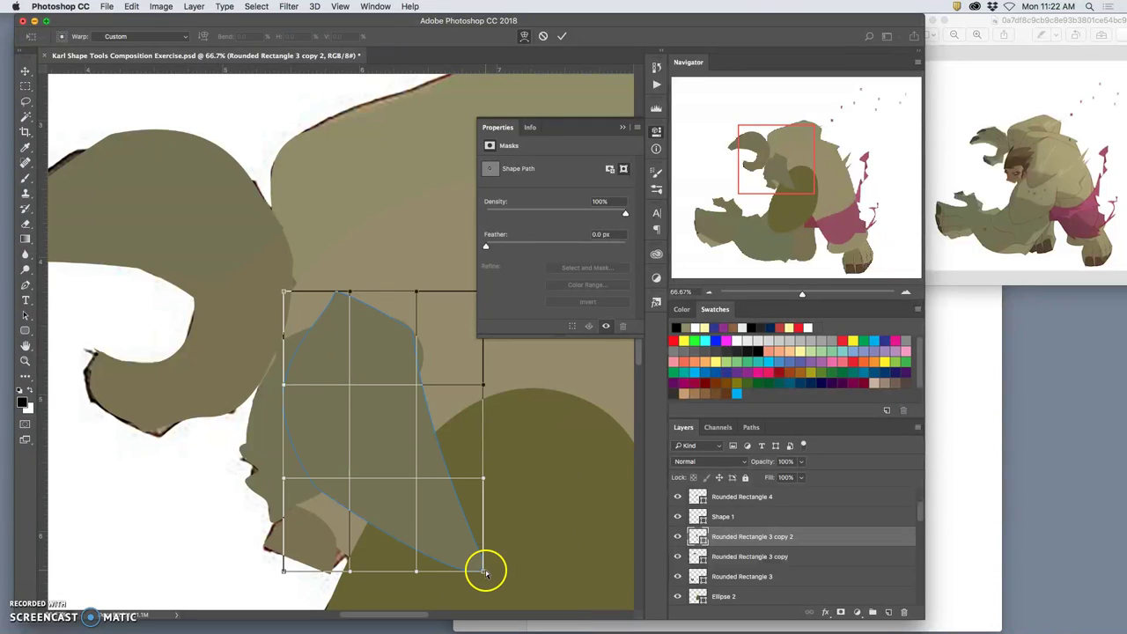
pyautogui.moveTo(485, 573); pyautogui.dragTo(308, 537)
pyautogui.moveTo(408, 542)
pyautogui.mouseDown()
pyautogui.moveTo(372, 531)
pyautogui.moveTo(357, 551)
pyautogui.moveTo(393, 542)
pyautogui.mouseUp()
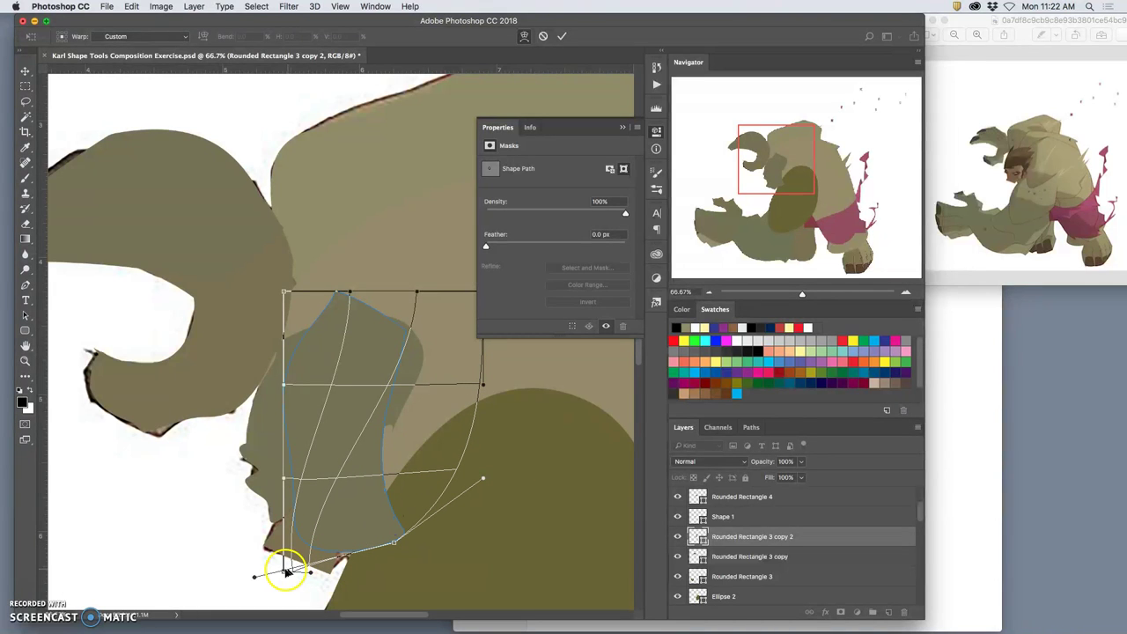
pyautogui.moveTo(293, 568); pyautogui.dragTo(293, 606)
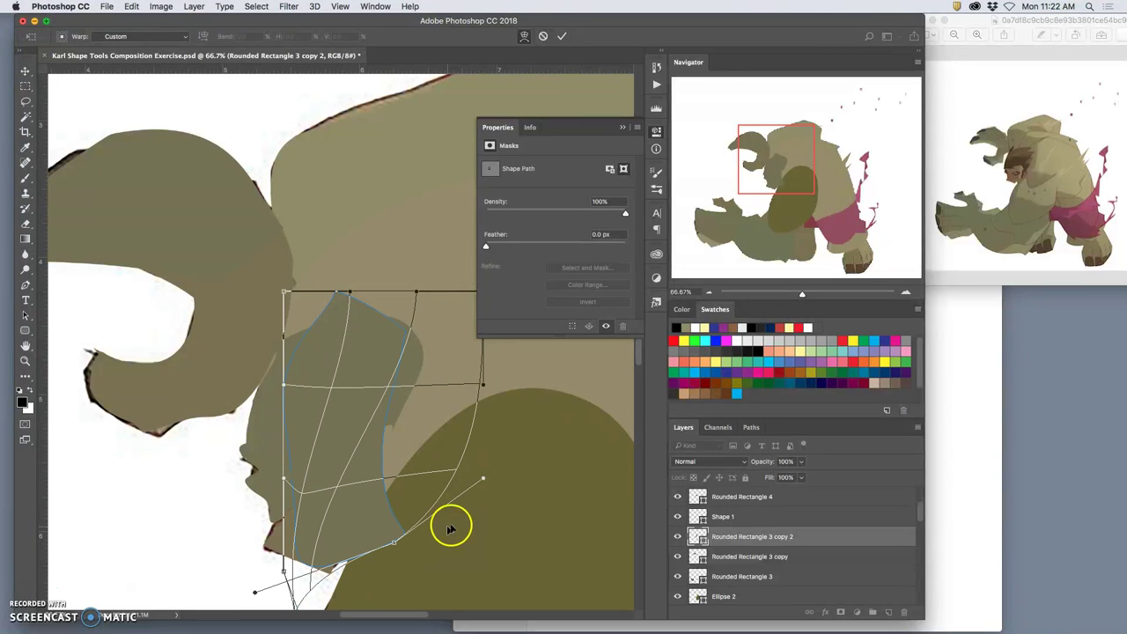
pyautogui.press('Return')
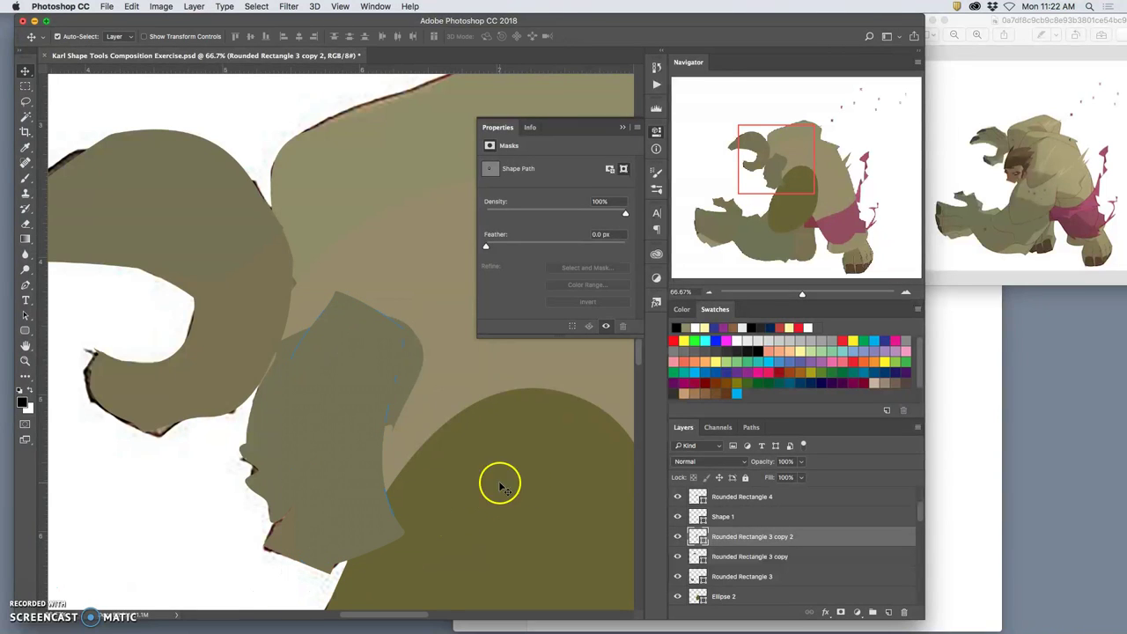
# - Send Rounded Rectangle 3 copy 2 two layers down, below Rounded Rectangle 2, and zoom out
pyautogui.press('super+bracketleft')
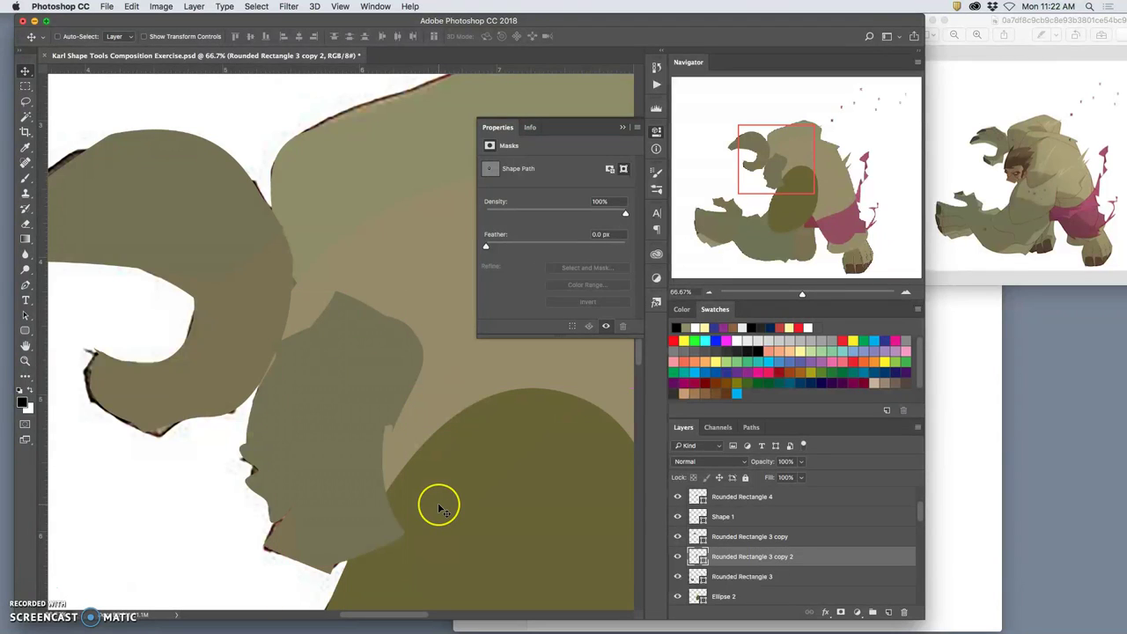
pyautogui.press('super+bracketleft')
pyautogui.press('super+bracketleft')
pyautogui.press('super+bracketleft')
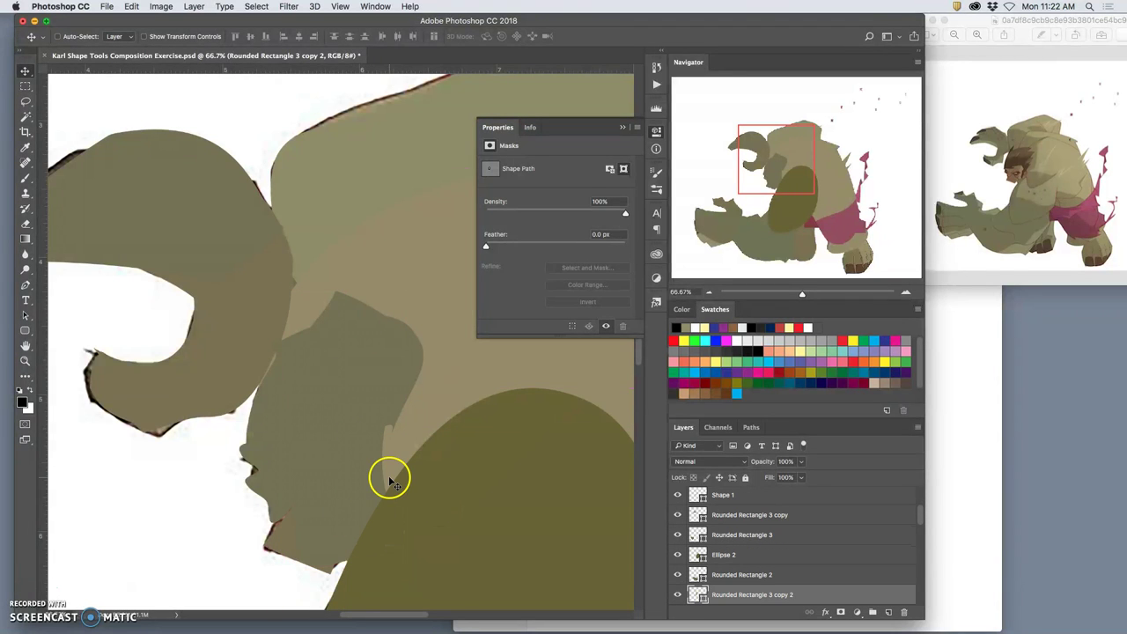
pyautogui.press('super+minus')
pyautogui.press('super+minus')
pyautogui.press('super+minus')
pyautogui.press('super+minus')
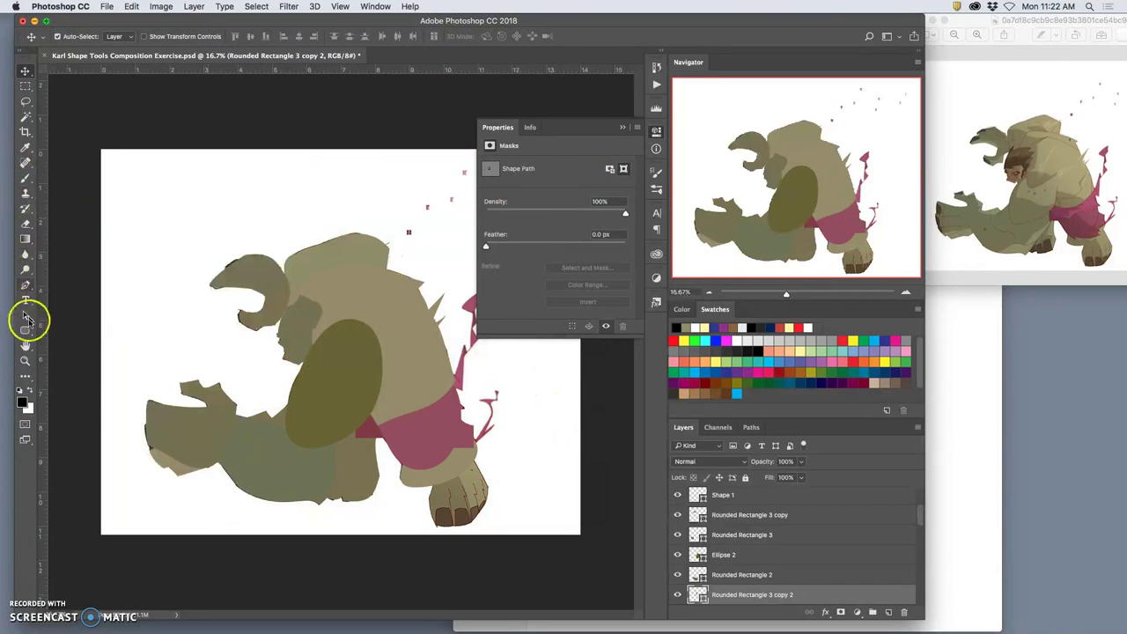
# - Draw a rectangle over the front foot and skew it into a tapered trapezoid
pyautogui.click(25, 331)
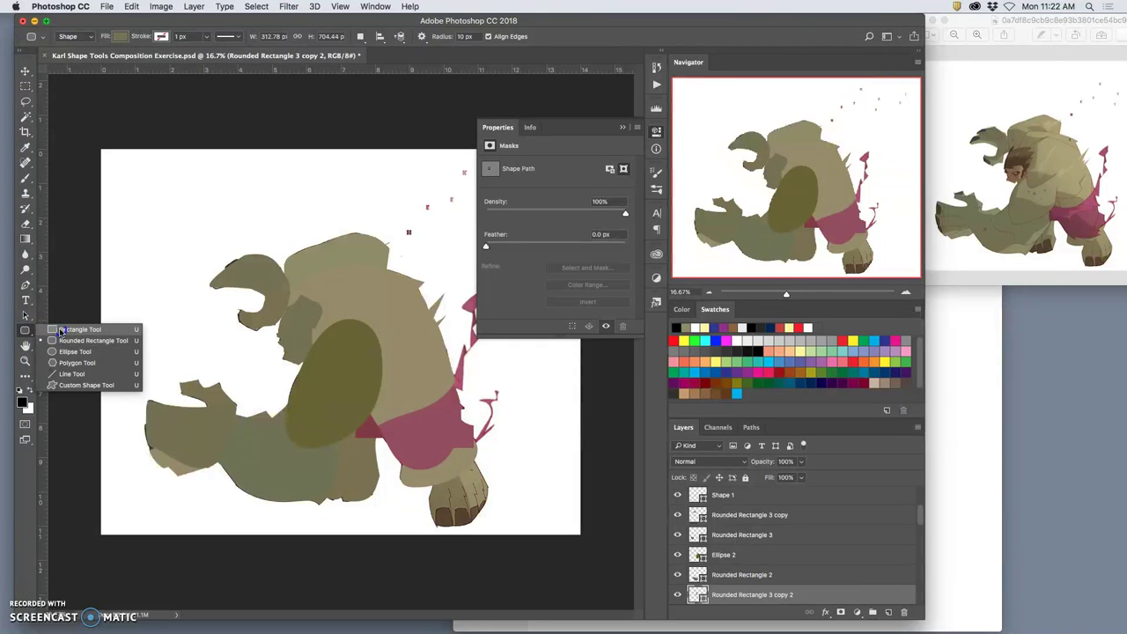
pyautogui.click(59, 331)
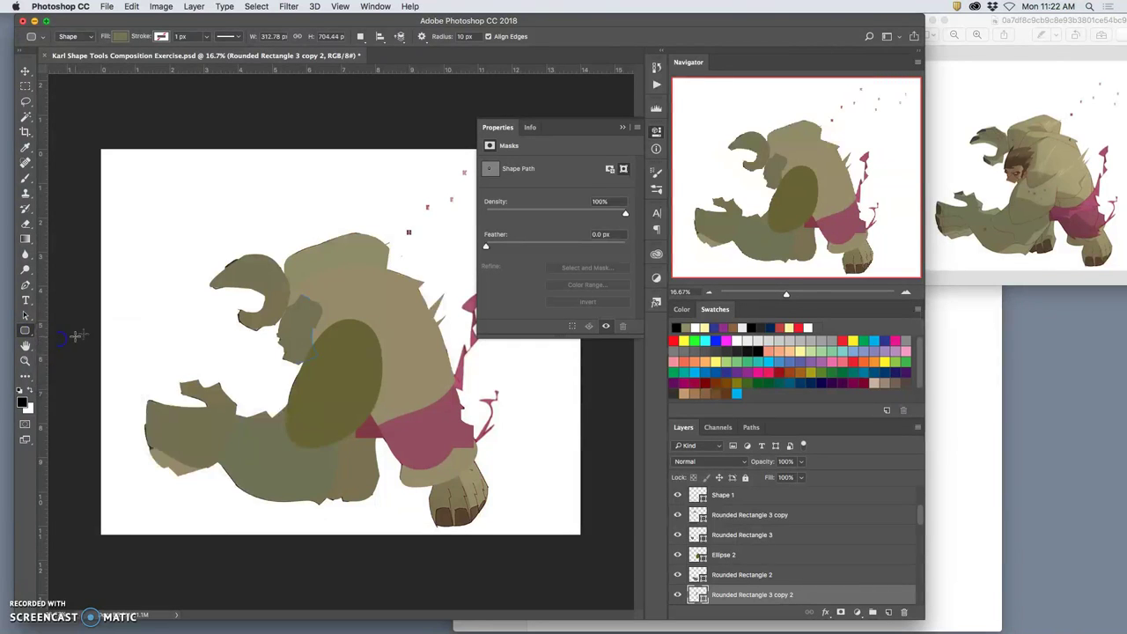
pyautogui.moveTo(442, 462); pyautogui.dragTo(504, 526)
pyautogui.press('super+t')
pyautogui.click(491, 498)
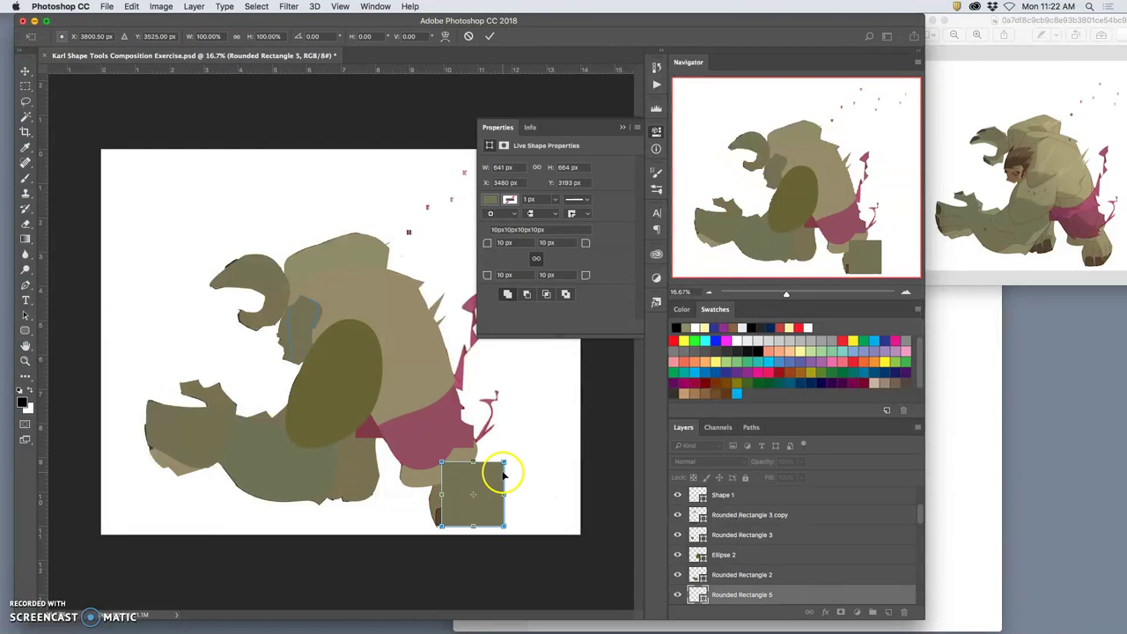
pyautogui.rightClick(491, 458)
pyautogui.click(507, 476)
pyautogui.moveTo(504, 463); pyautogui.dragTo(460, 463)
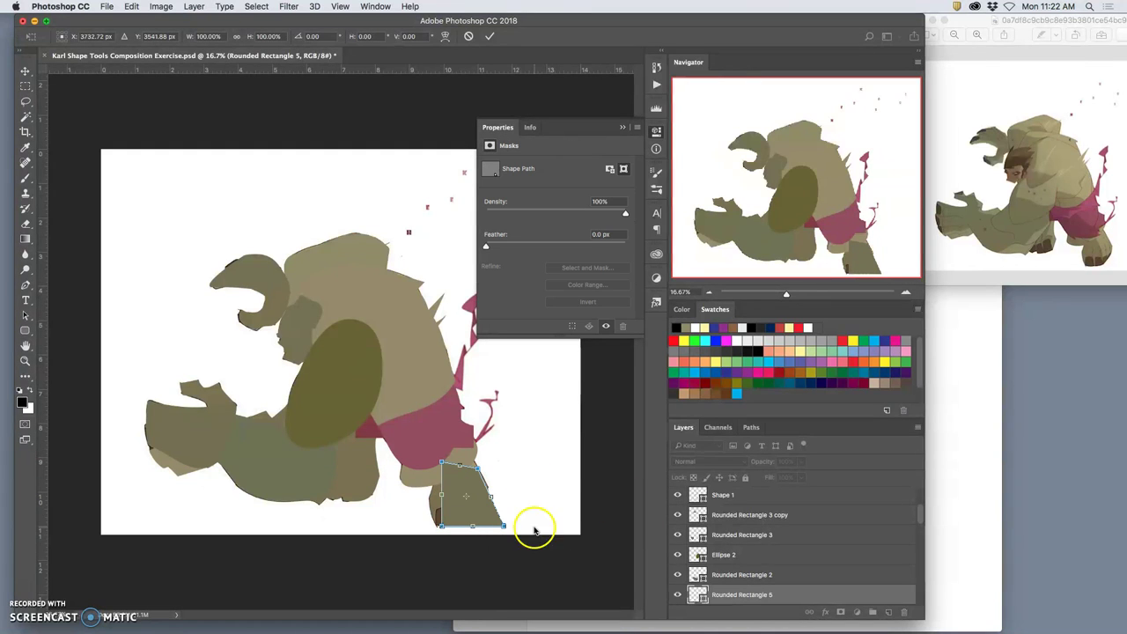
pyautogui.scroll(3, 696, 511)
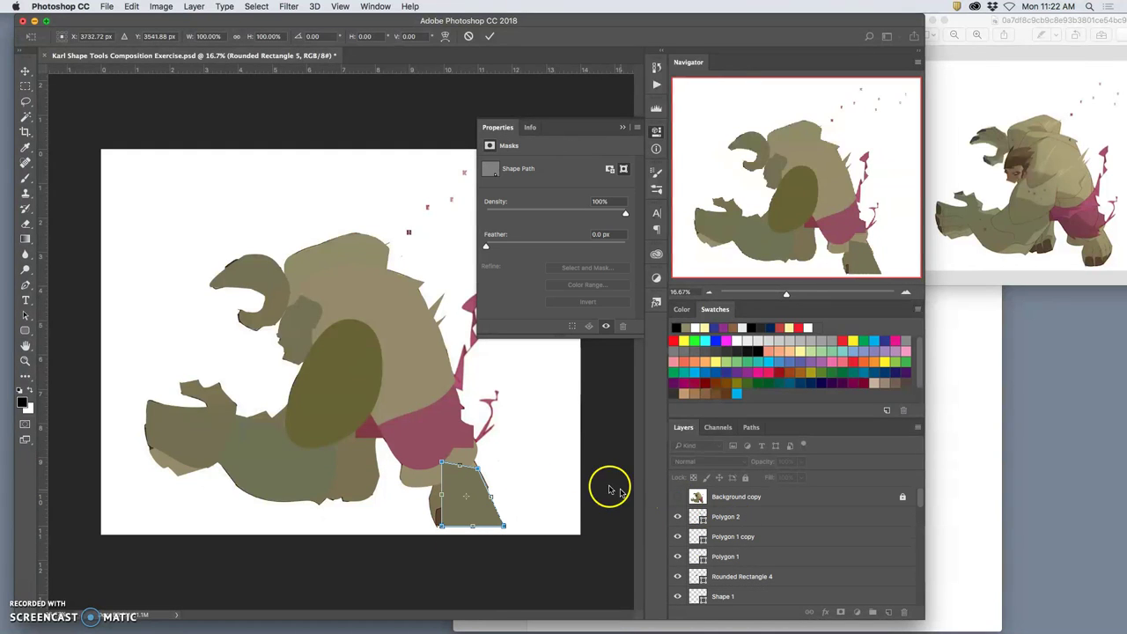
pyautogui.press('Return')
# - Show the Background copy reference layer over the flat shapes and zoom in on the foot
pyautogui.click(677, 498)
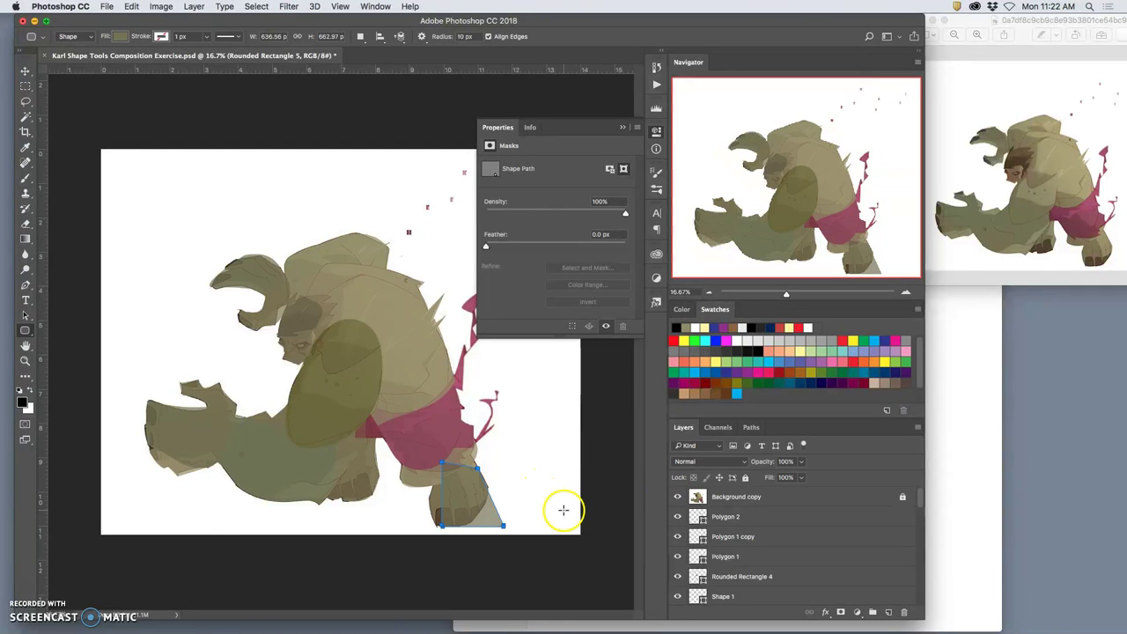
pyautogui.press('super+t')
pyautogui.press('super+equal')
# - Enlarge the trapezoid by its corners so it covers the whole right foot
pyautogui.press('super+equal')
pyautogui.scroll(-10, 486, 494)
pyautogui.press('super+equal')
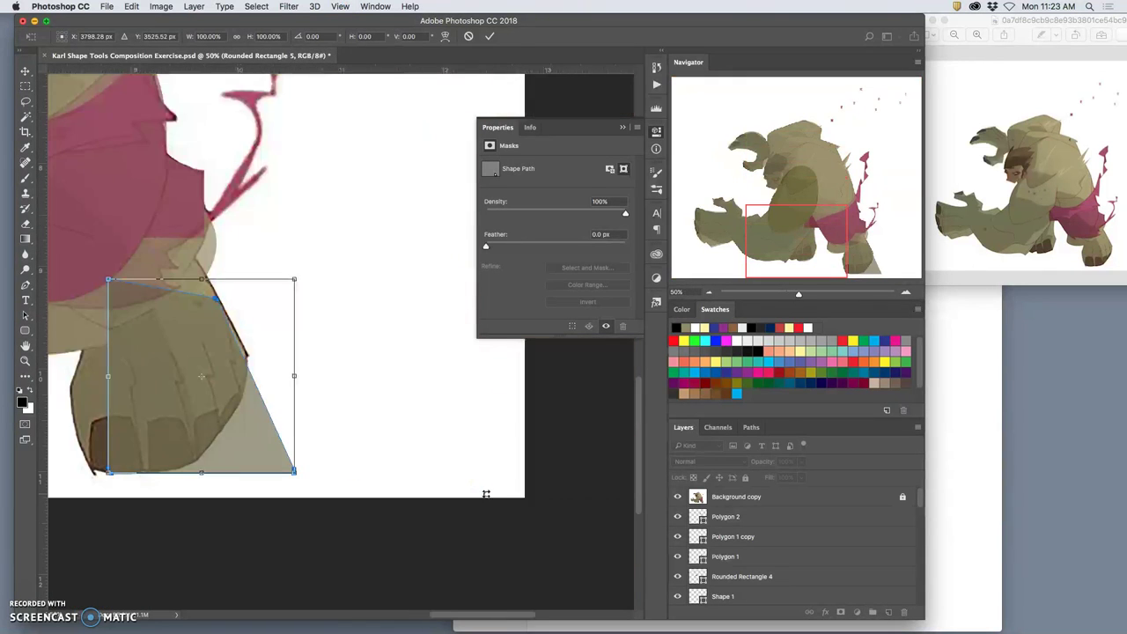
pyautogui.hscroll(-3, 475, 484)
pyautogui.moveTo(408, 469); pyautogui.dragTo(373, 465)
pyautogui.moveTo(225, 464); pyautogui.dragTo(176, 470)
pyautogui.moveTo(374, 280); pyautogui.dragTo(416, 227)
pyautogui.press('Return')
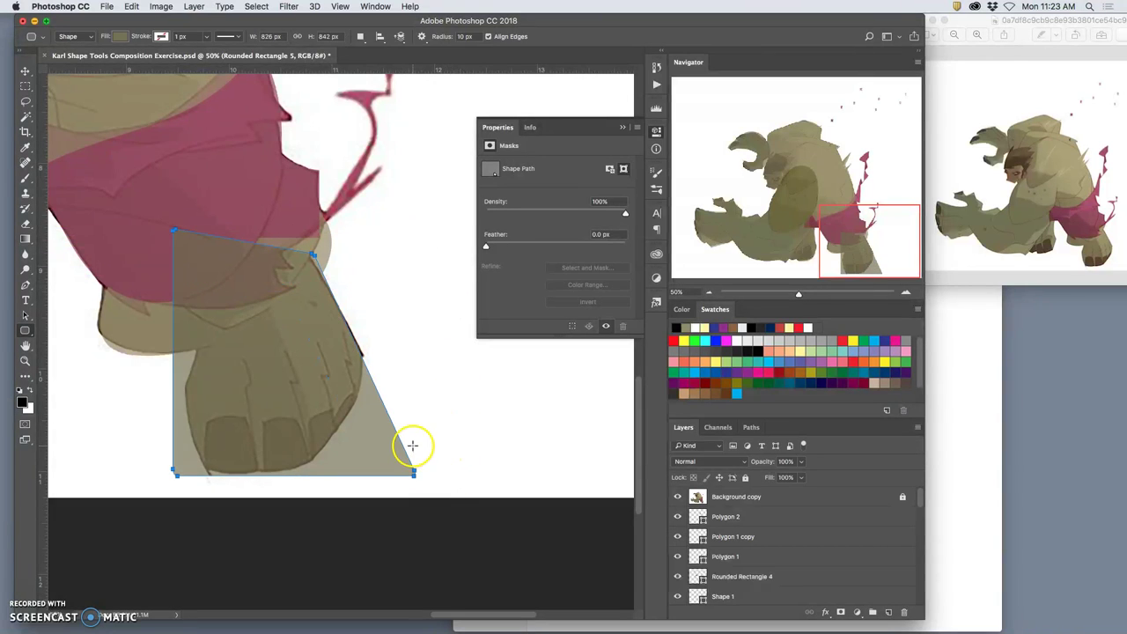
# - Start warping the trapezoid, curving its right side along the foot's outline
pyautogui.press('super+t')
pyautogui.rightClick(322, 403)
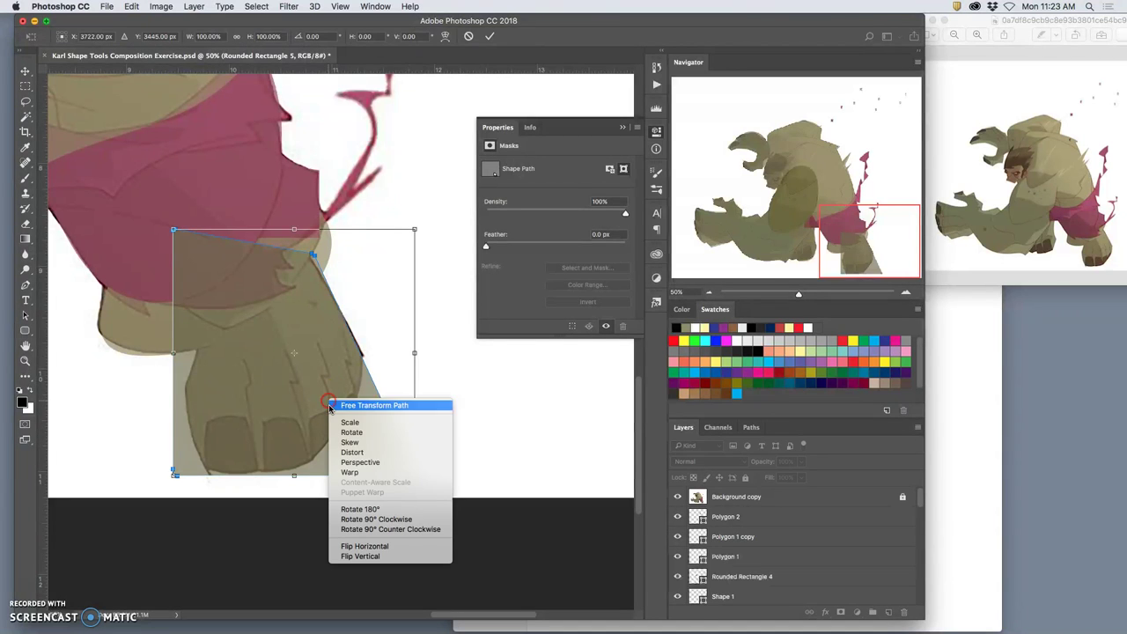
pyautogui.click(362, 468)
pyautogui.moveTo(413, 472); pyautogui.dragTo(348, 432)
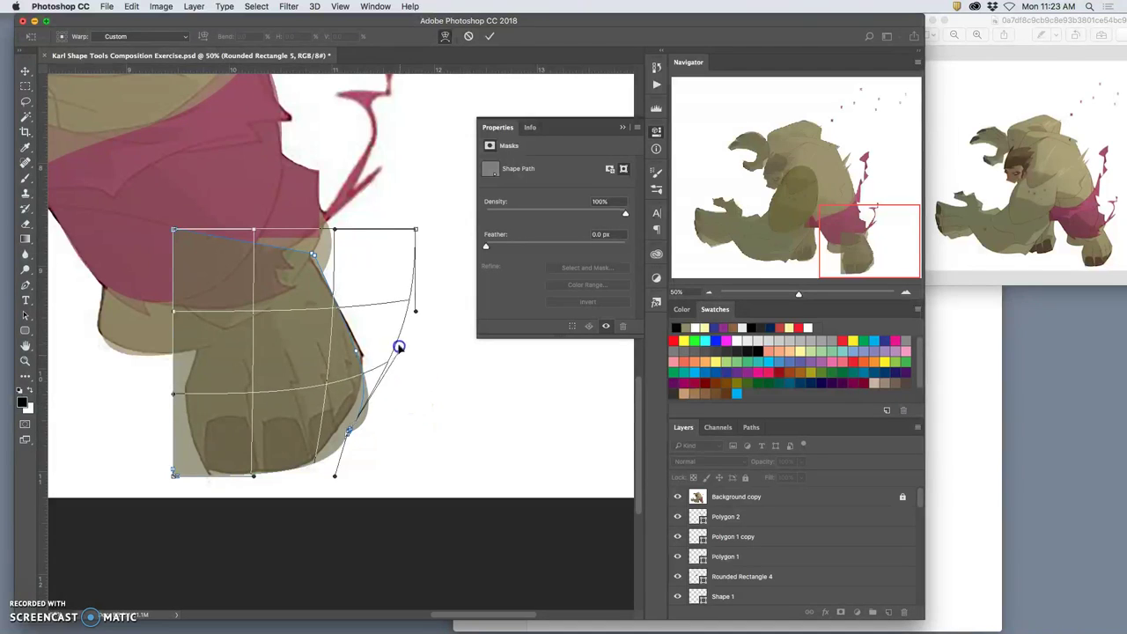